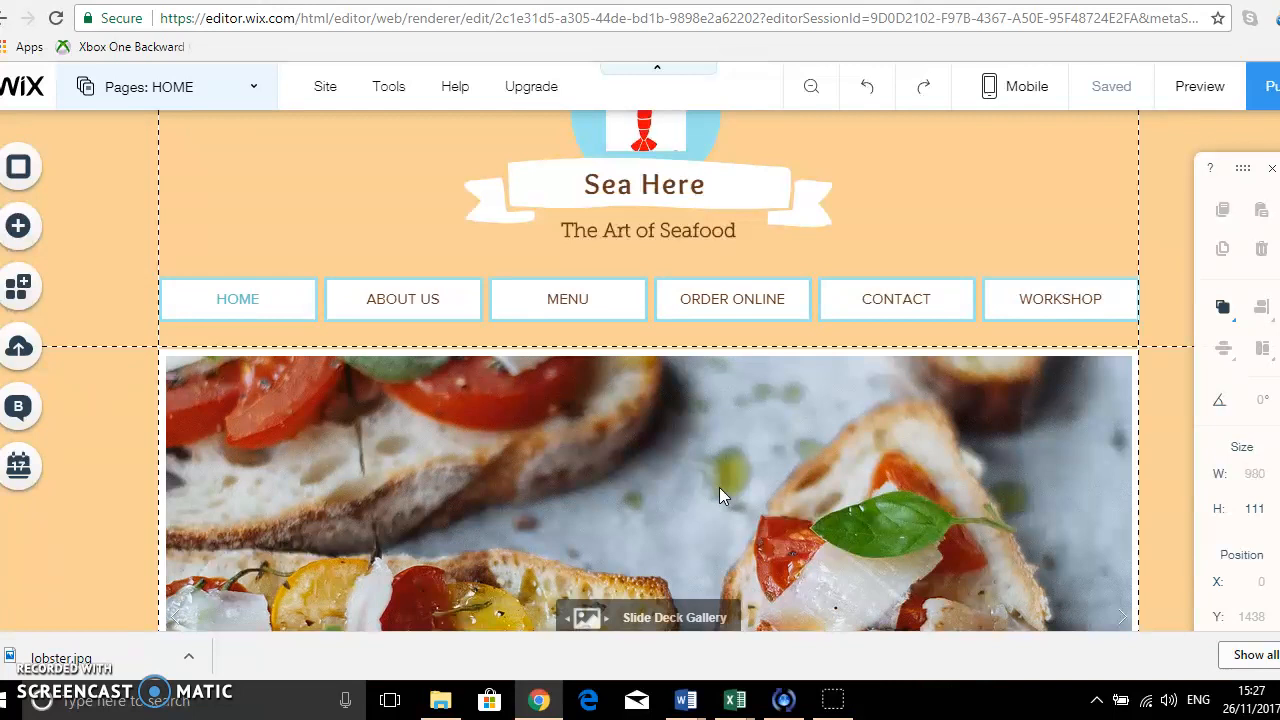
Look over the Home page from the header and navigation through the gallery to the footer columns.
scroll(721, 491, "up", 1)
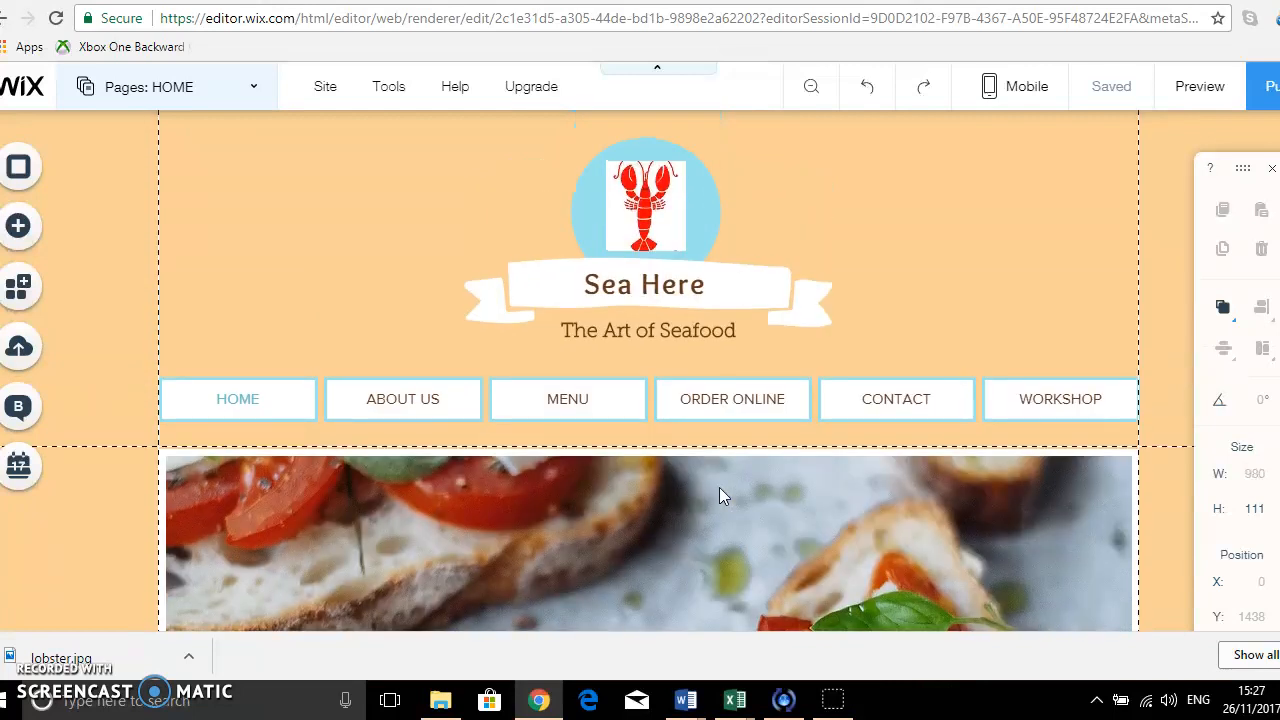
scroll(720, 490, "down", 1)
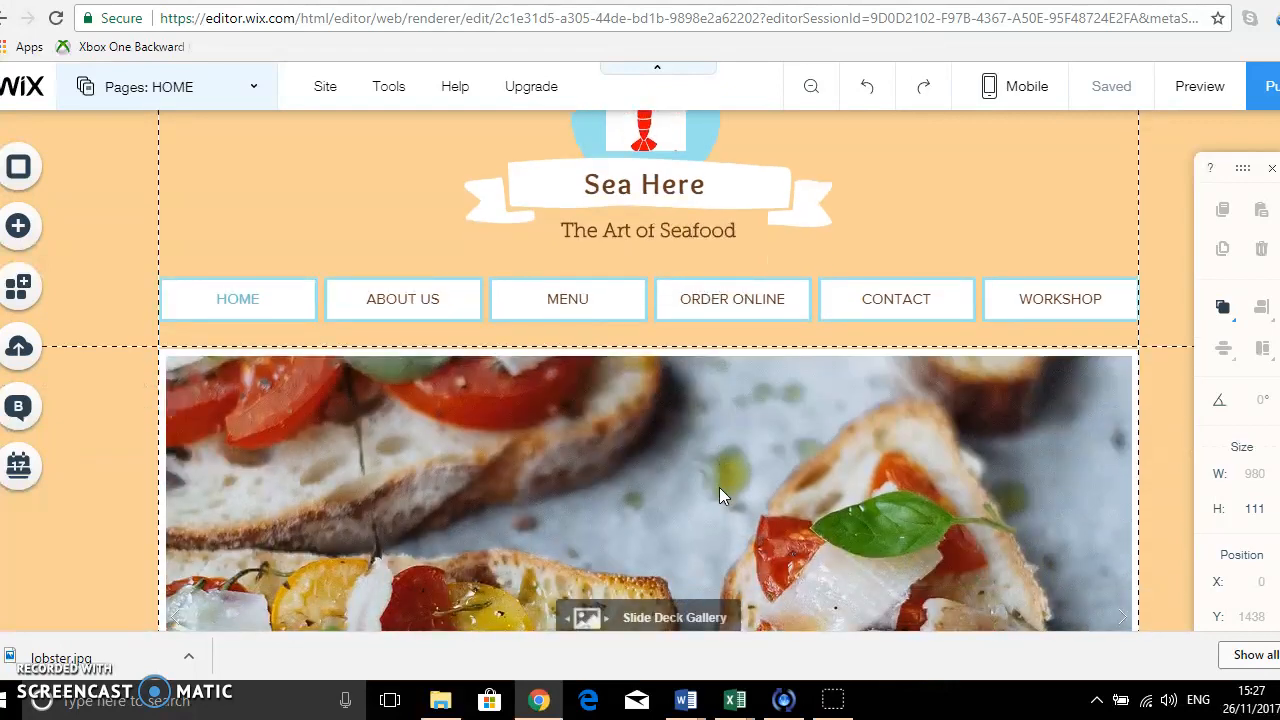
scroll(719, 487, "down", 3)
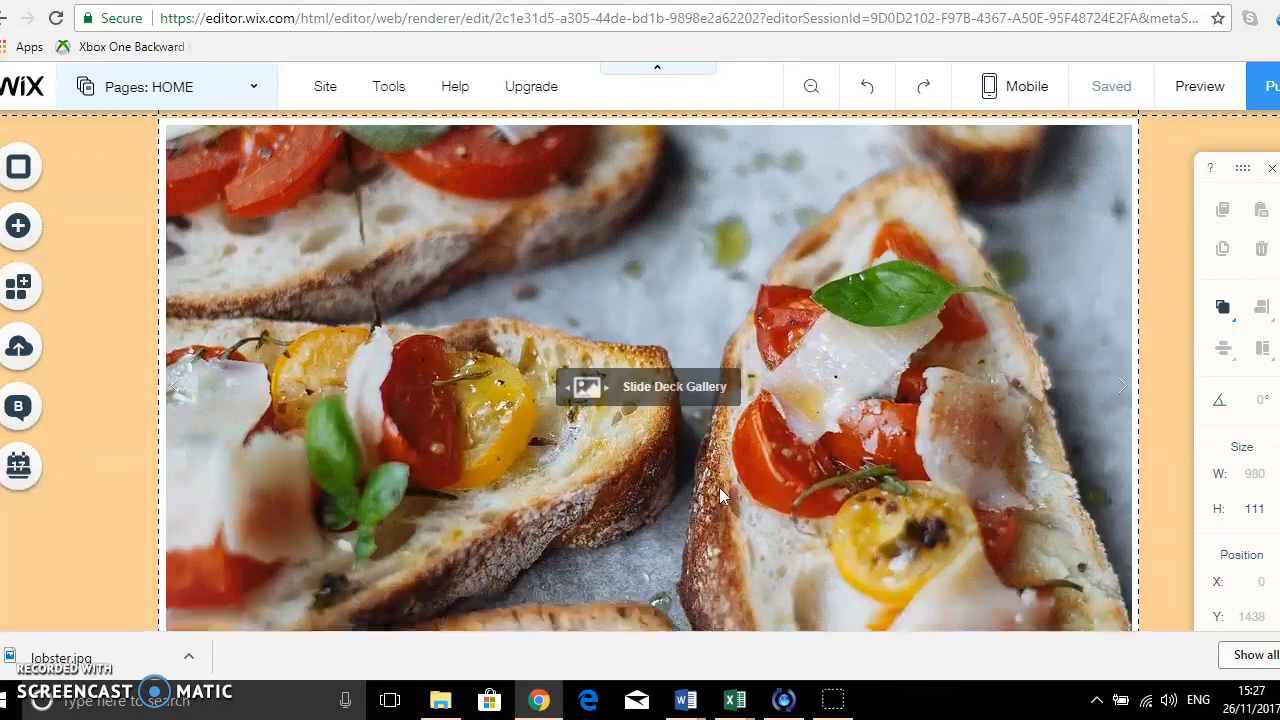
scroll(719, 487, "down", 5)
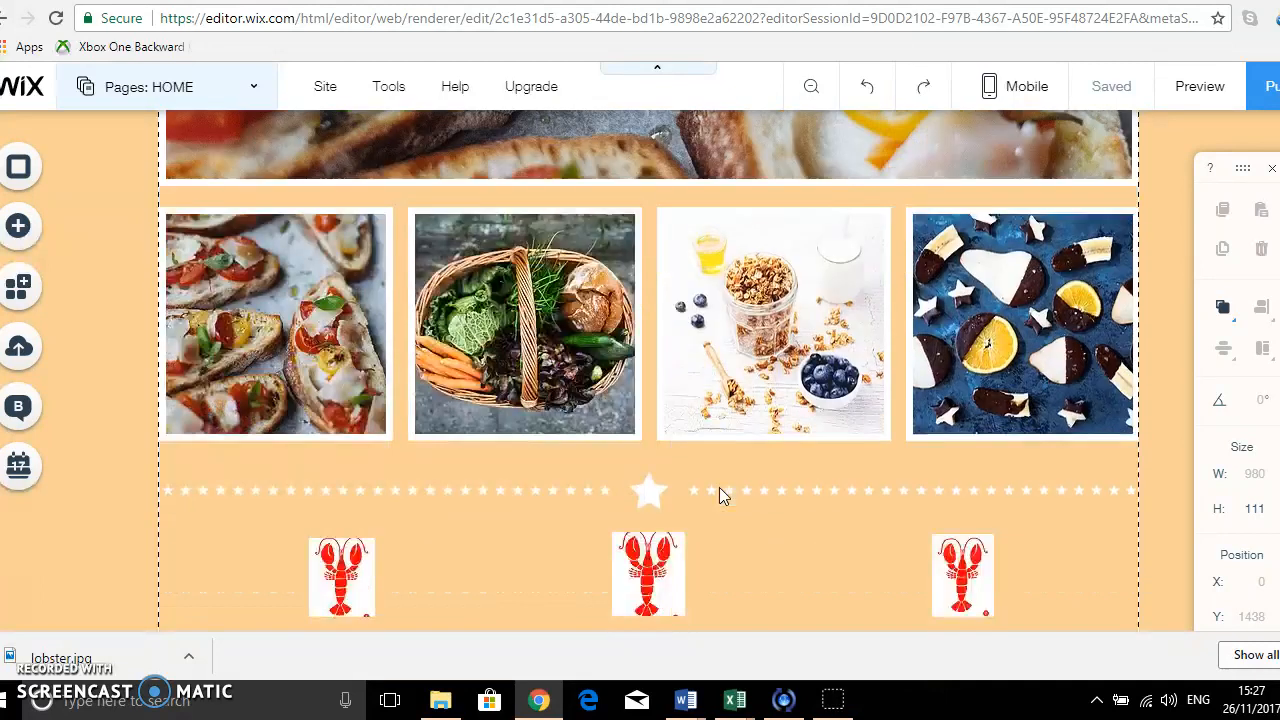
scroll(719, 487, "down", 1)
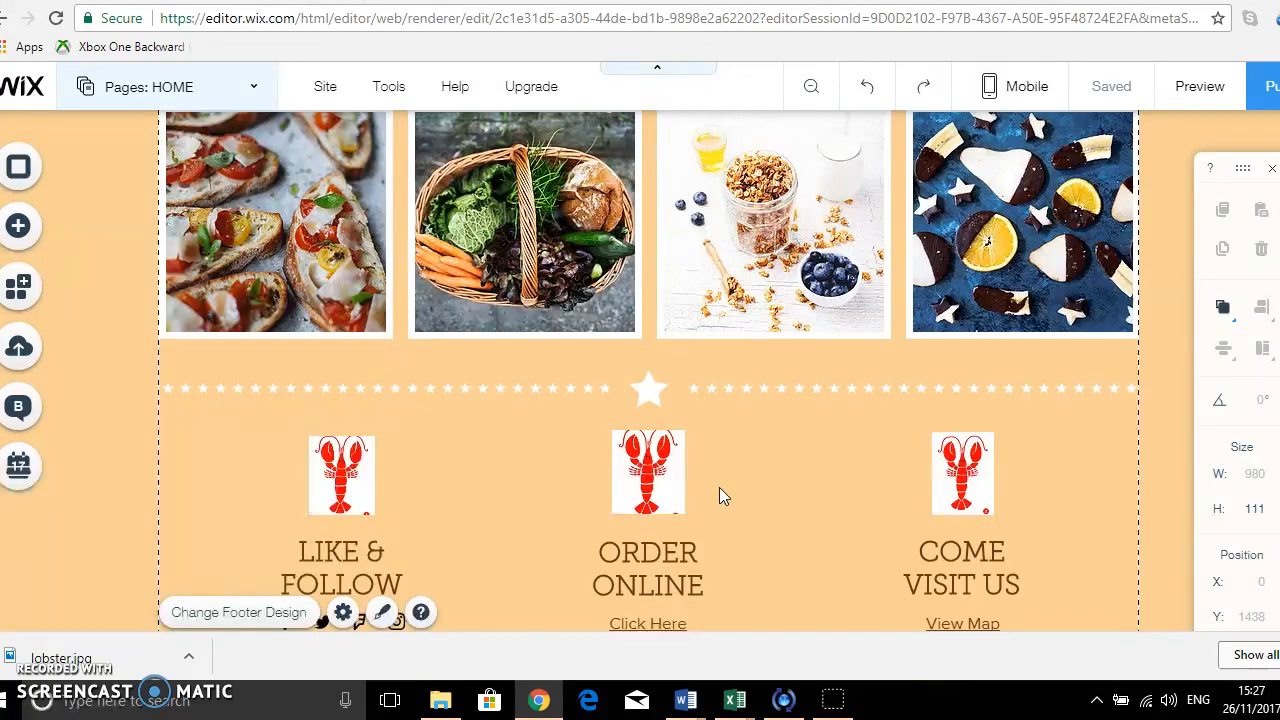
scroll(719, 487, "up", 4)
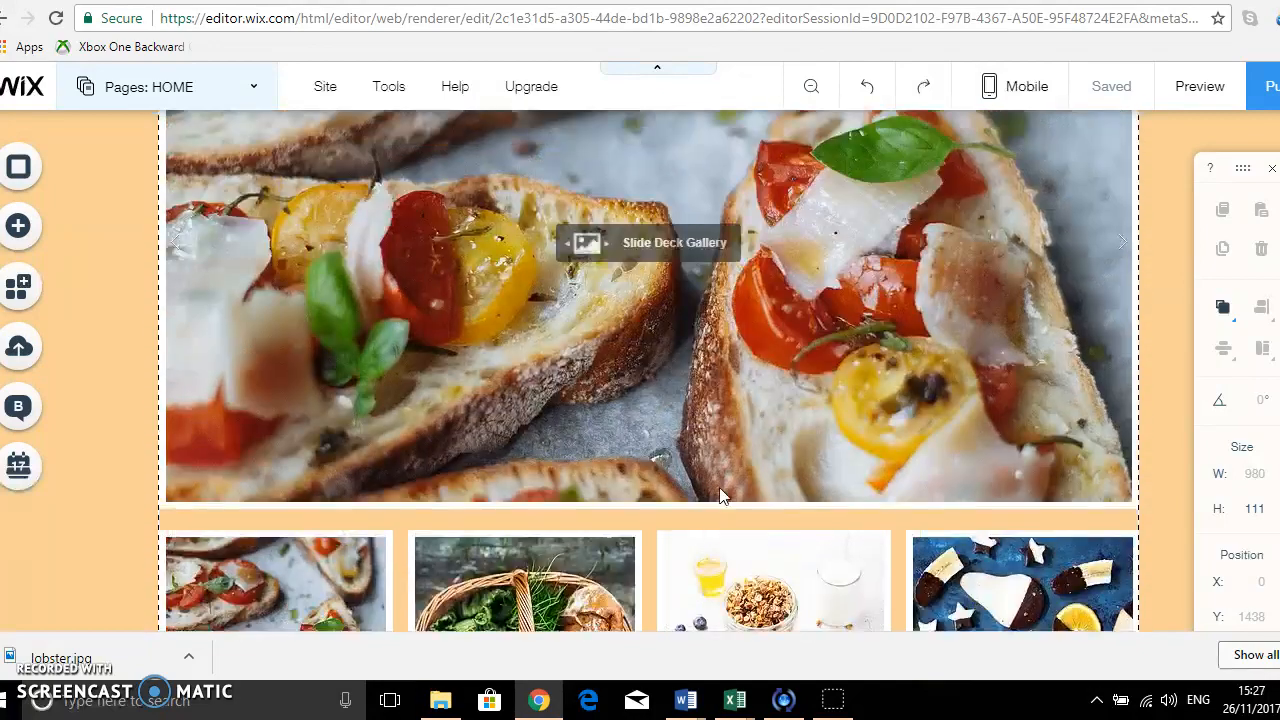
scroll(722, 495, "up", 5)
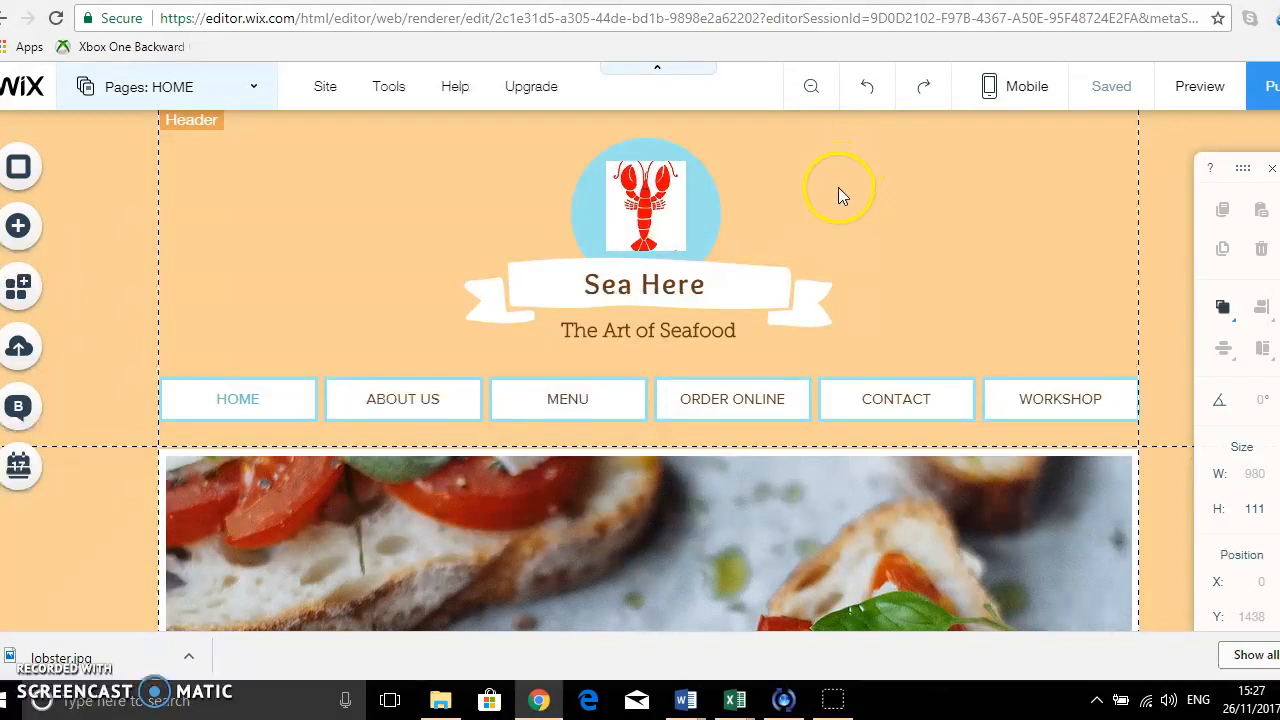
Switch to the ABOUT US page and look over its picture and Our Story section.
left_click(254, 92)
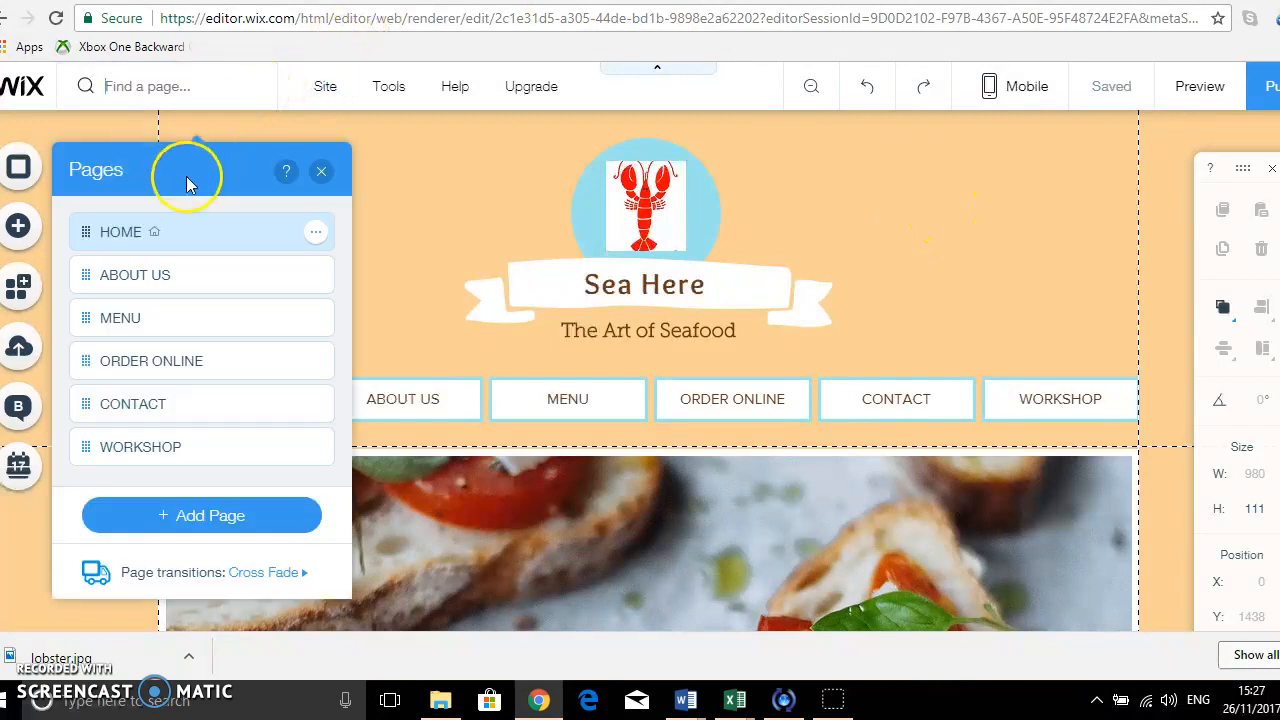
left_click(177, 281)
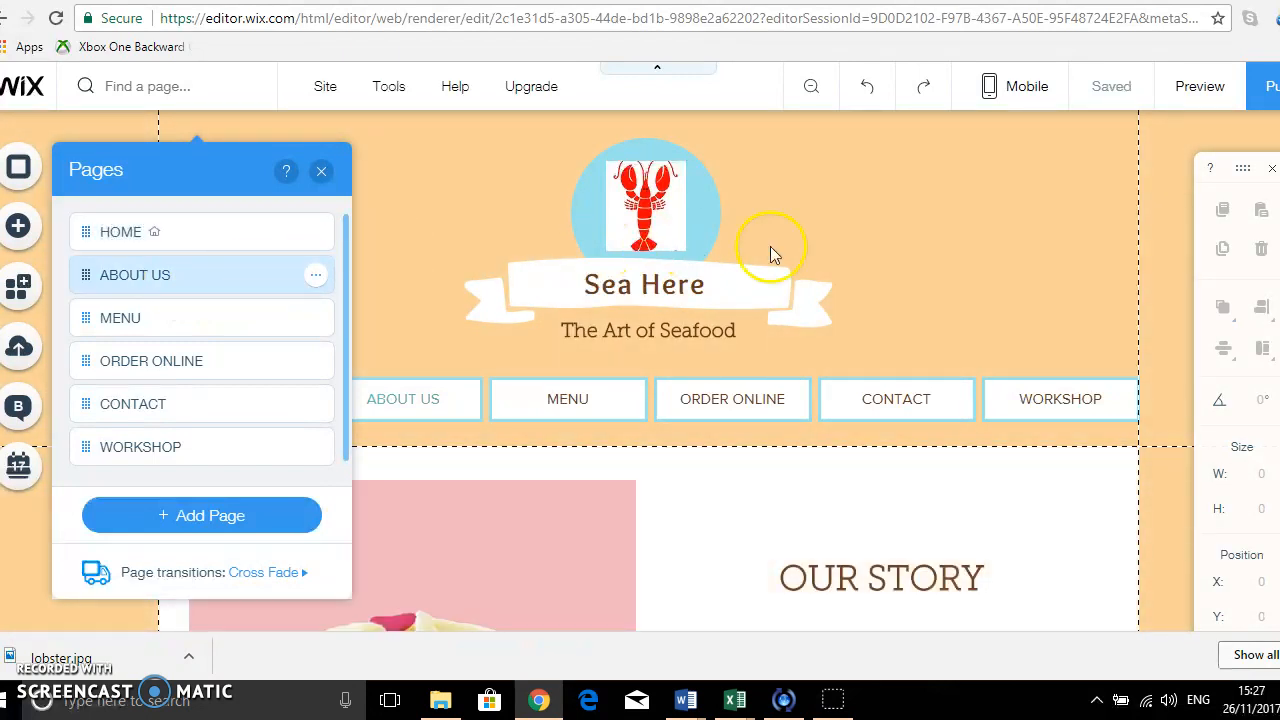
left_click(320, 172)
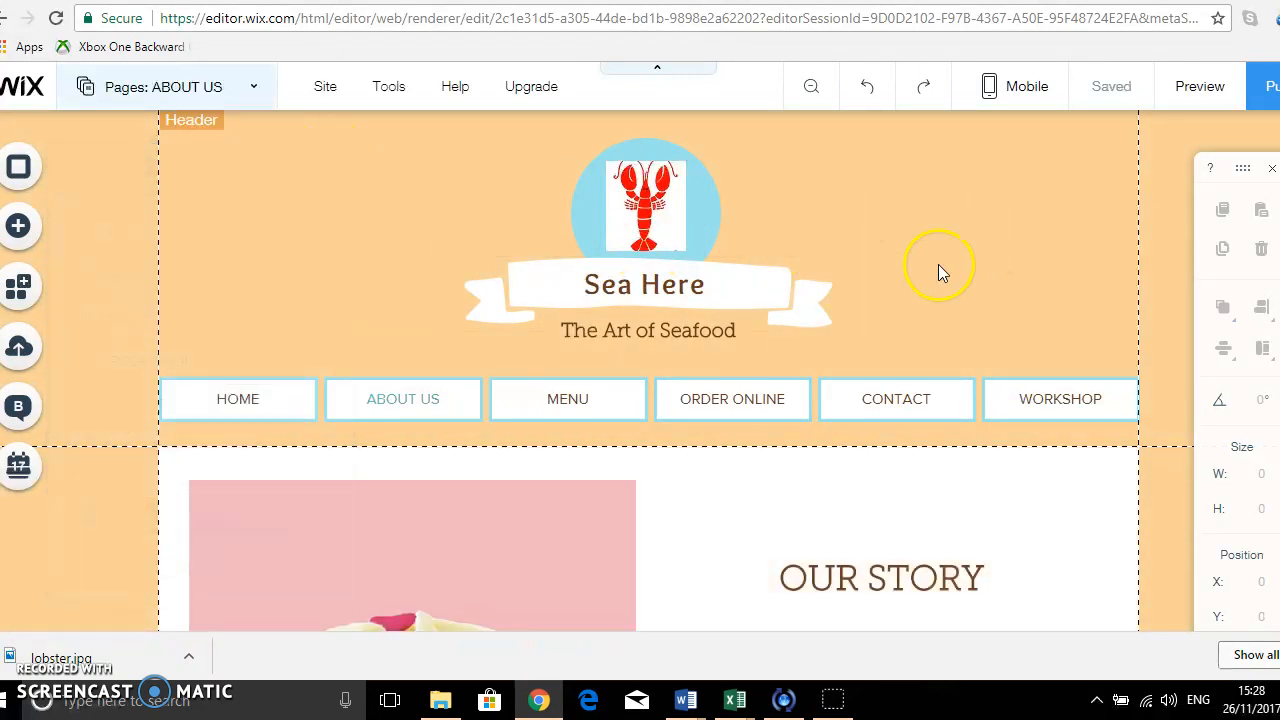
scroll(938, 266, "down", 5)
scroll(943, 274, "down", 1)
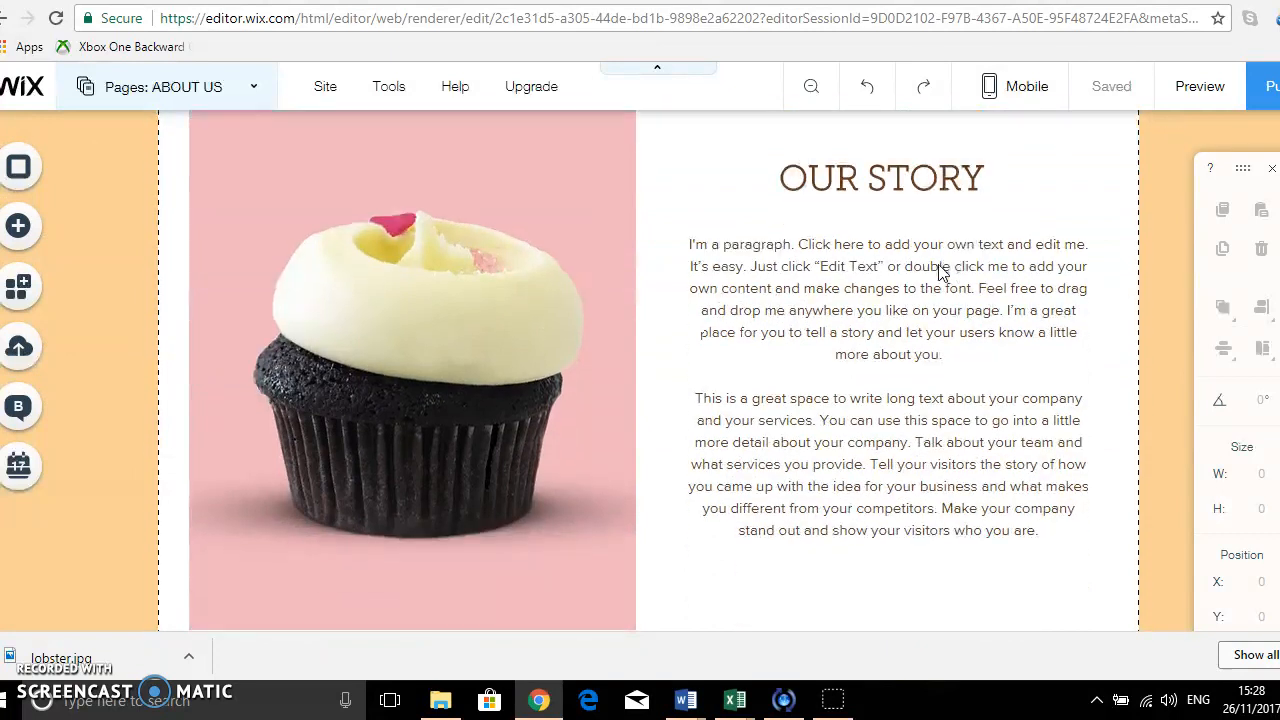
scroll(943, 274, "down", 1)
scroll(734, 291, "up", 2)
scroll(470, 279, "up", 1)
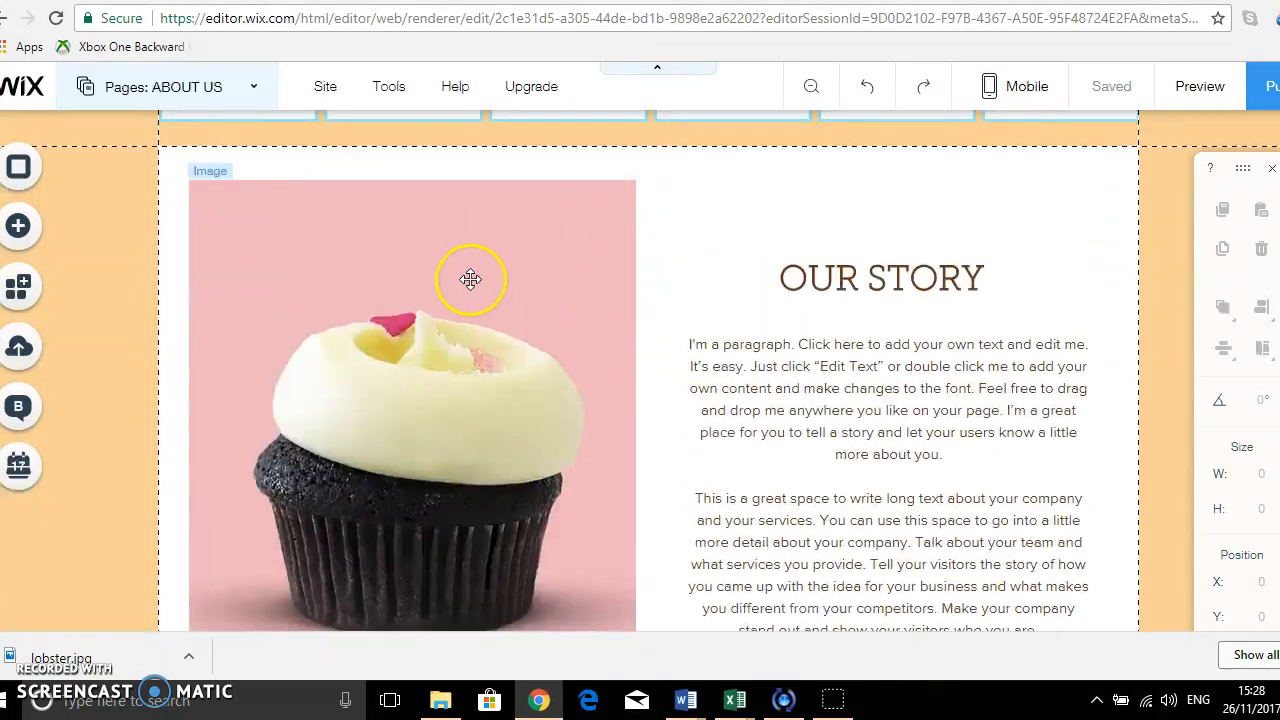
Replace the cupcake image beside Our Story with the free Wix picture "Rustic Apple Pie".
left_click(470, 279)
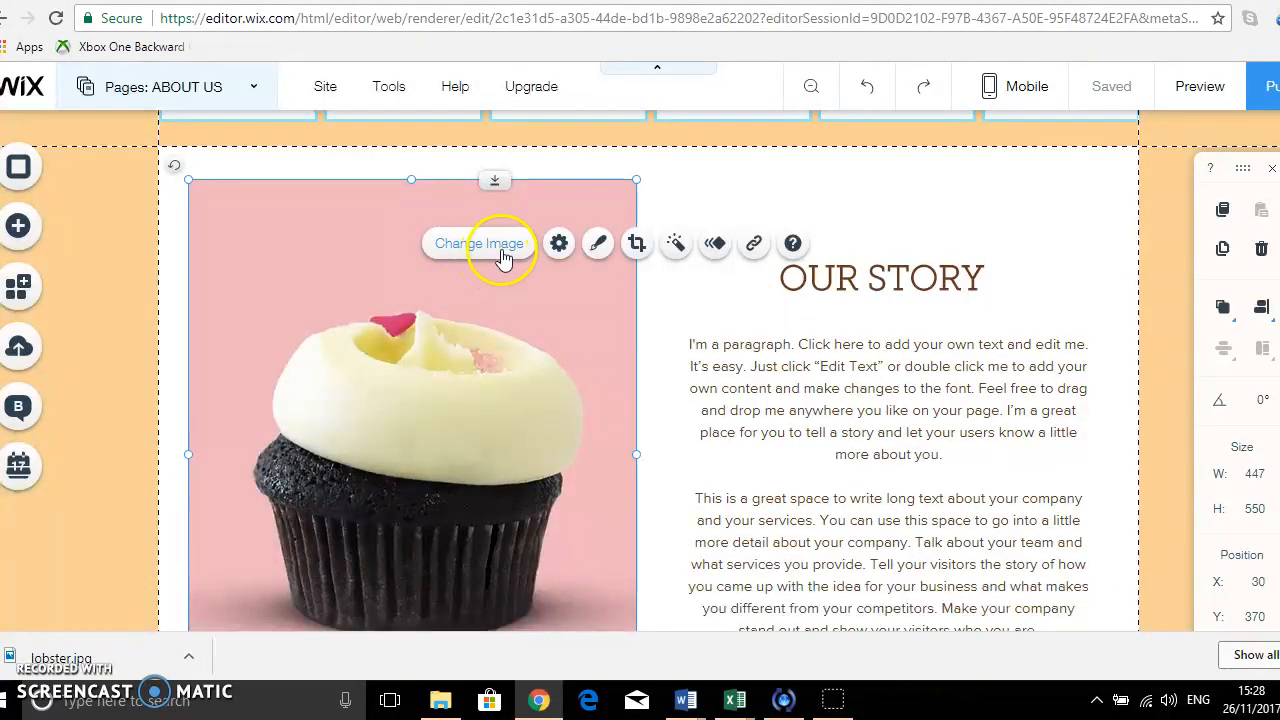
left_click(480, 244)
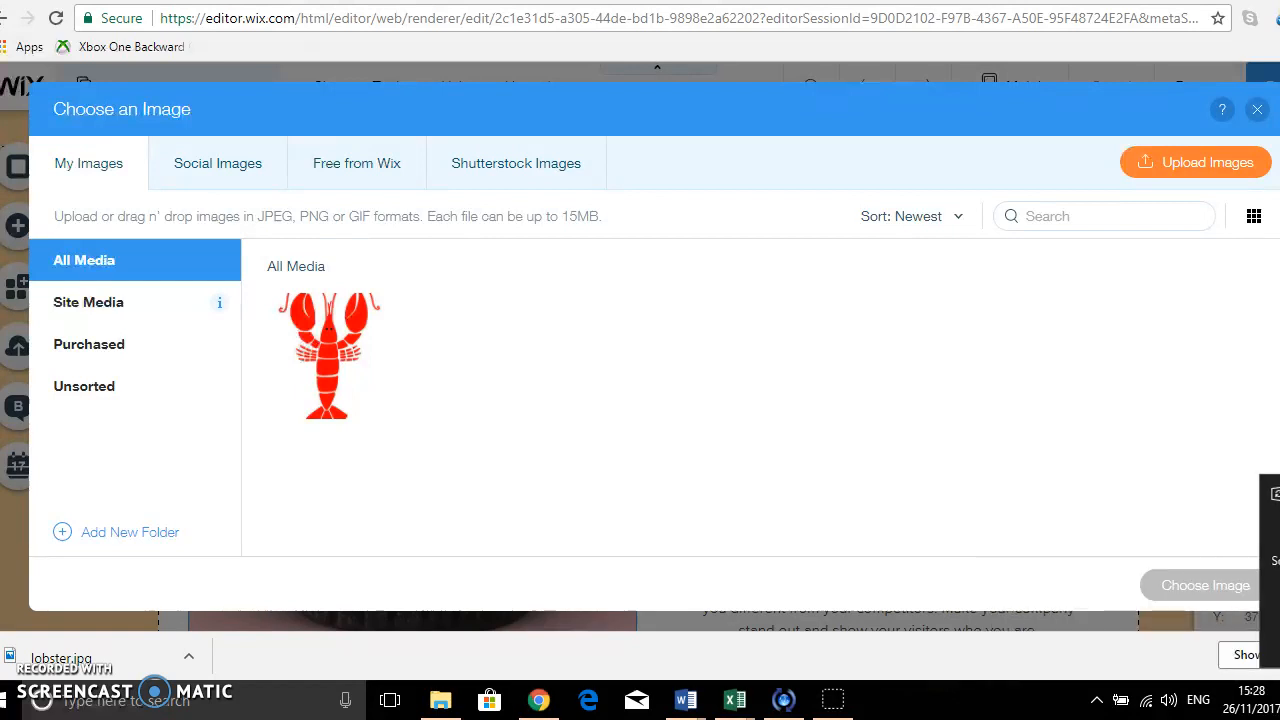
left_click(352, 179)
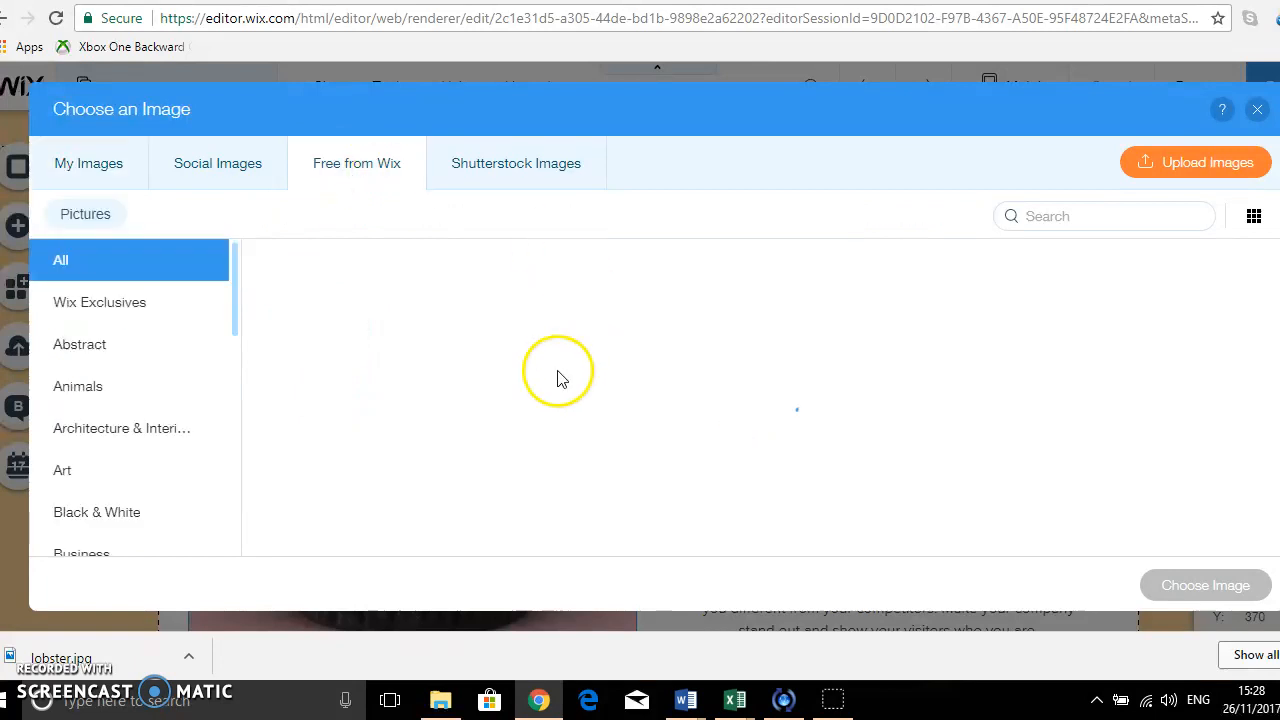
scroll(855, 432, "down", 1)
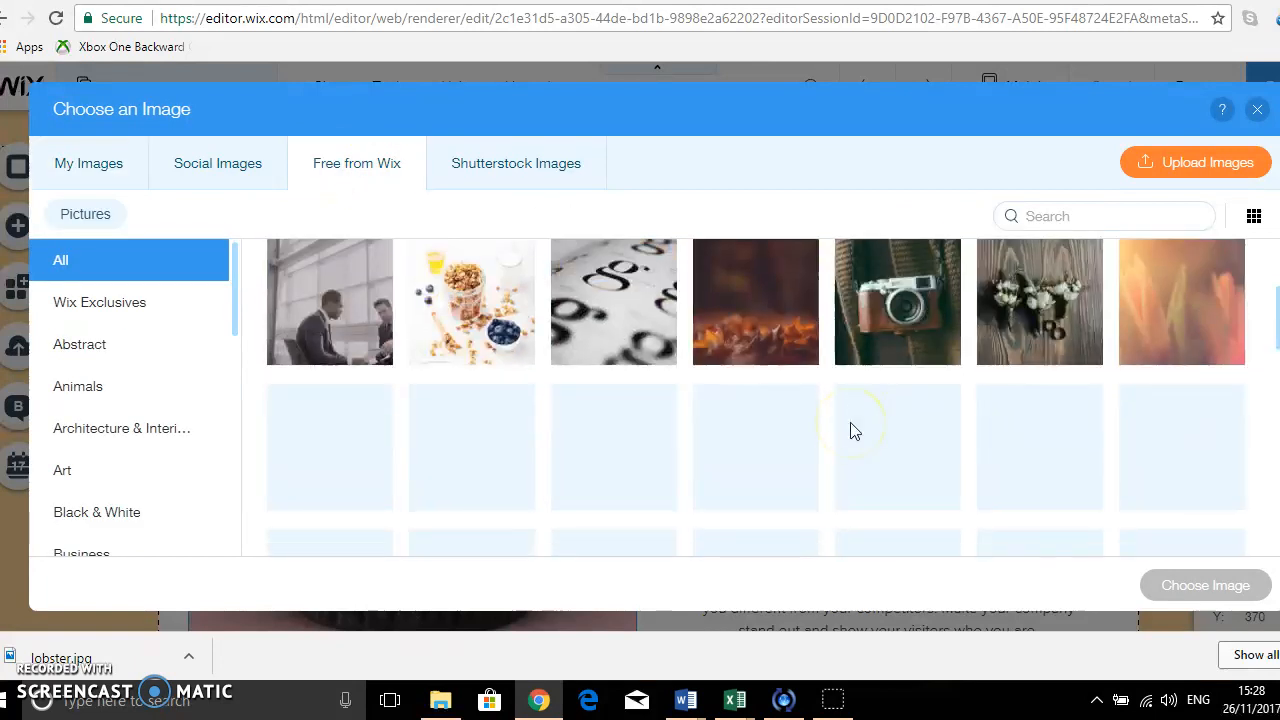
scroll(852, 432, "down", 2)
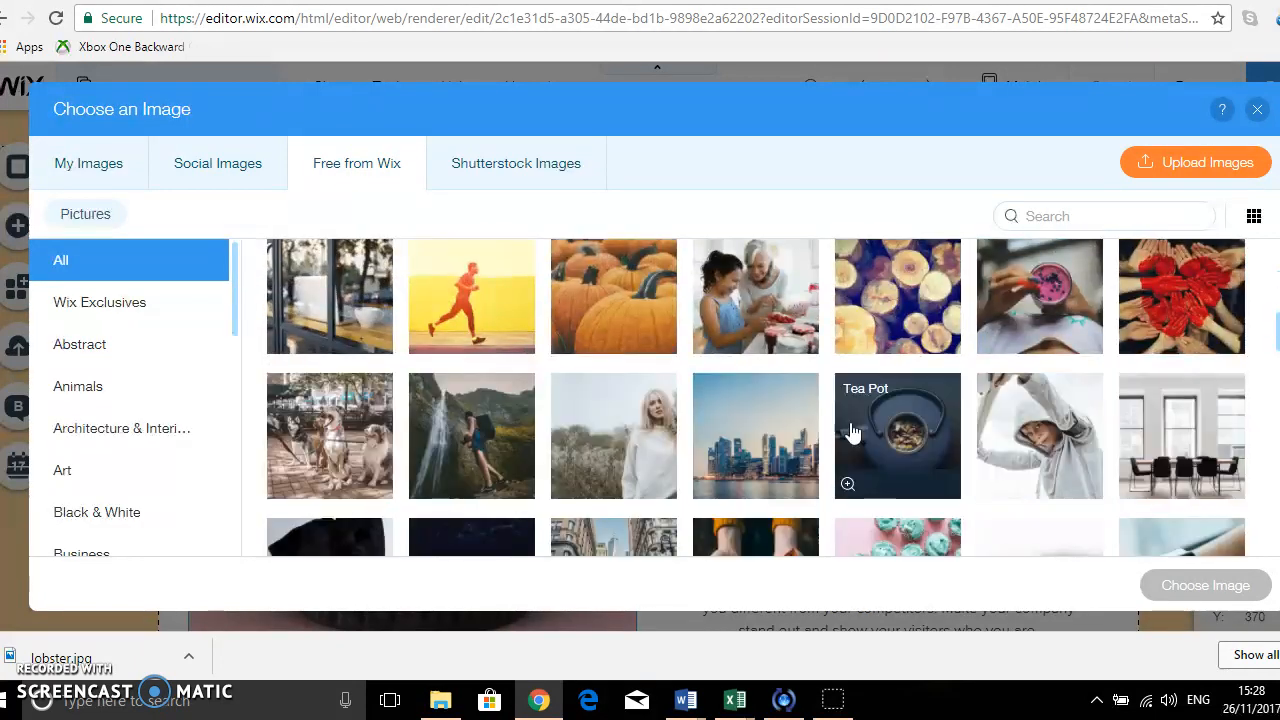
scroll(852, 432, "down", 2)
scroll(852, 432, "down", 2)
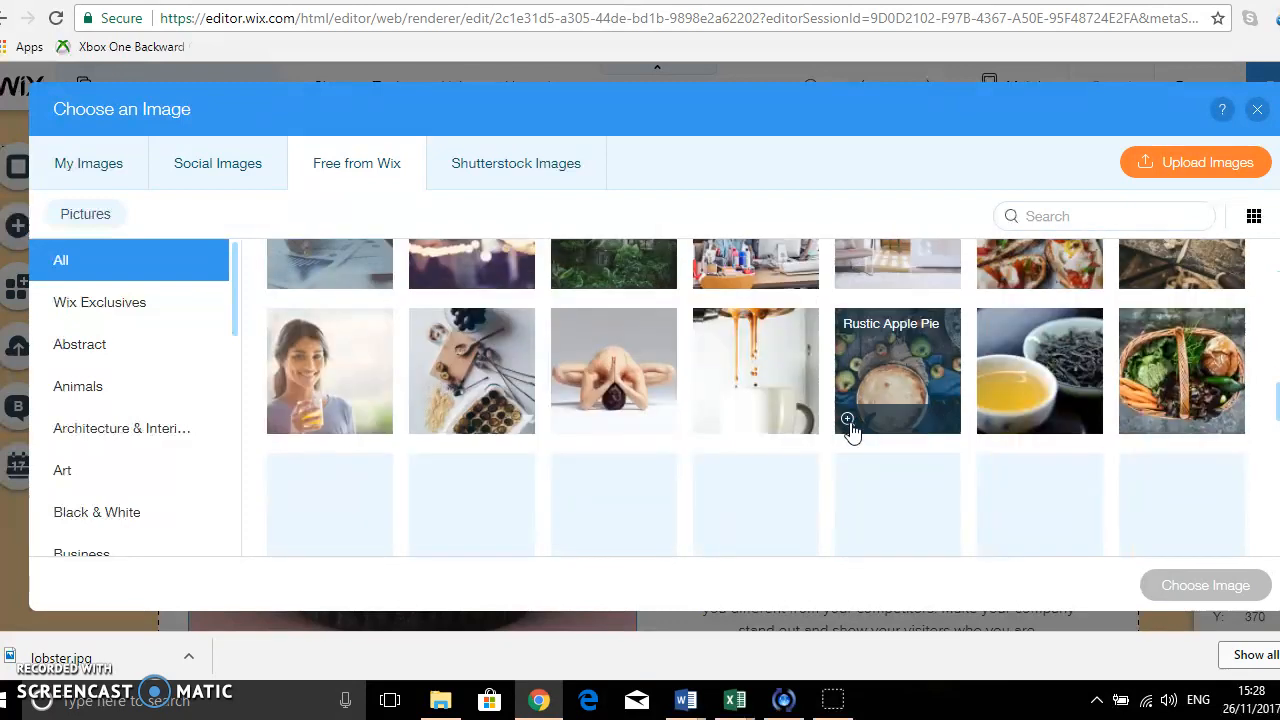
mouse_move(848, 420)
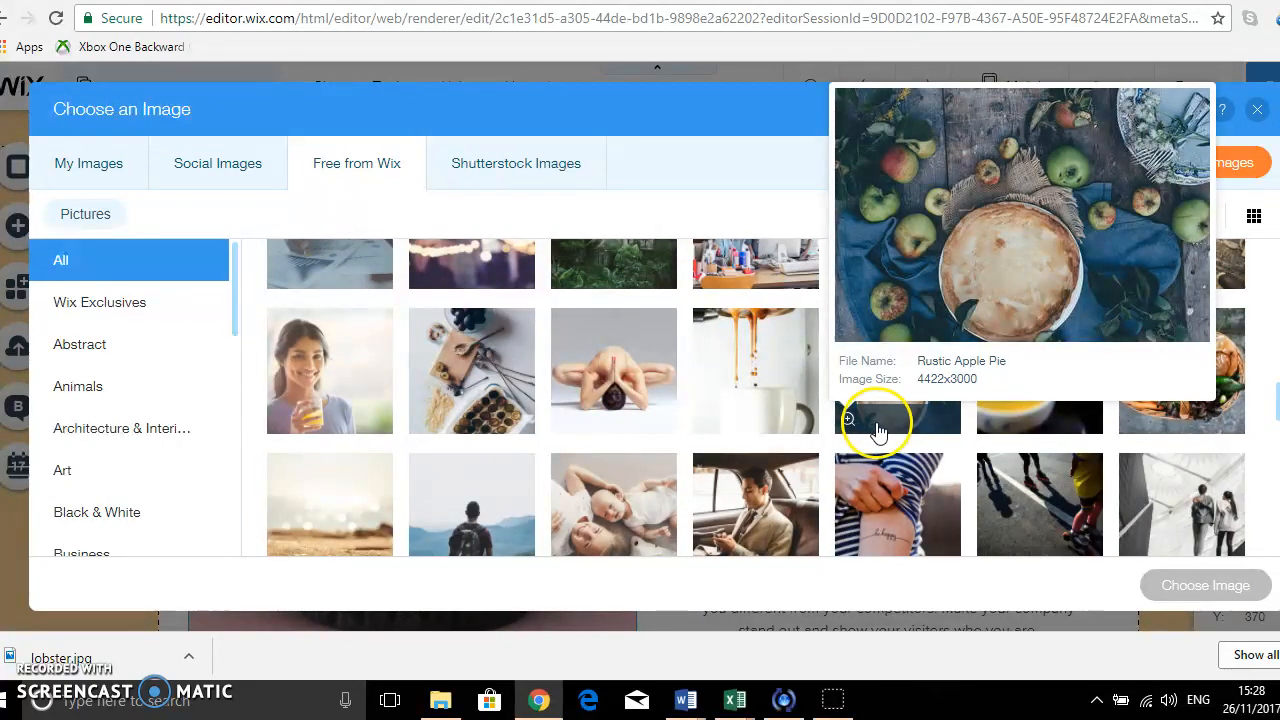
left_click(893, 371)
left_click(1203, 585)
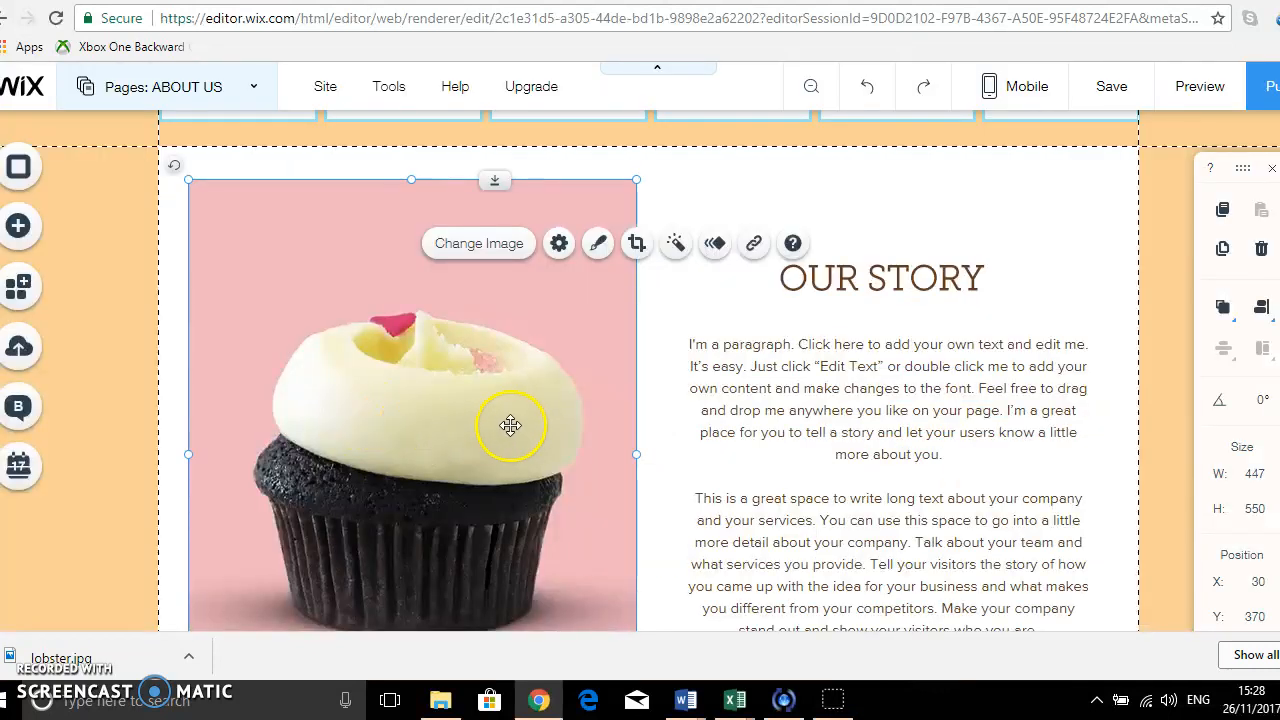
Replace the placeholder text under Our Story with "Seahere is a restaurant that specialises in Italian and fresh seafood.".
left_click(698, 345)
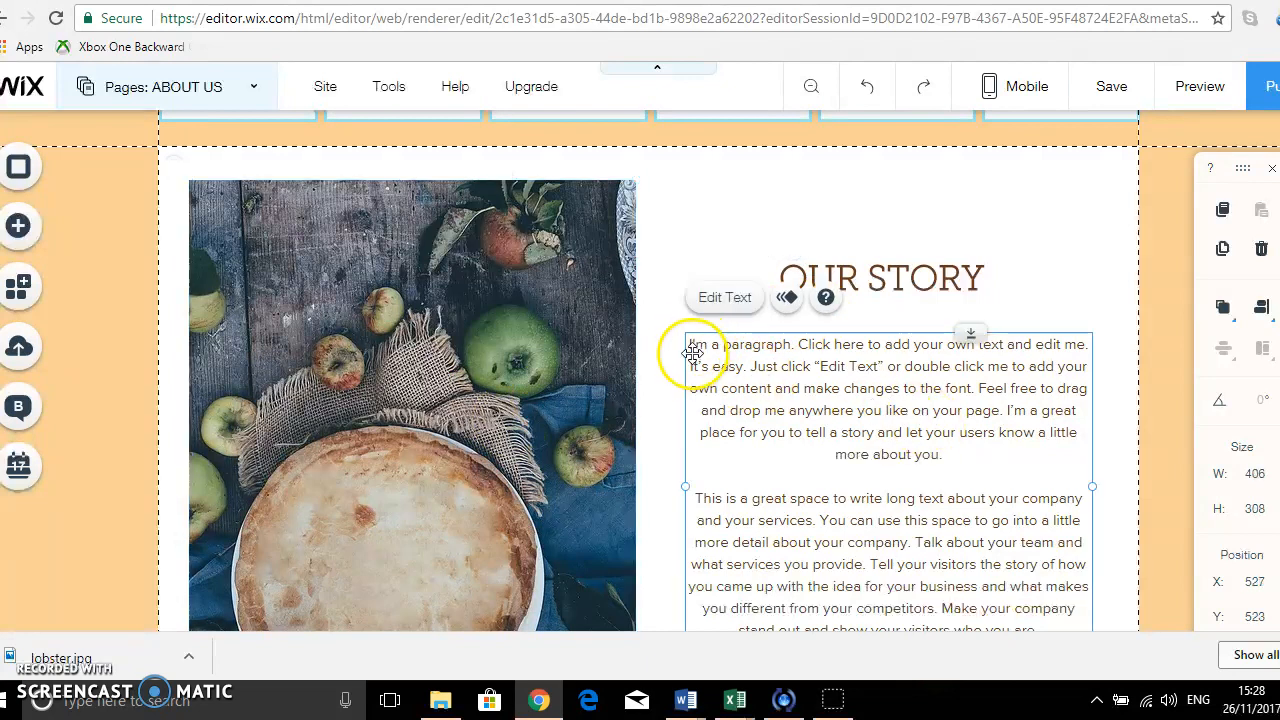
double_click(722, 352)
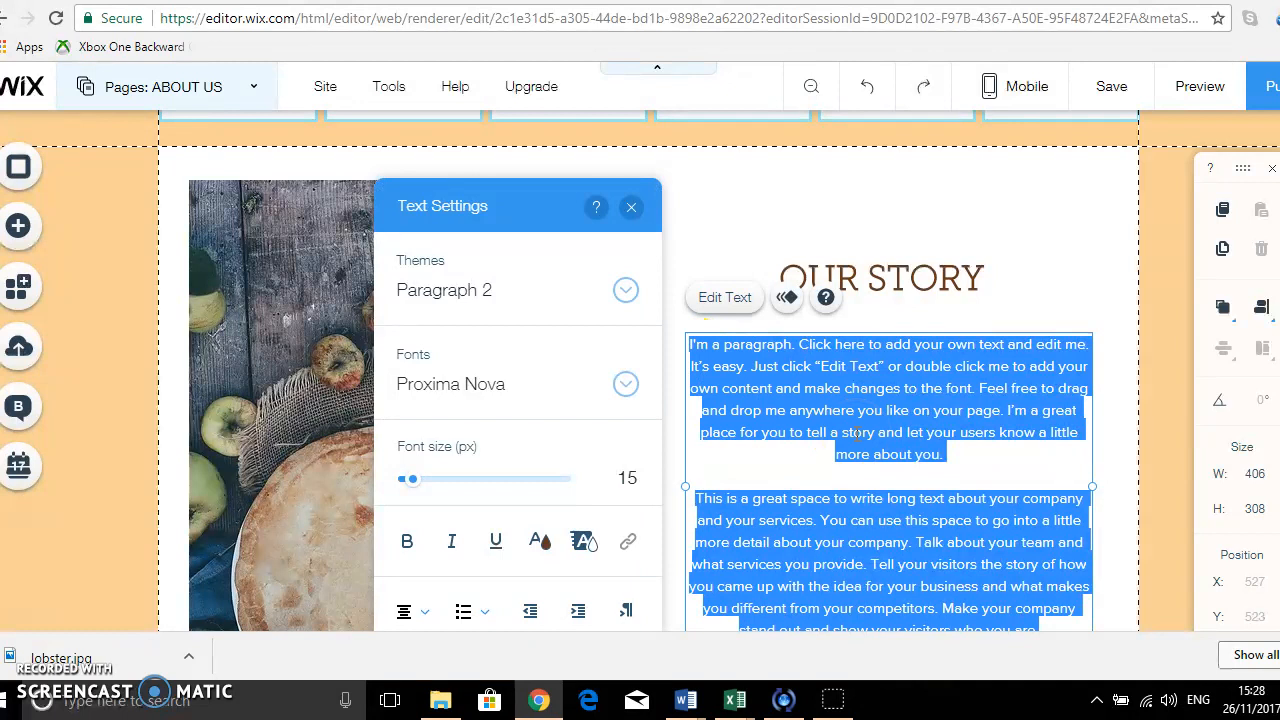
type("this")
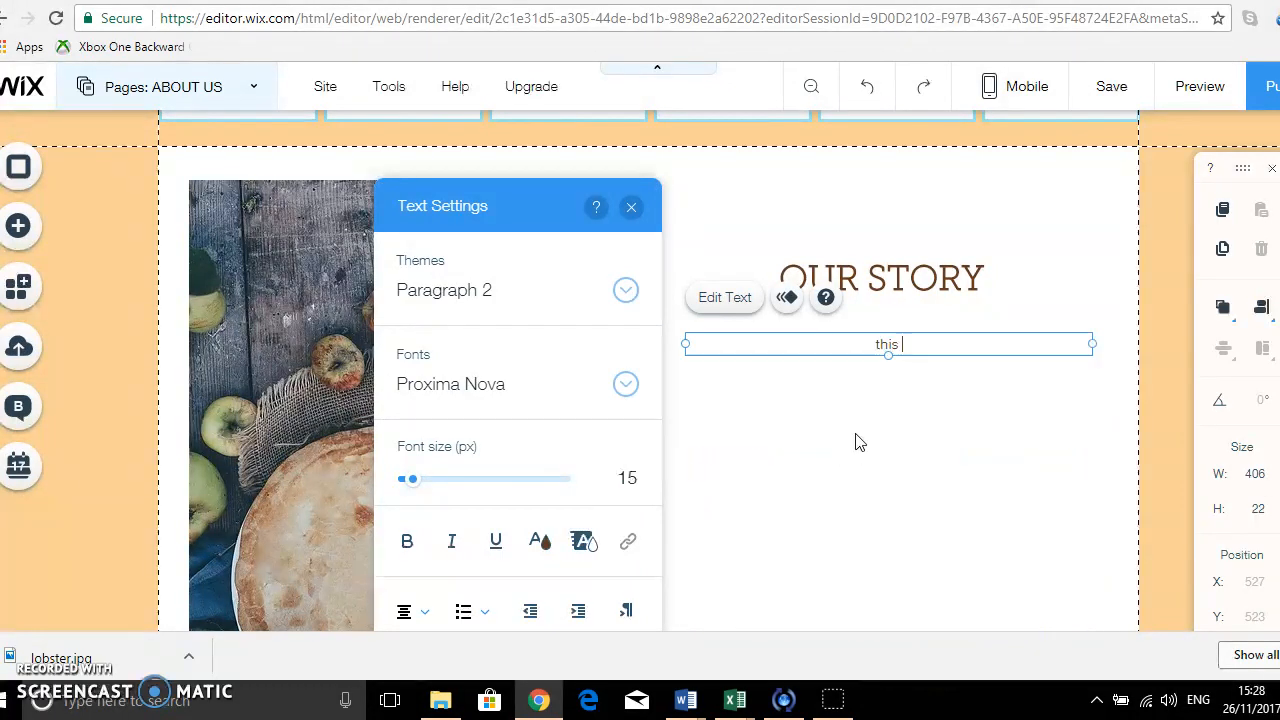
type(" the text")
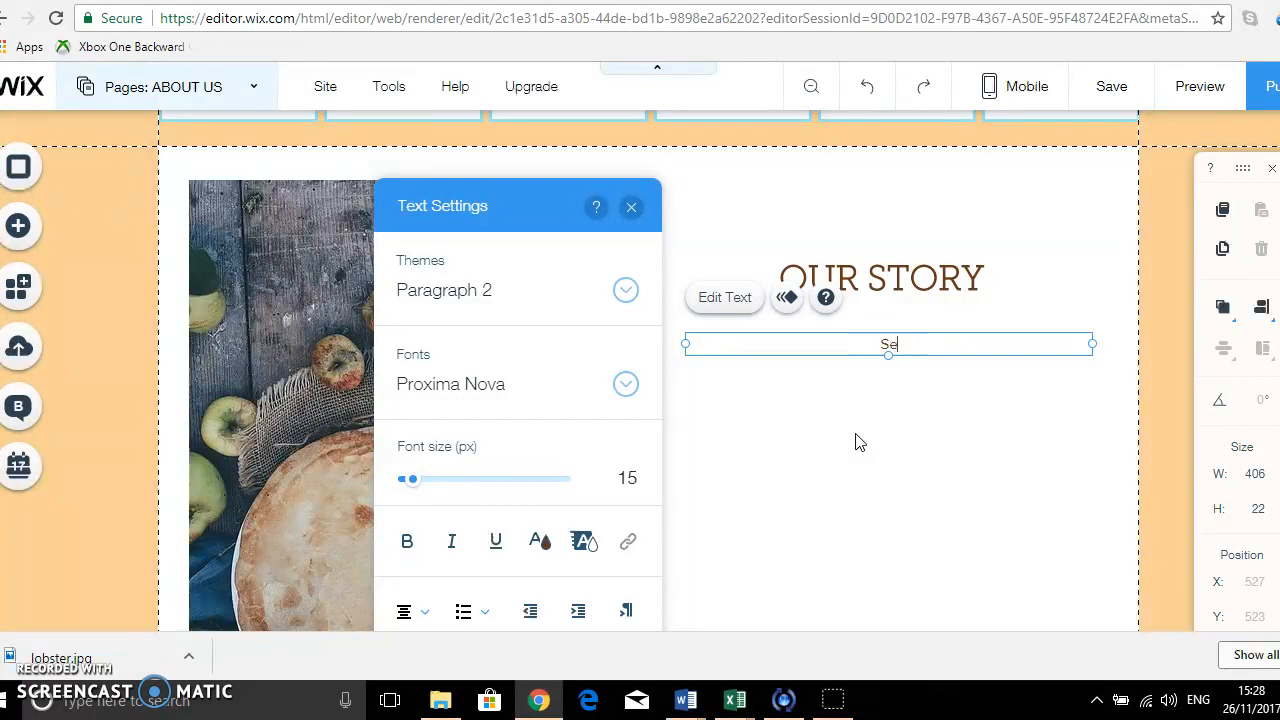
type("a restaru")
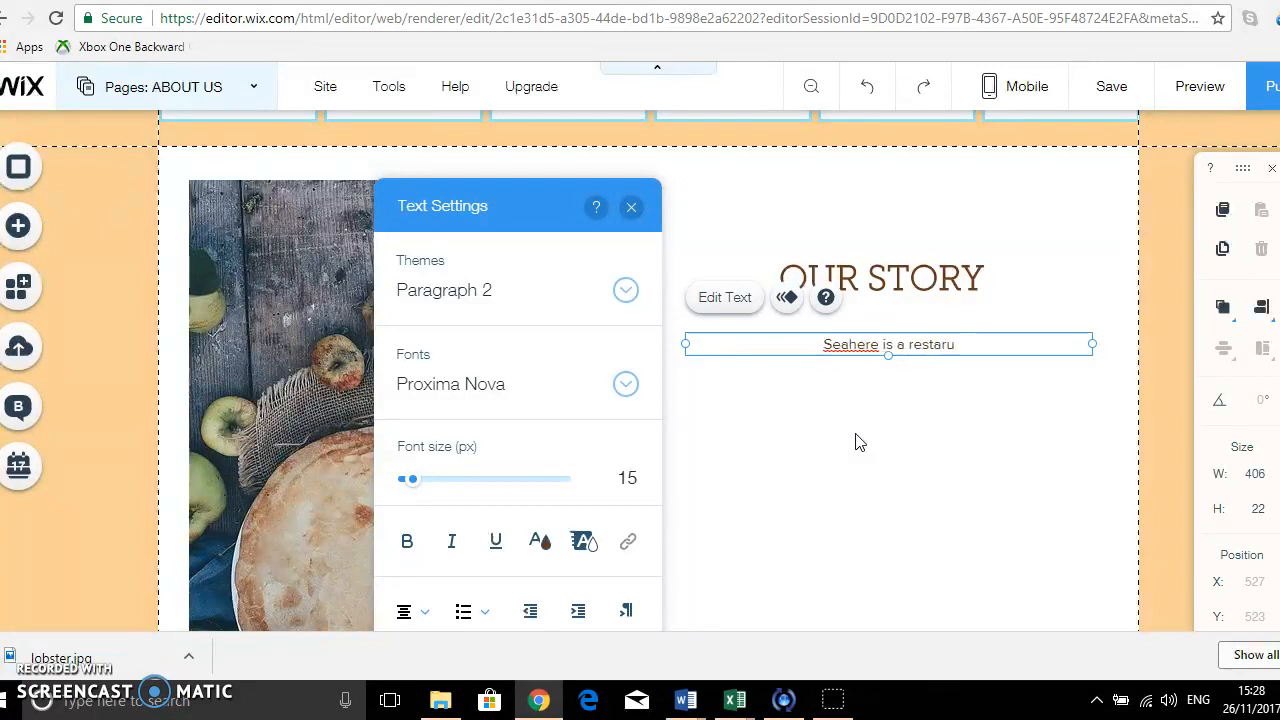
key("BackSpace")
key("BackSpace")
type("urant")
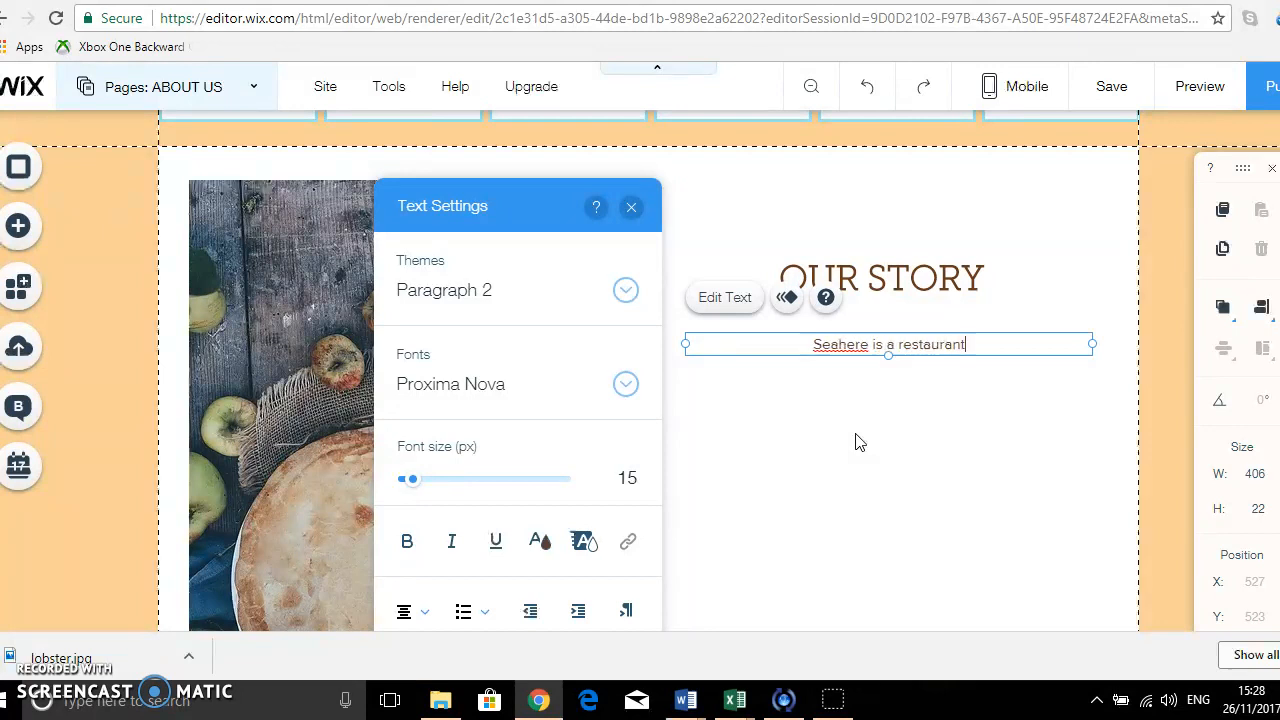
type(" that specialis")
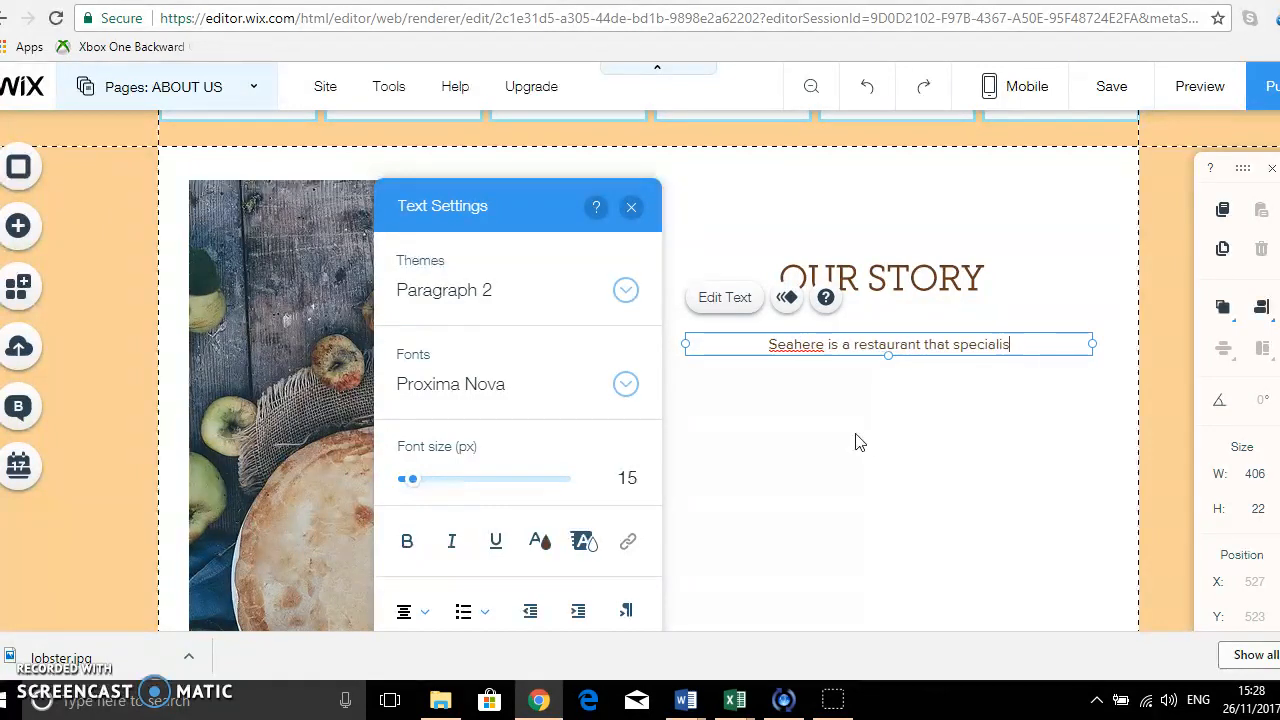
type("es in ltalian and ")
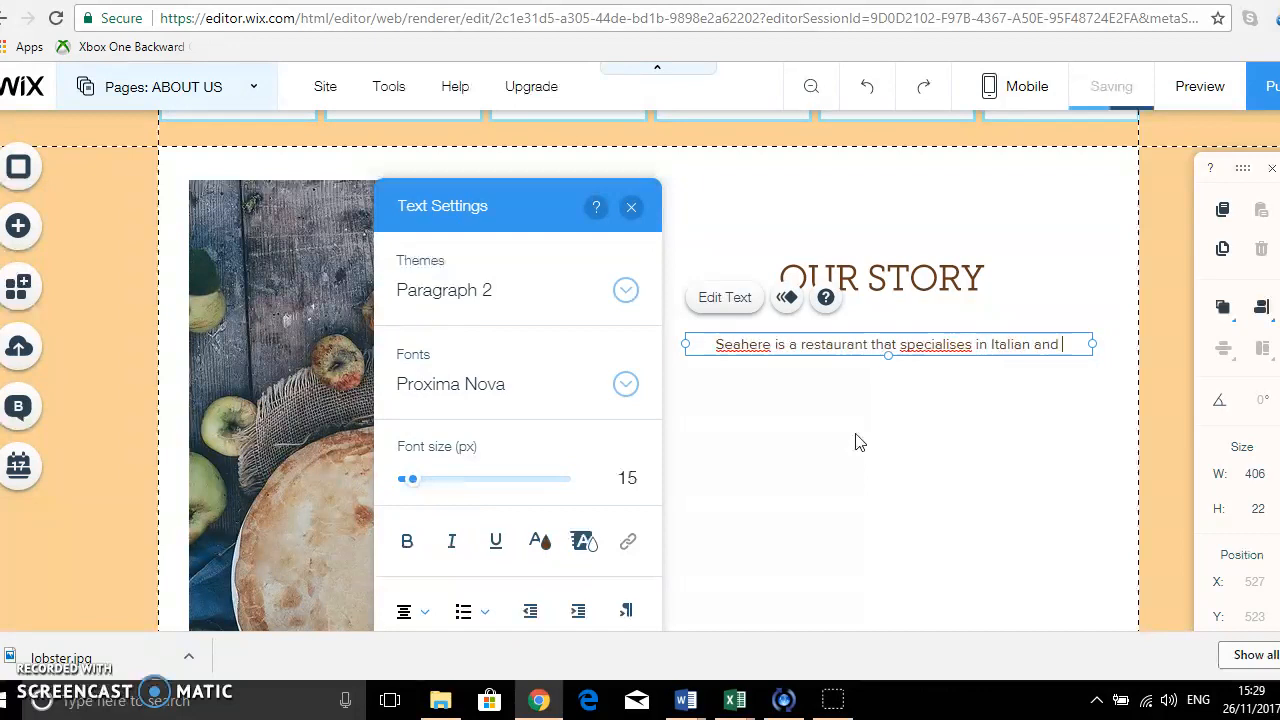
type("fresh ")
type("se")
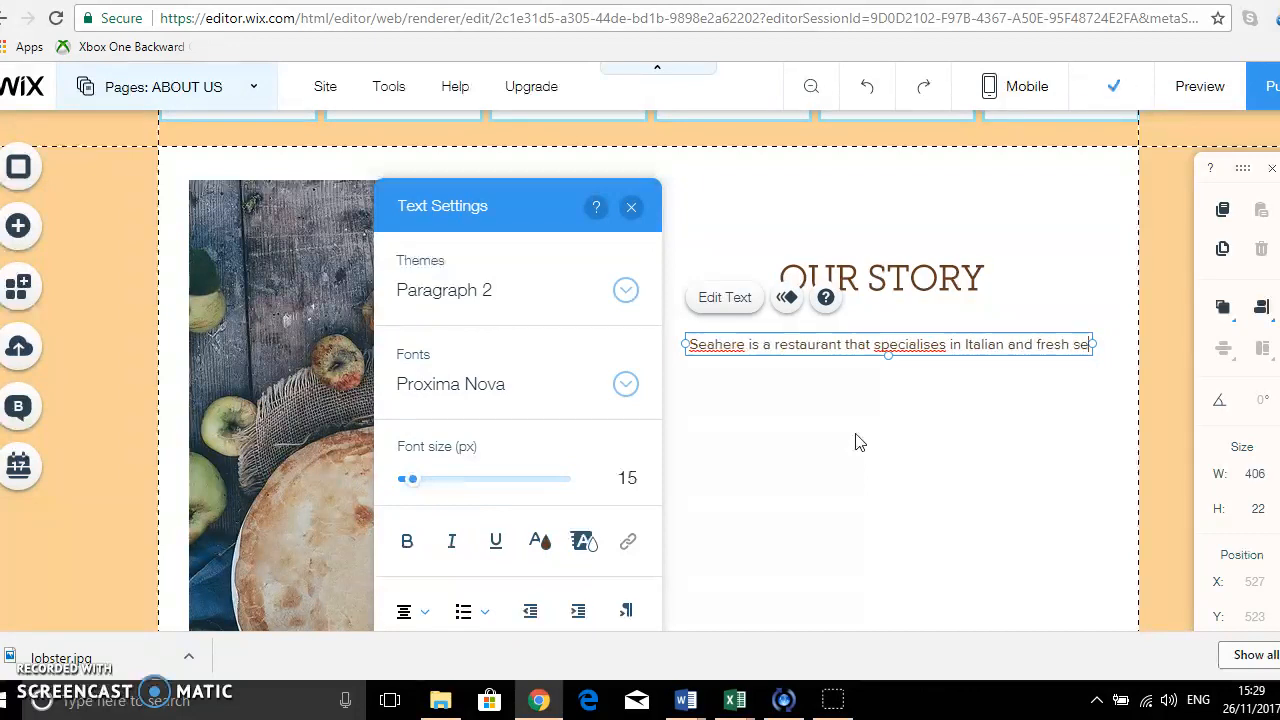
type("afood.")
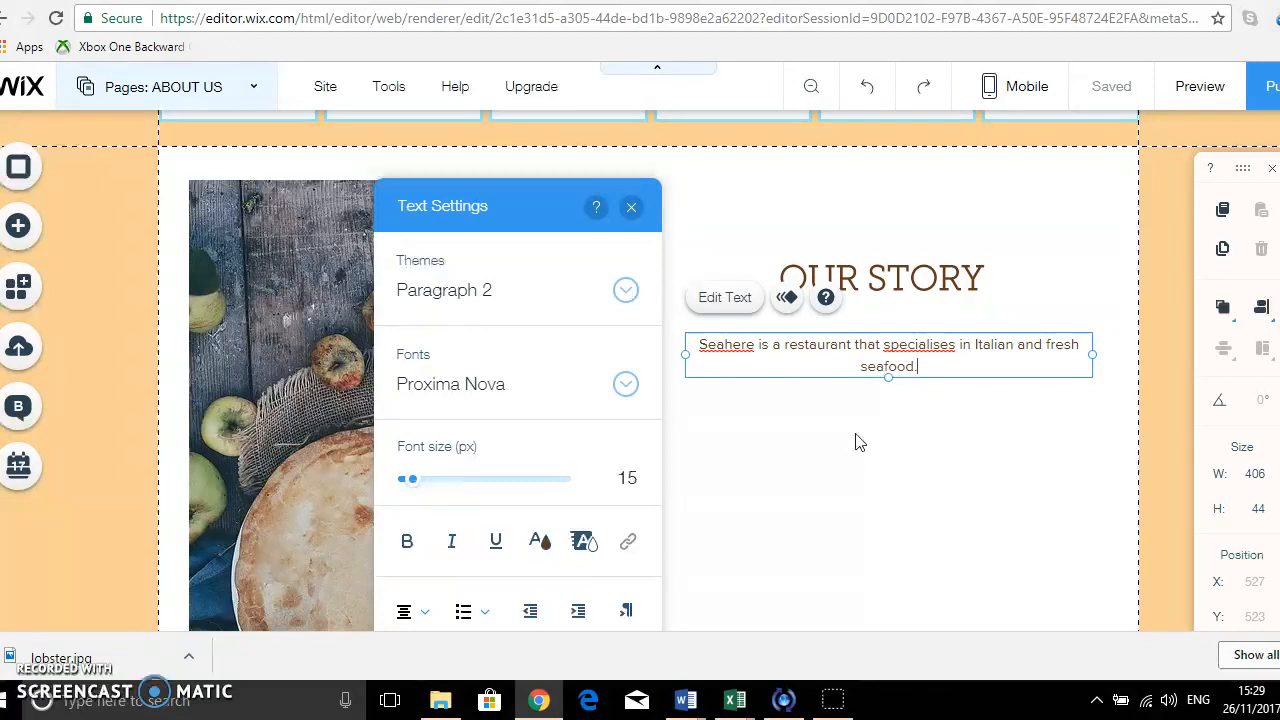
Change the spelling of "specialises" to "specializes" in the Our Story text.
key("Right")
key("Right")
key("Right")
key("Right")
key("Delete")
type("z")
Add a second paragraph after a blank line reading "a bit about the background might go here".
key("Return")
key("Return")
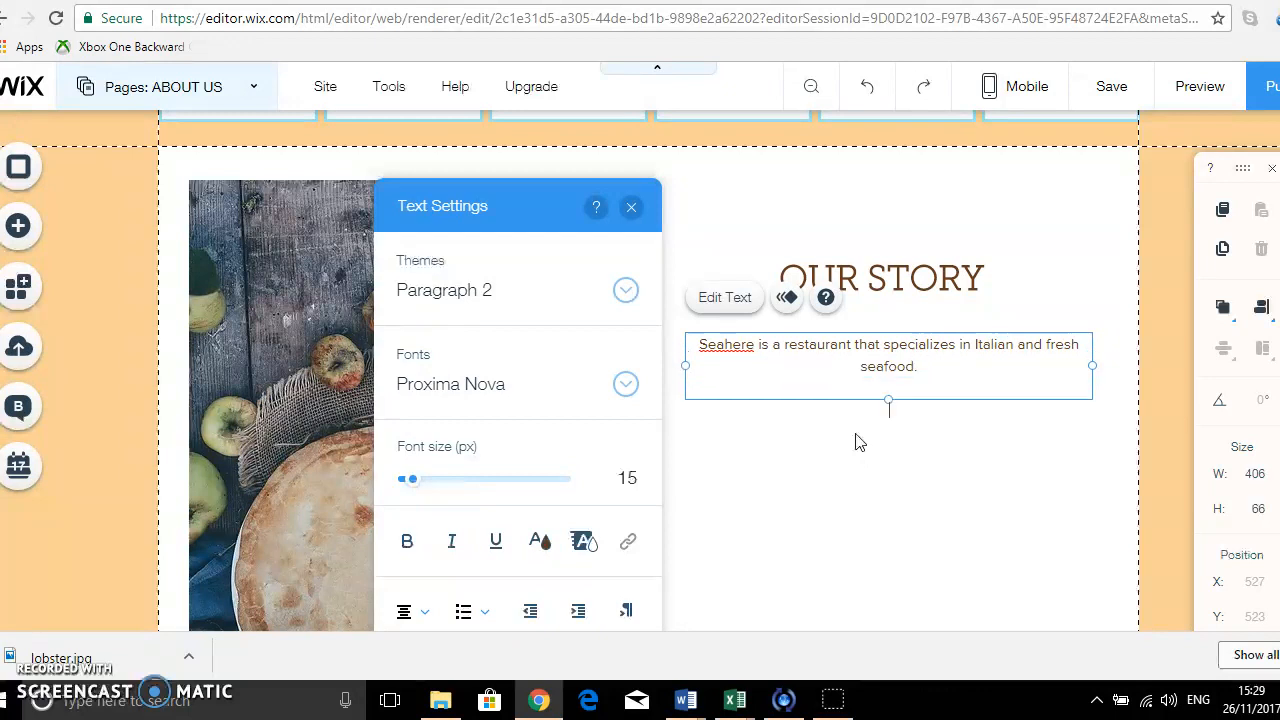
type("a bit about the ba")
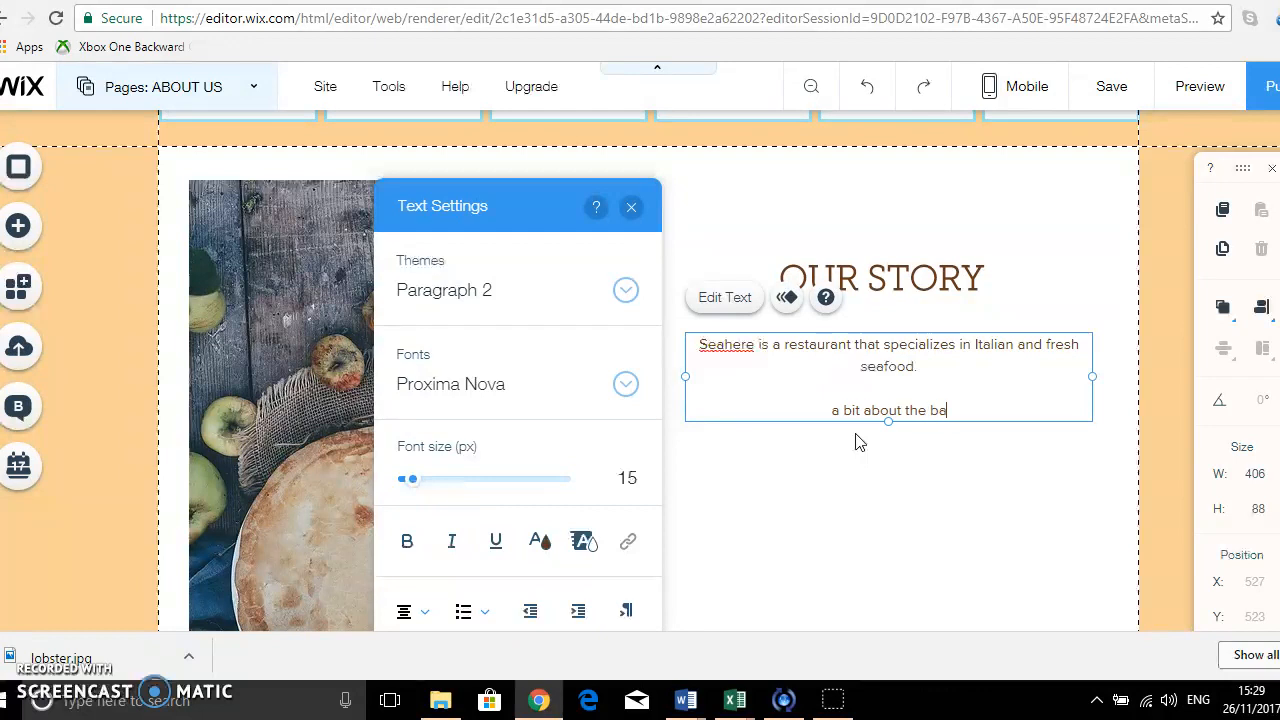
type("ckground ")
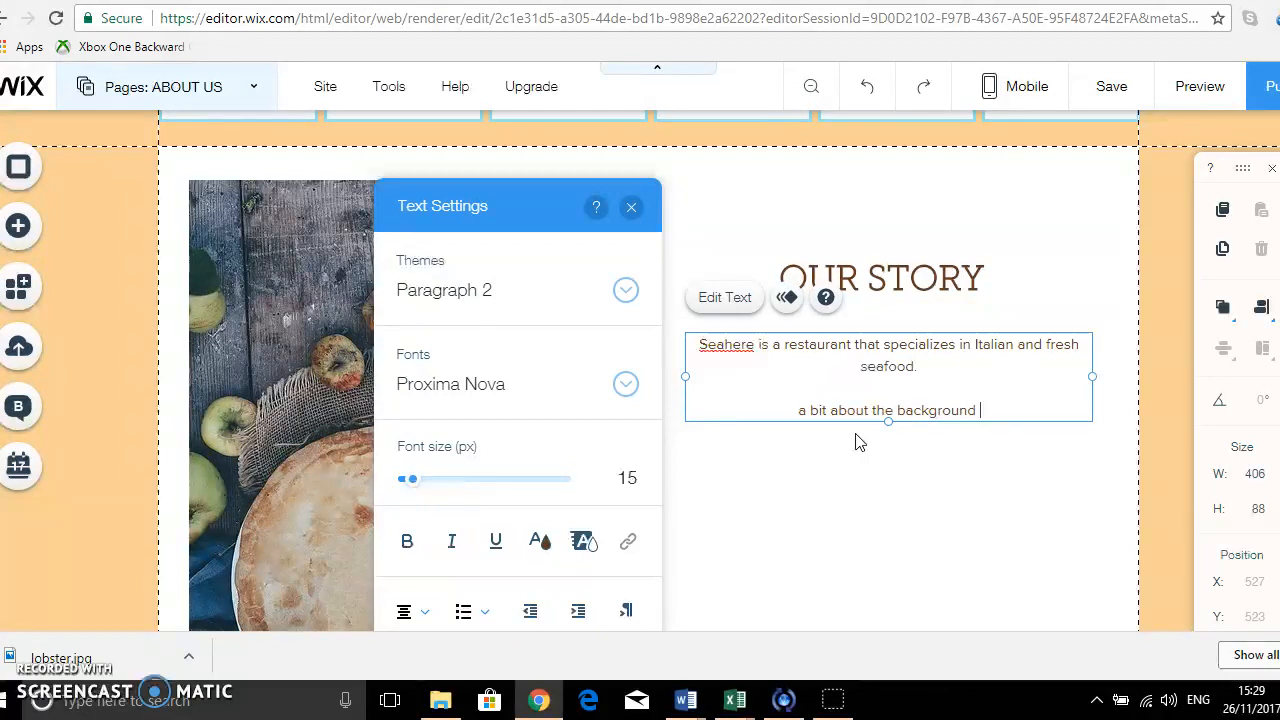
type("might go here")
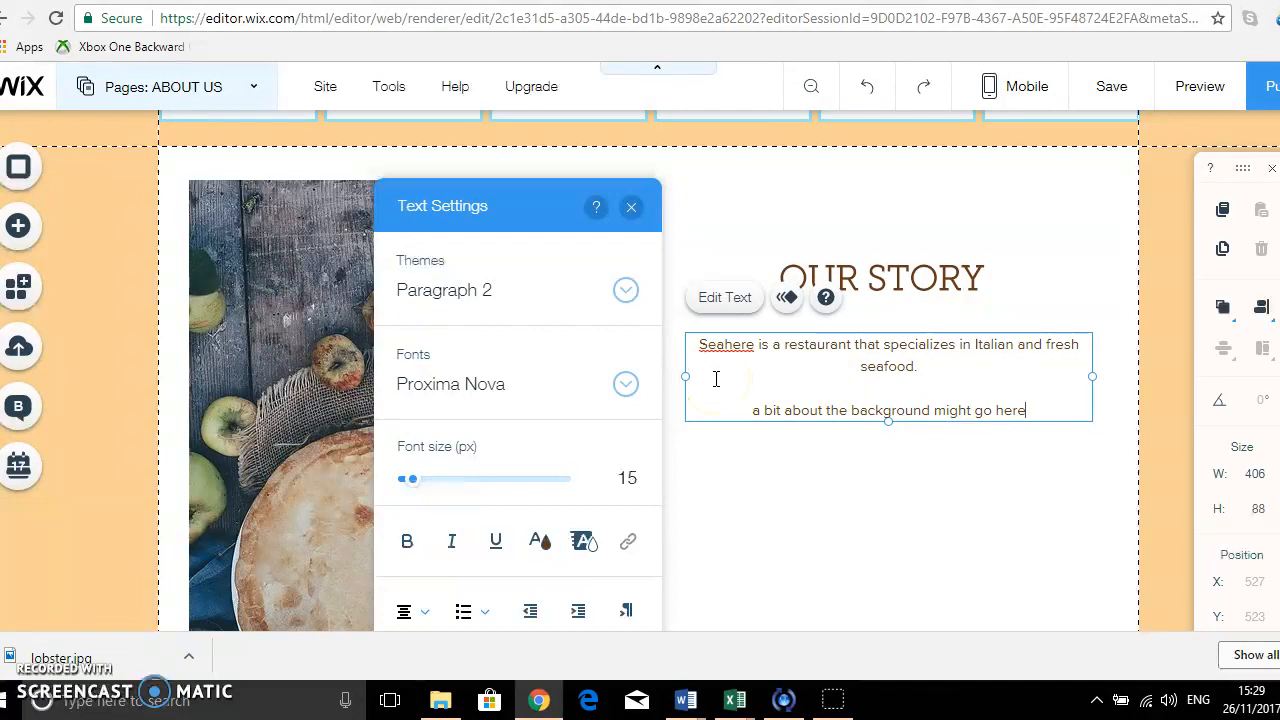
scroll(822, 518, "down", 2)
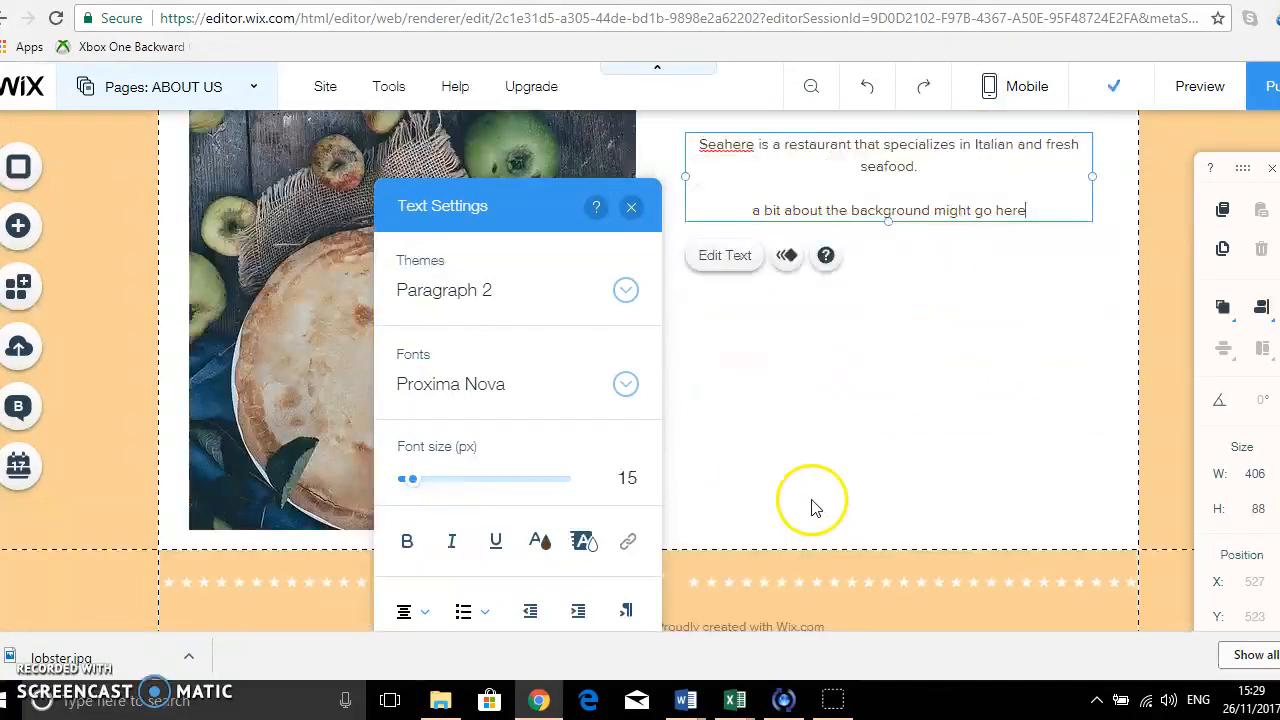
Set the font of the line "a bit about the background might go here" to Raleway at 18 px.
scroll(850, 435, "up", 2)
left_click_drag(1043, 408, 751, 404)
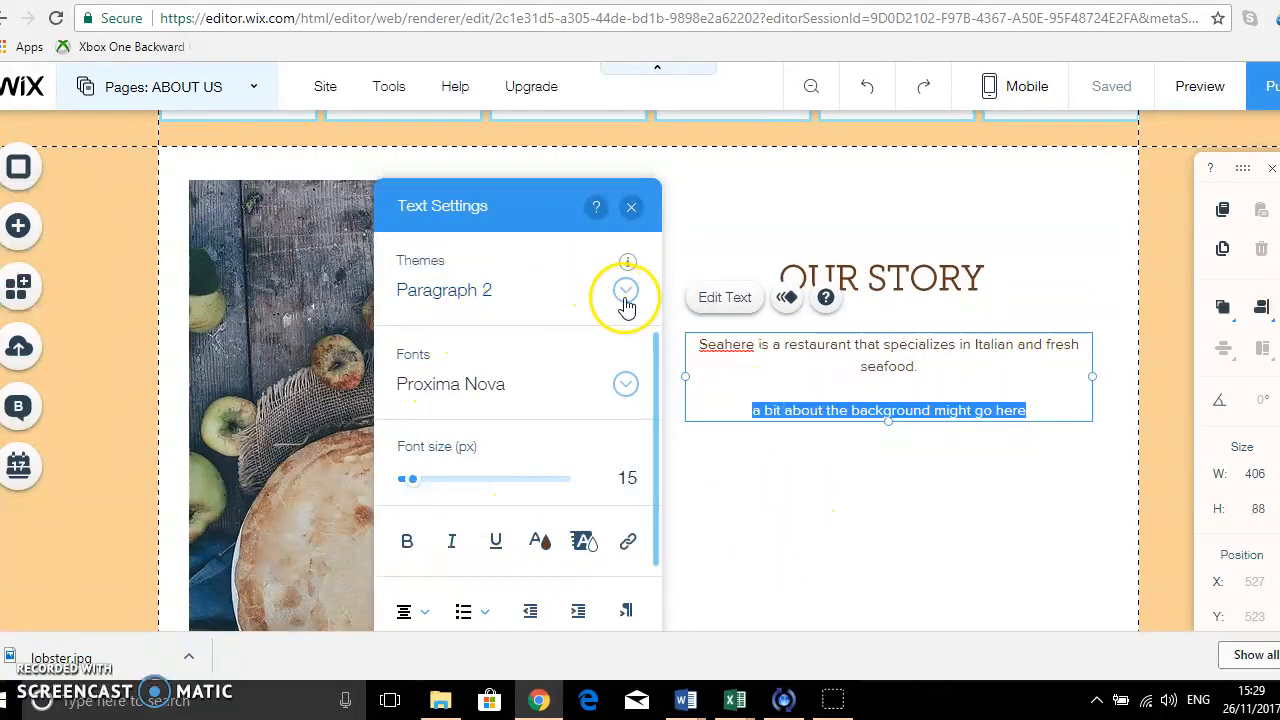
left_click(625, 386)
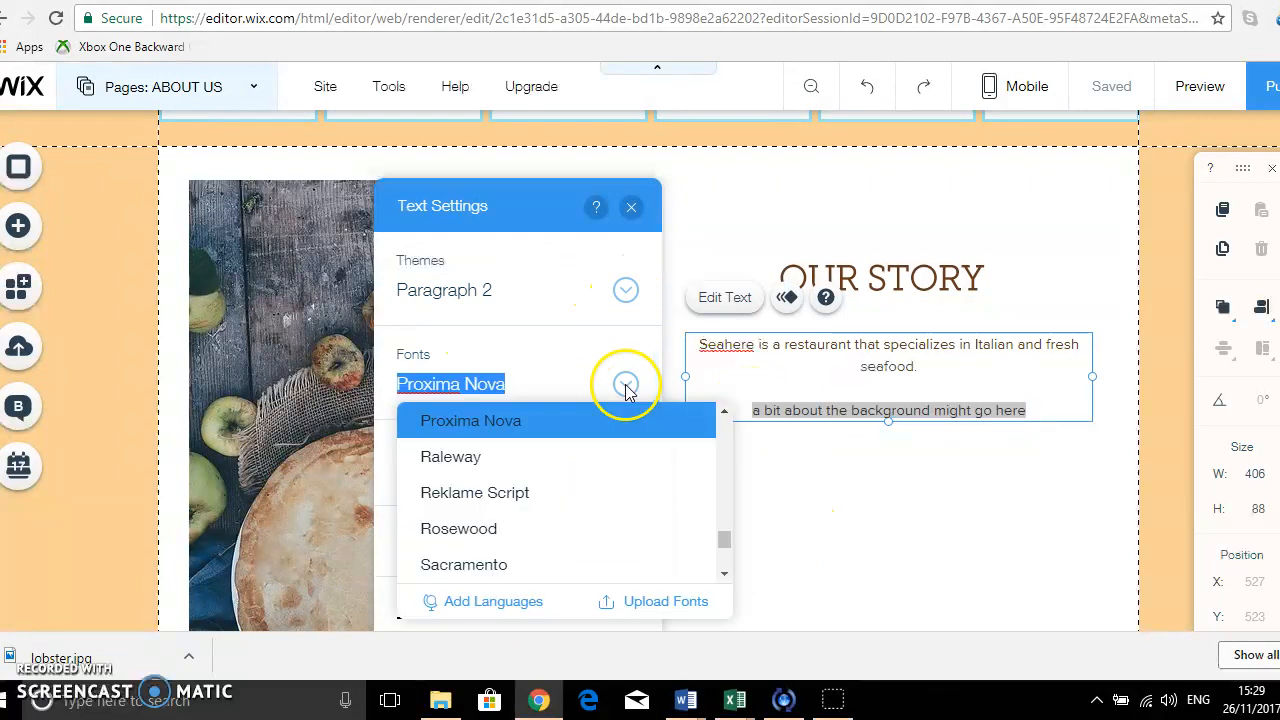
left_click(487, 462)
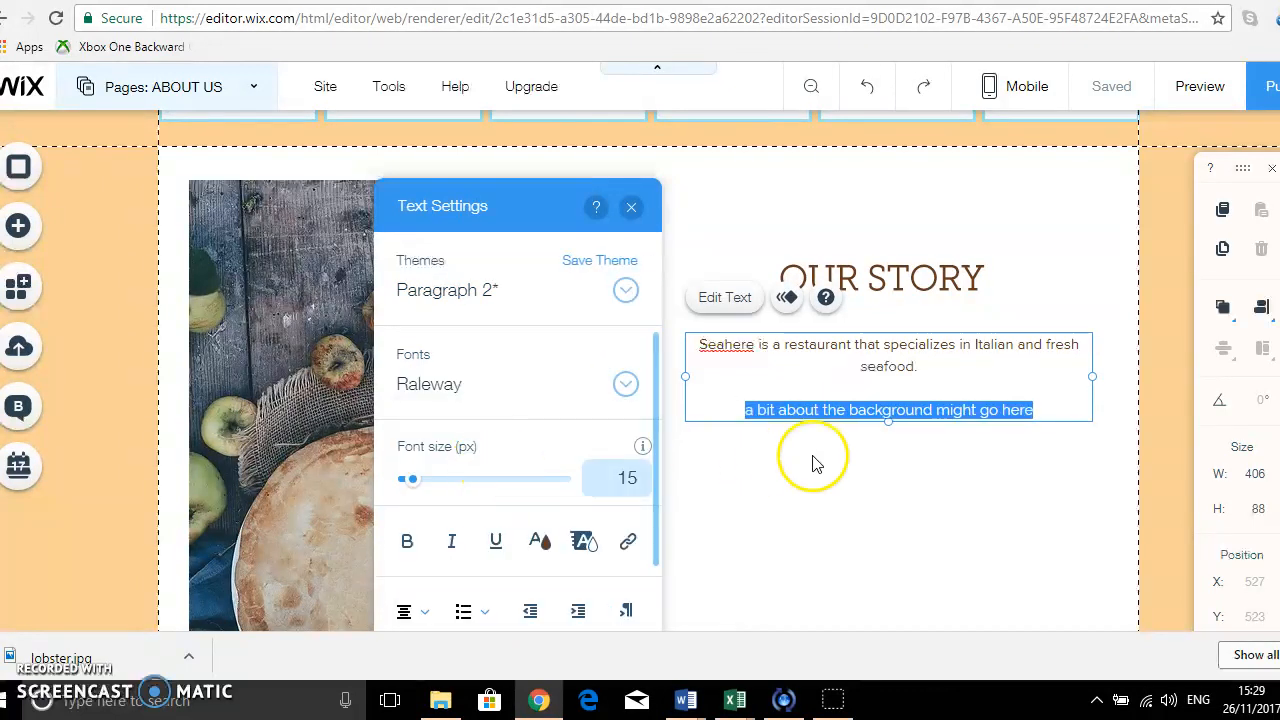
left_click(468, 482)
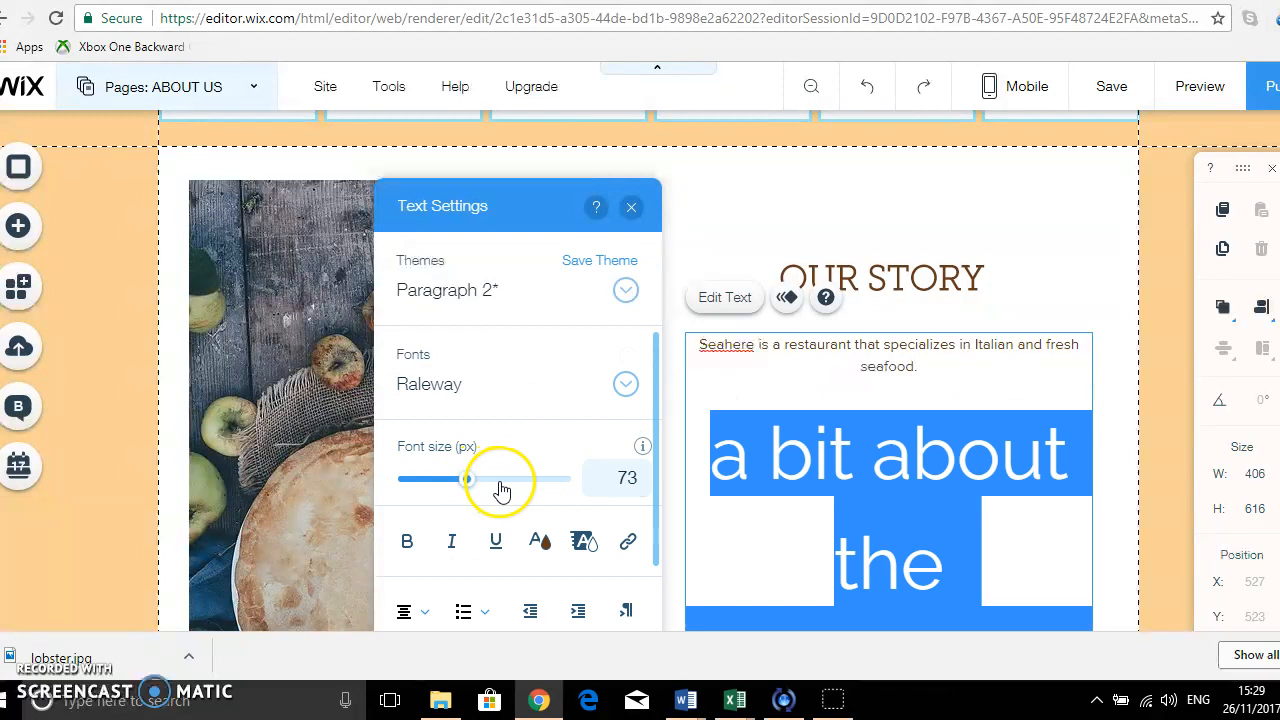
left_click(410, 482)
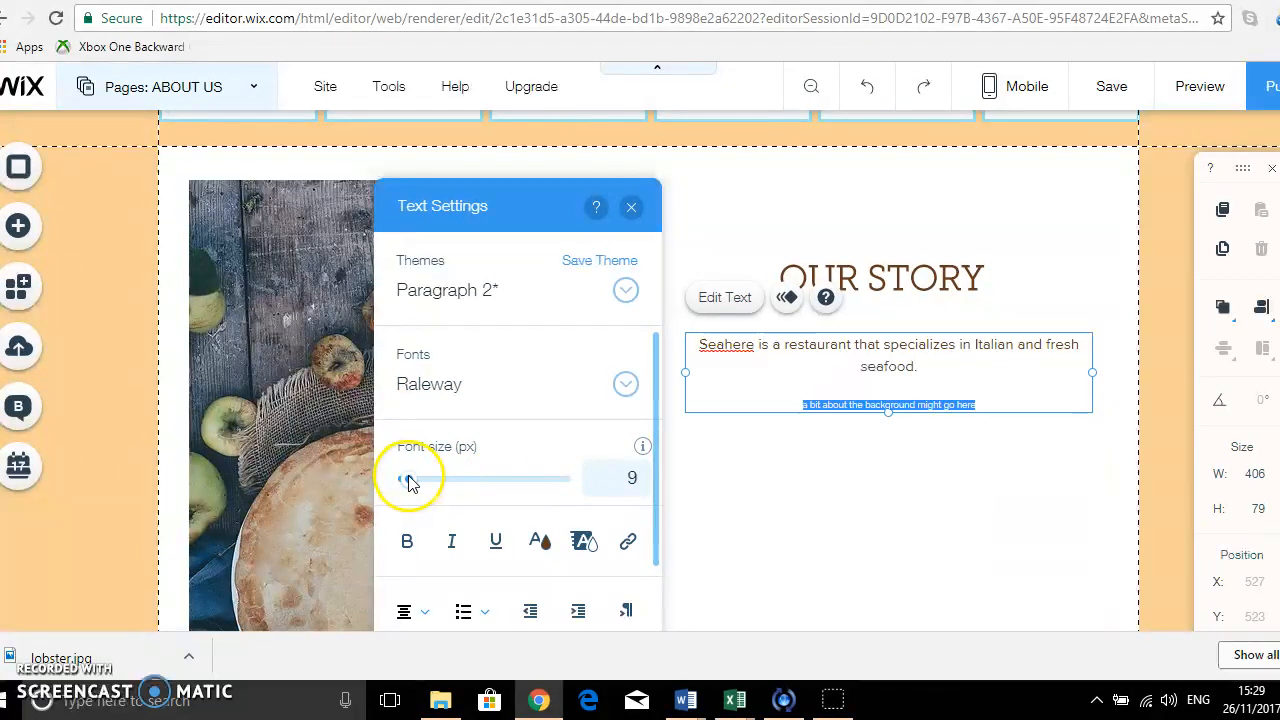
left_click(418, 480)
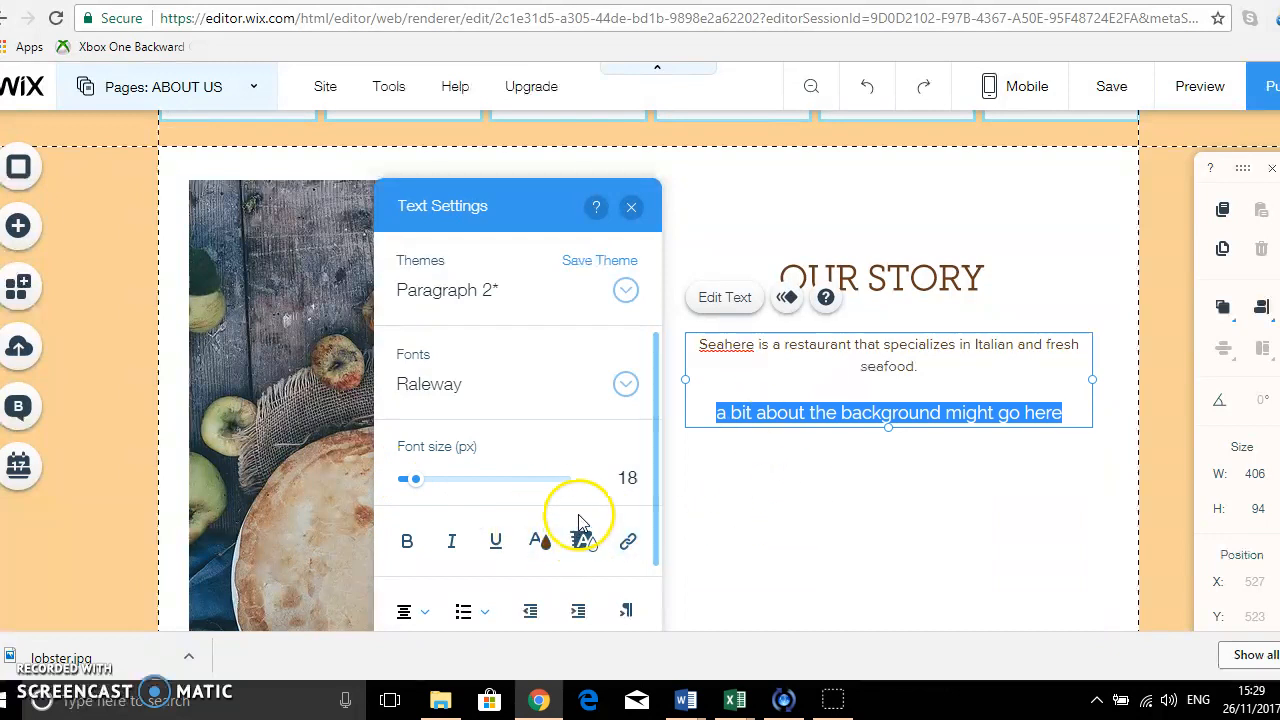
Colour the selected background line under Our Story green, using the site colour #4C8F54.
scroll(578, 522, "down", 1)
left_click(536, 442)
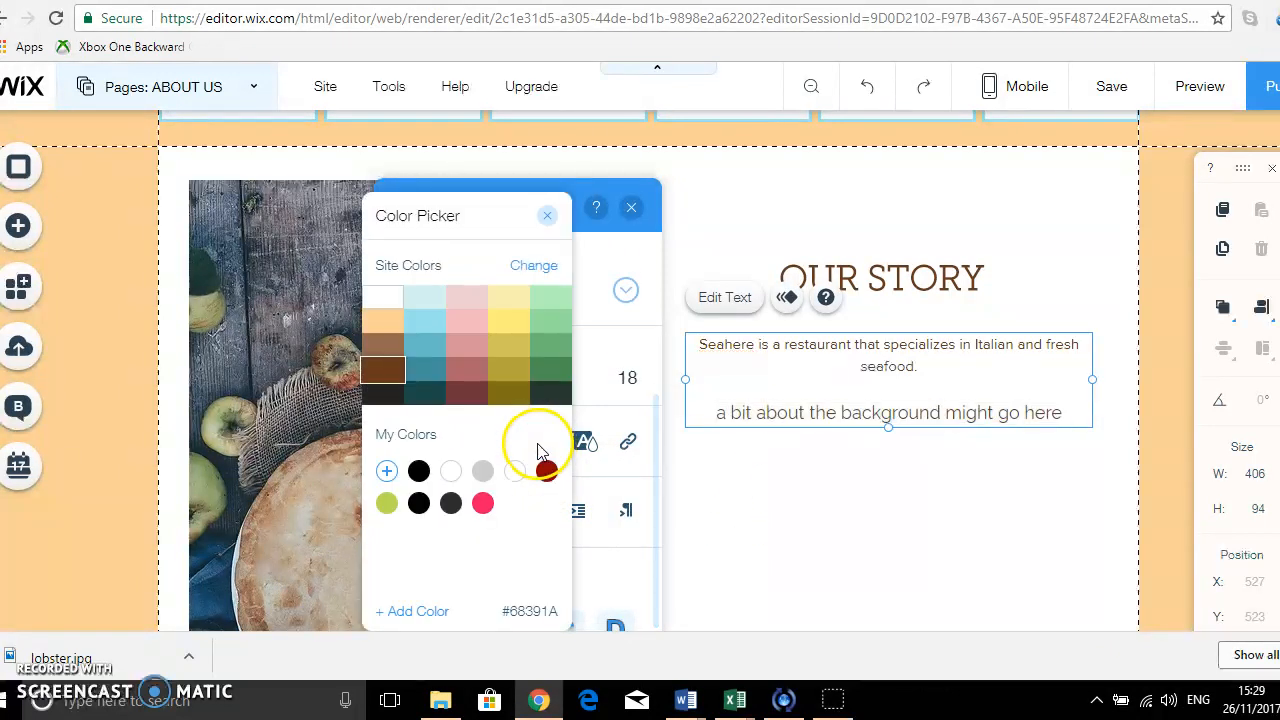
left_click(557, 372)
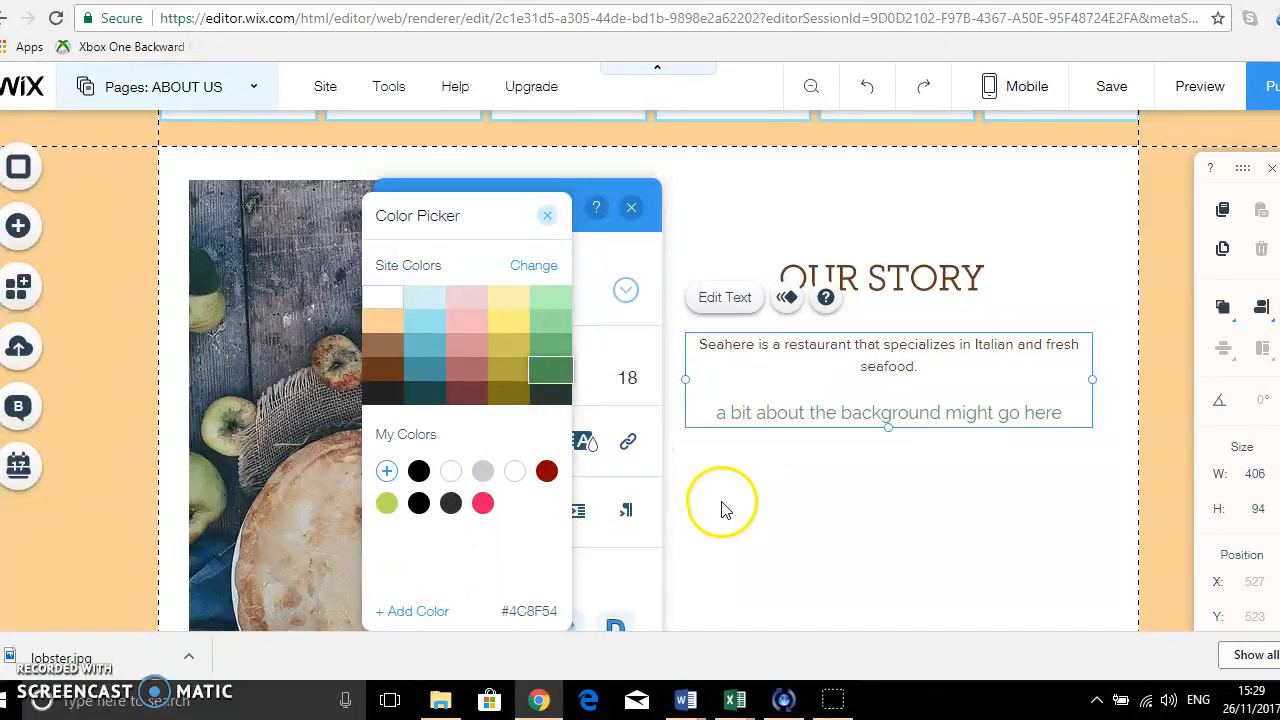
left_click(547, 215)
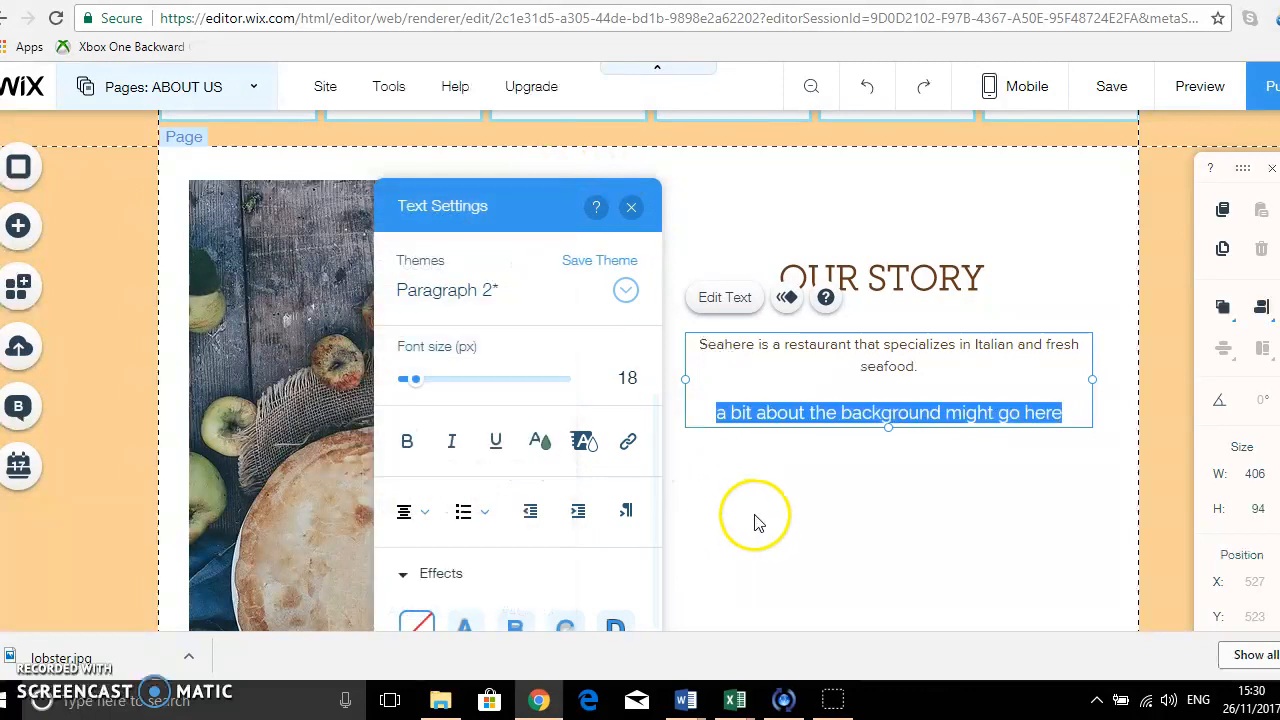
Try text effects G, H and I on the background line, reset the effect to none and close the text settings.
scroll(755, 520, "down", 2)
scroll(618, 534, "up", 1)
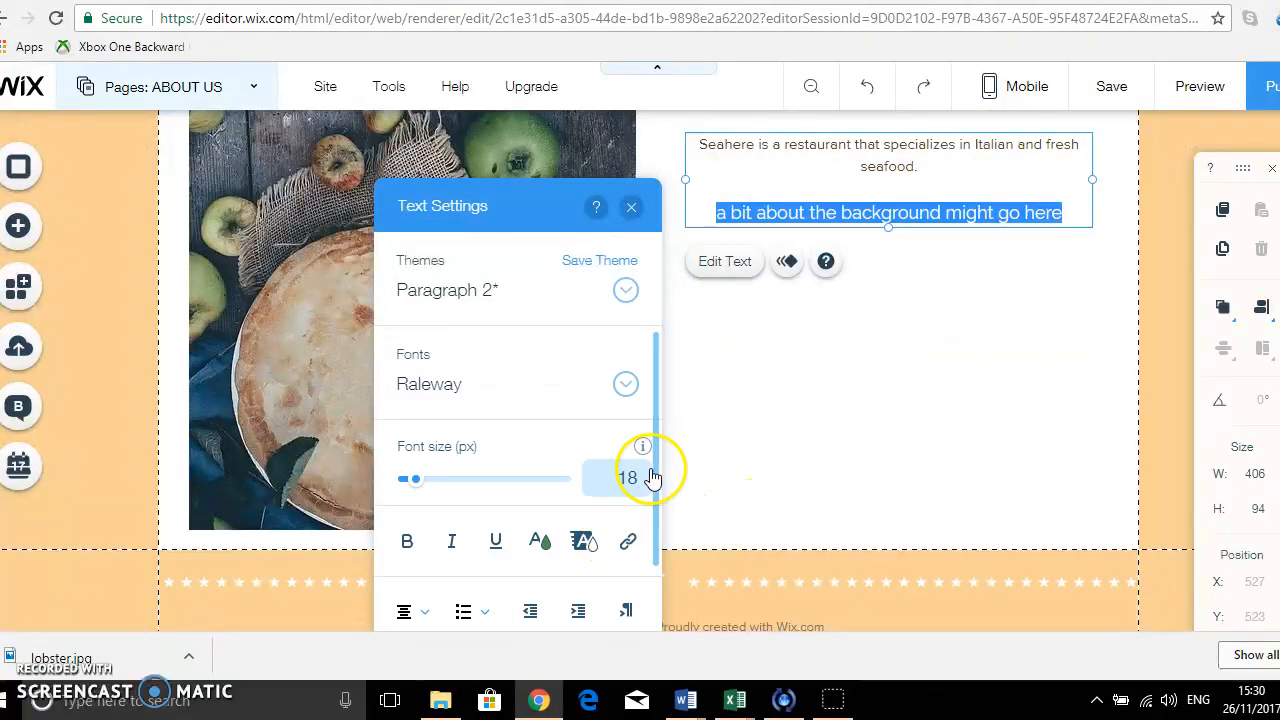
left_click_drag(654, 471, 646, 604)
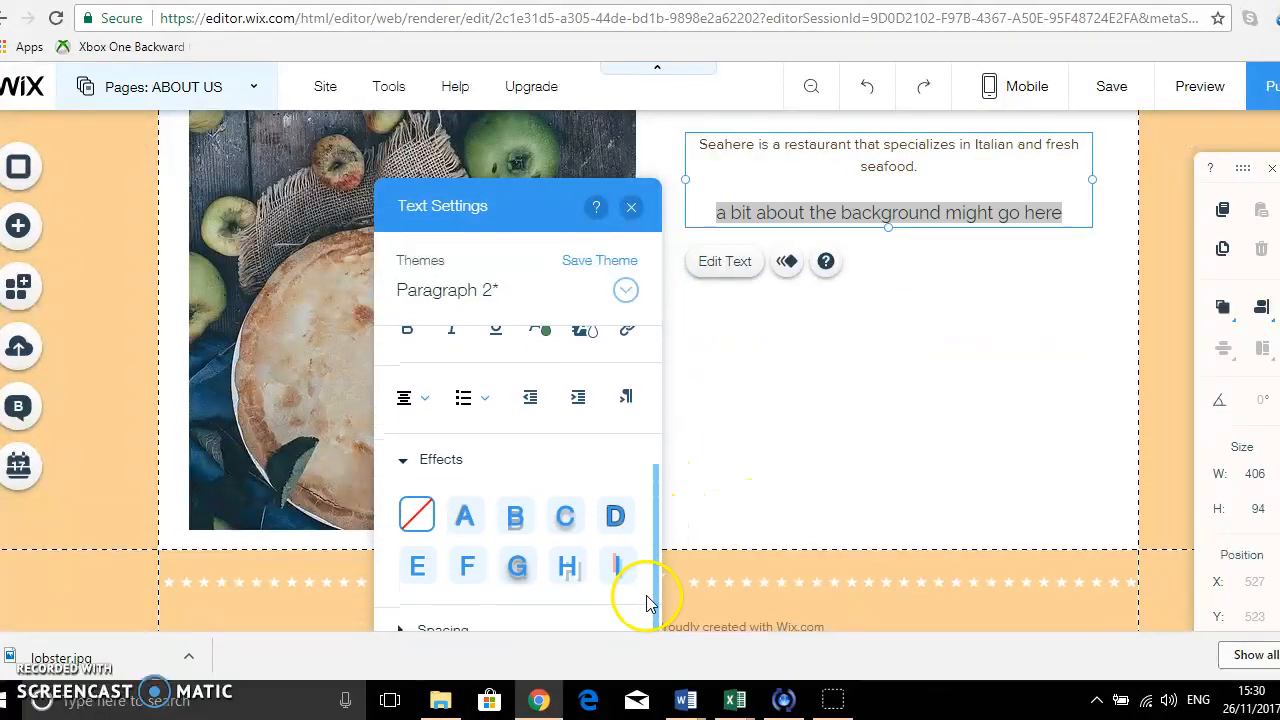
left_click(518, 568)
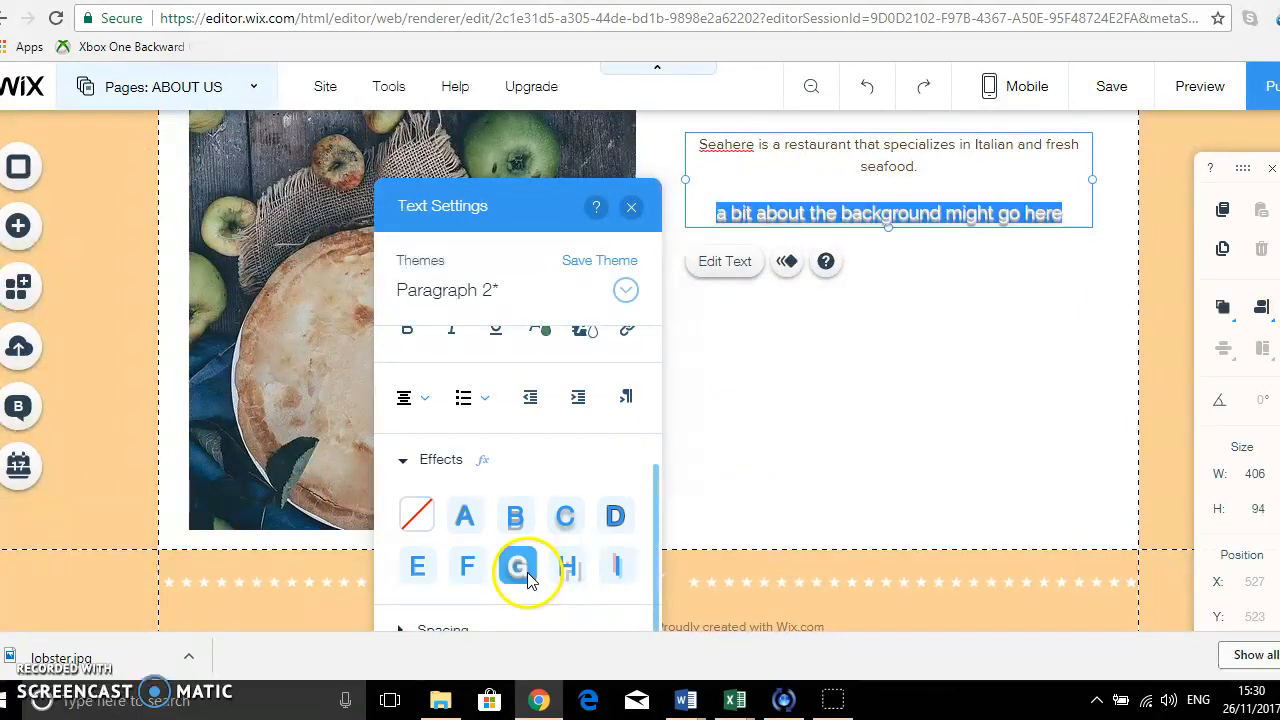
left_click(571, 567)
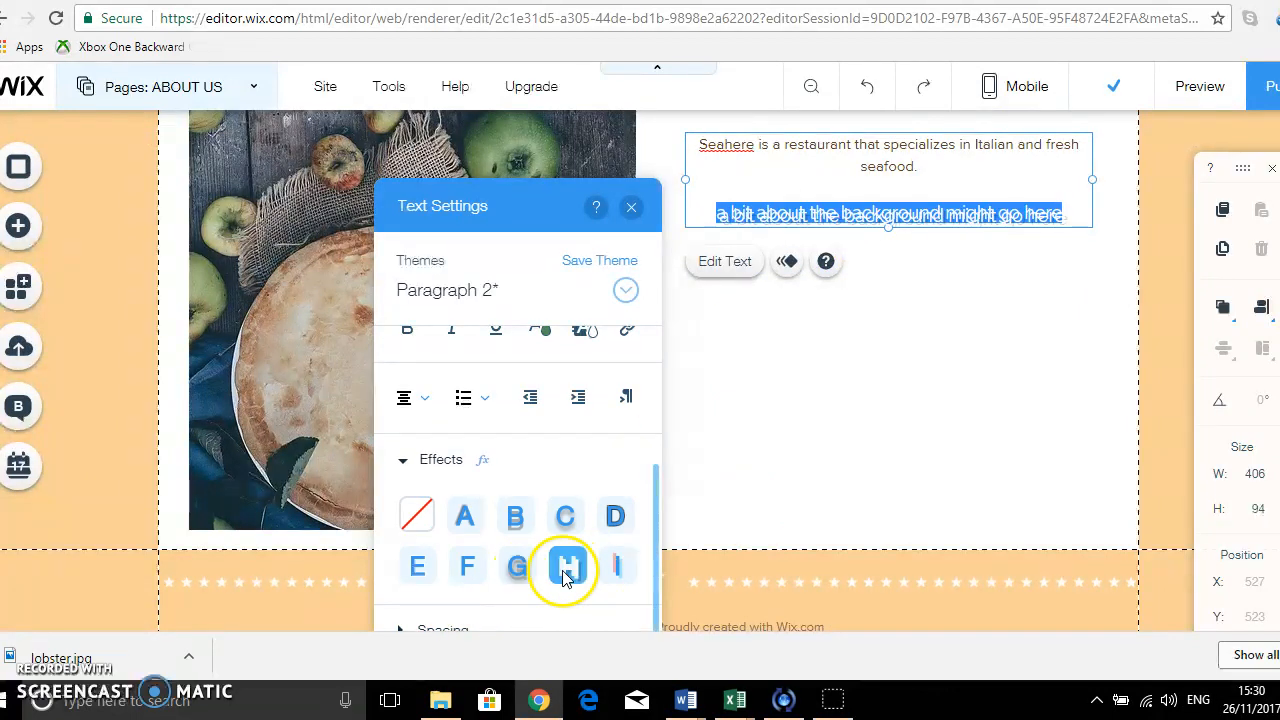
left_click(617, 567)
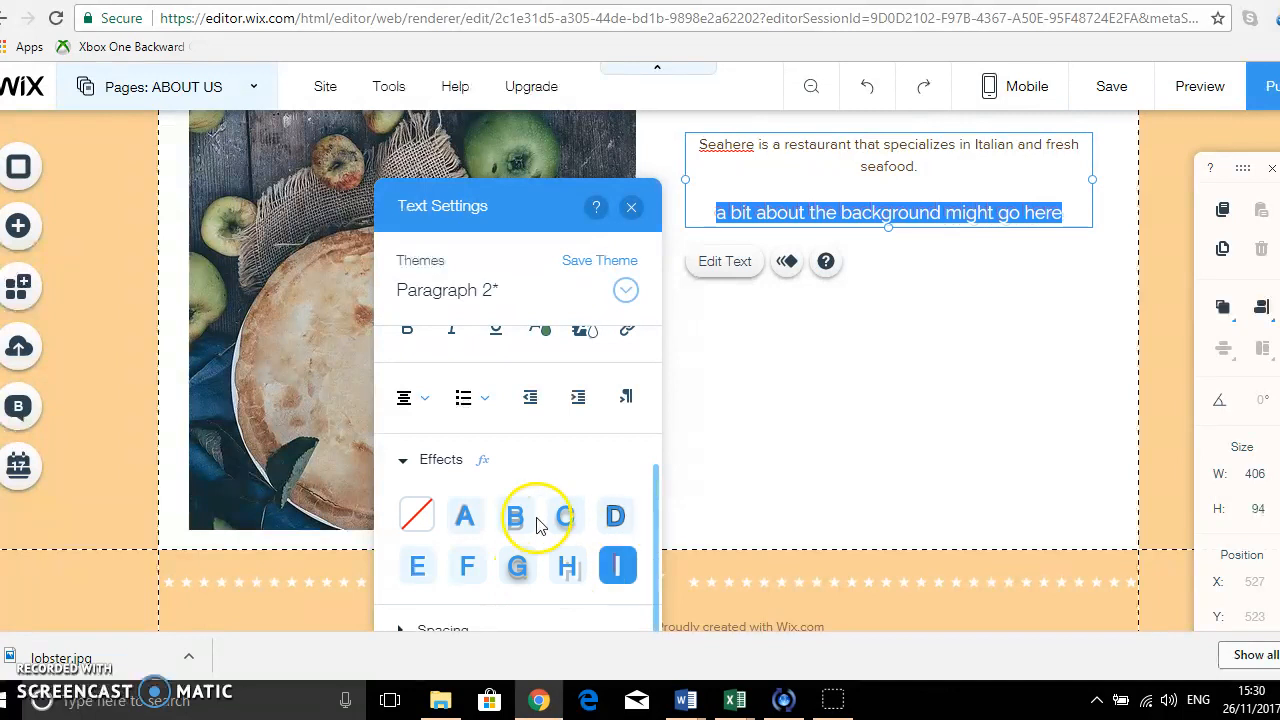
left_click(418, 516)
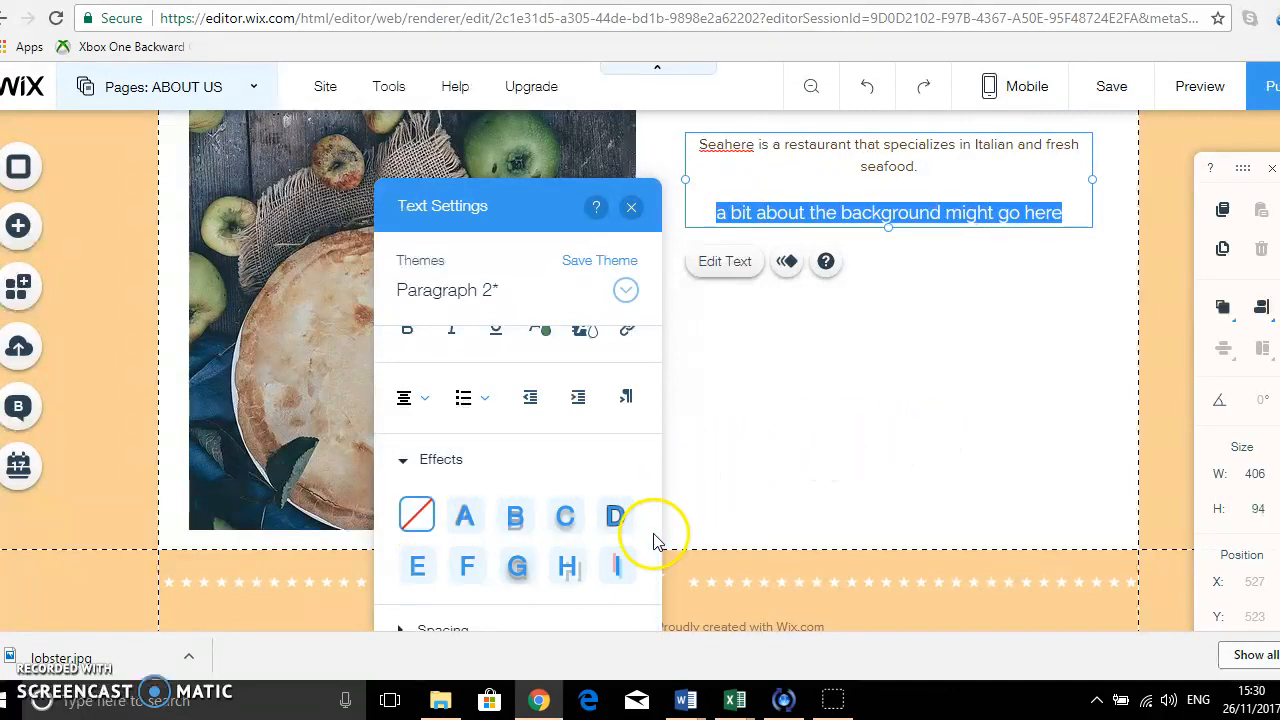
left_click_drag(655, 540, 657, 578)
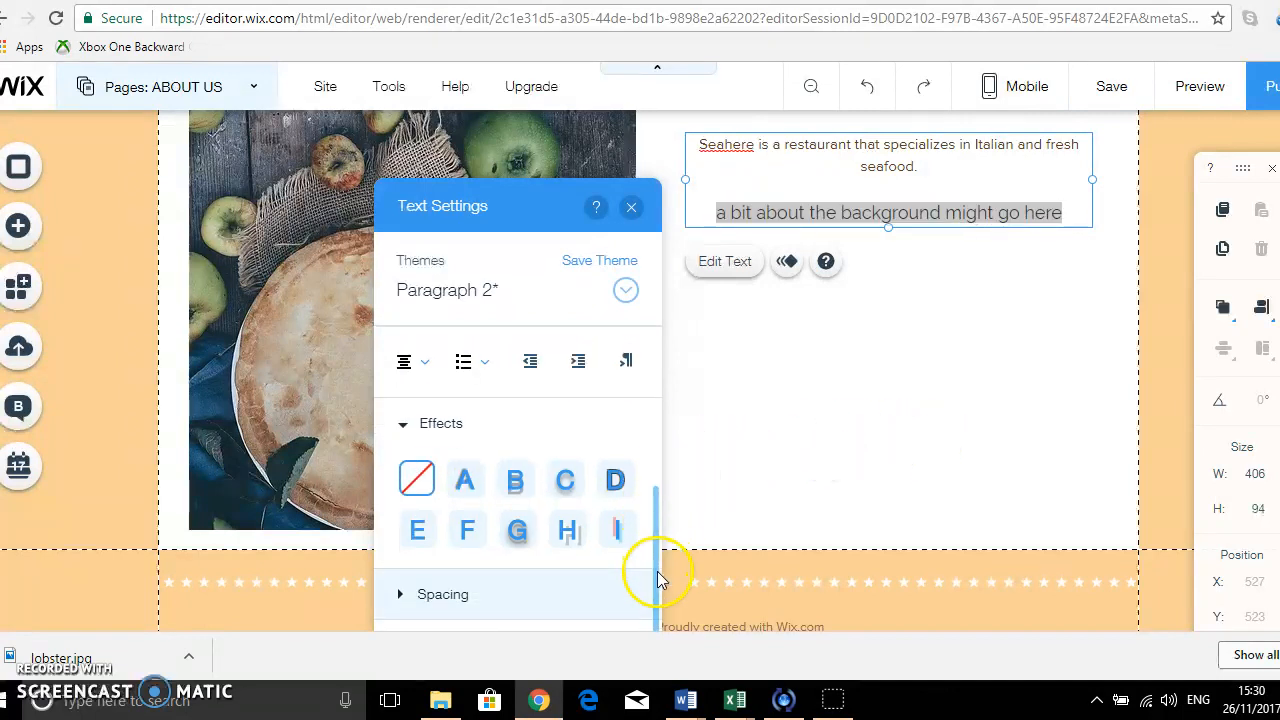
left_click(632, 208)
Switch from the About Us page to the MENU page and close the list of pages.
scroll(810, 385, "up", 4)
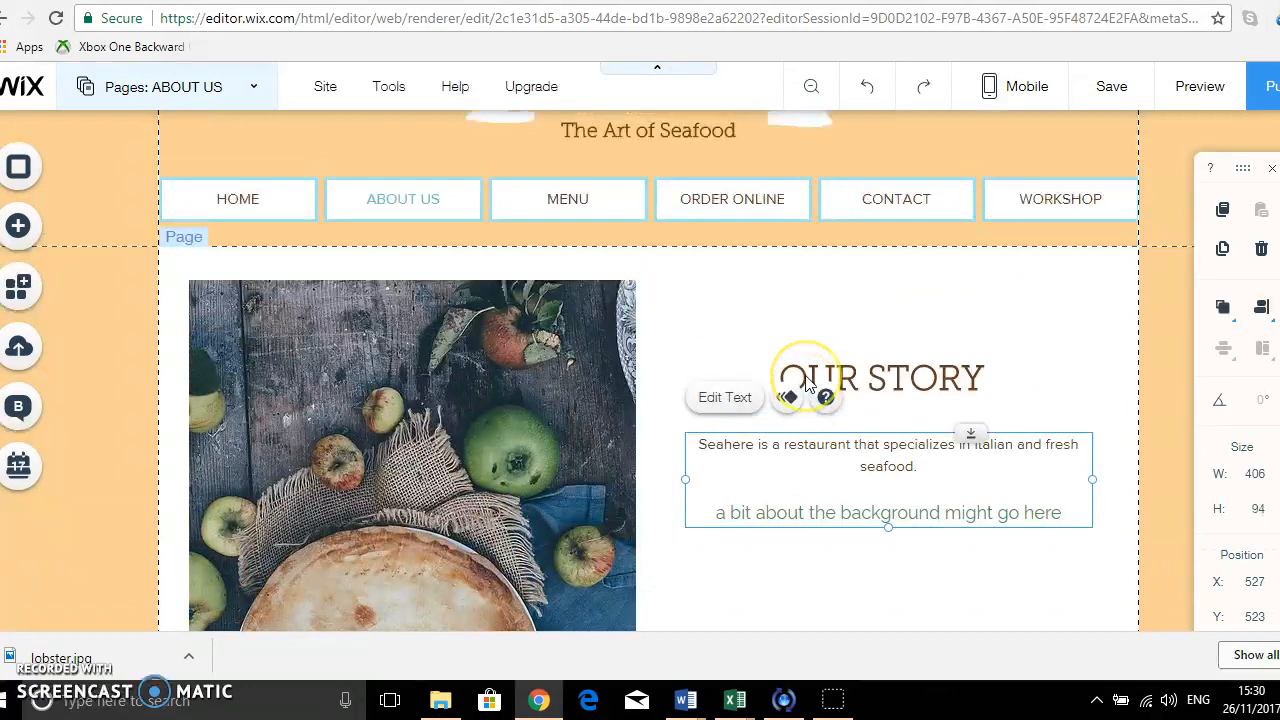
scroll(810, 385, "down", 1)
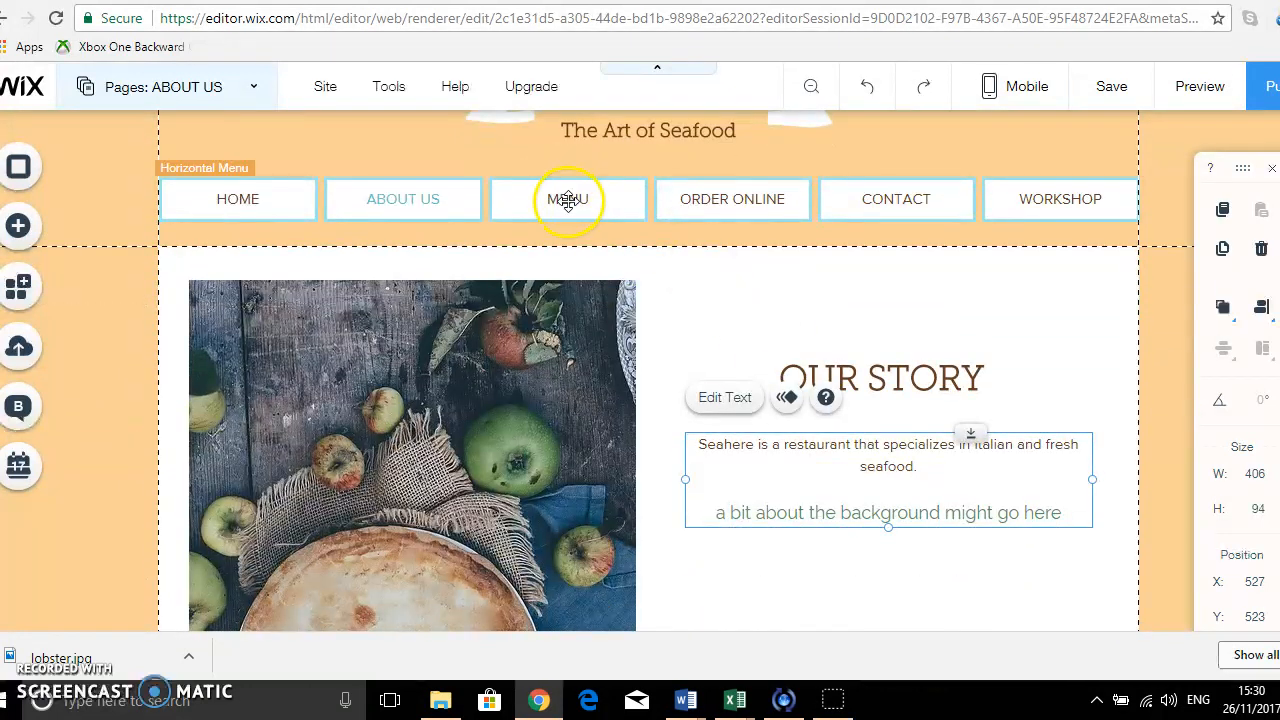
left_click(253, 93)
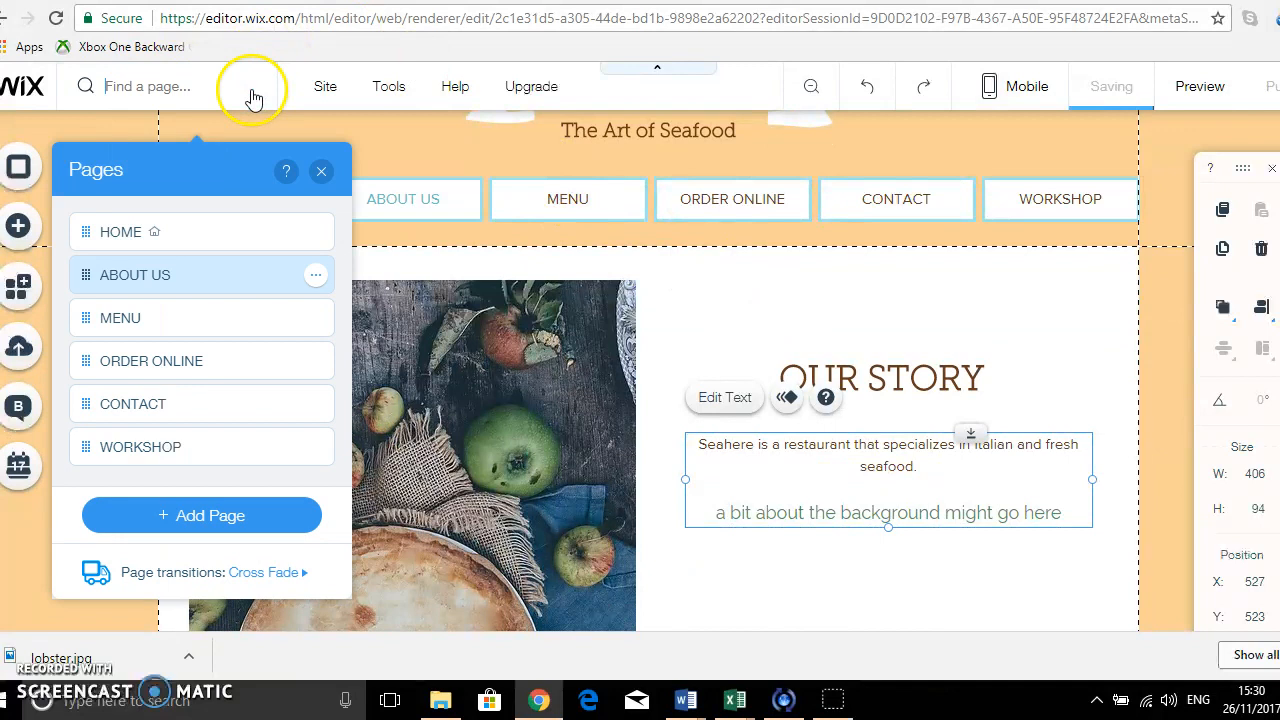
left_click(160, 318)
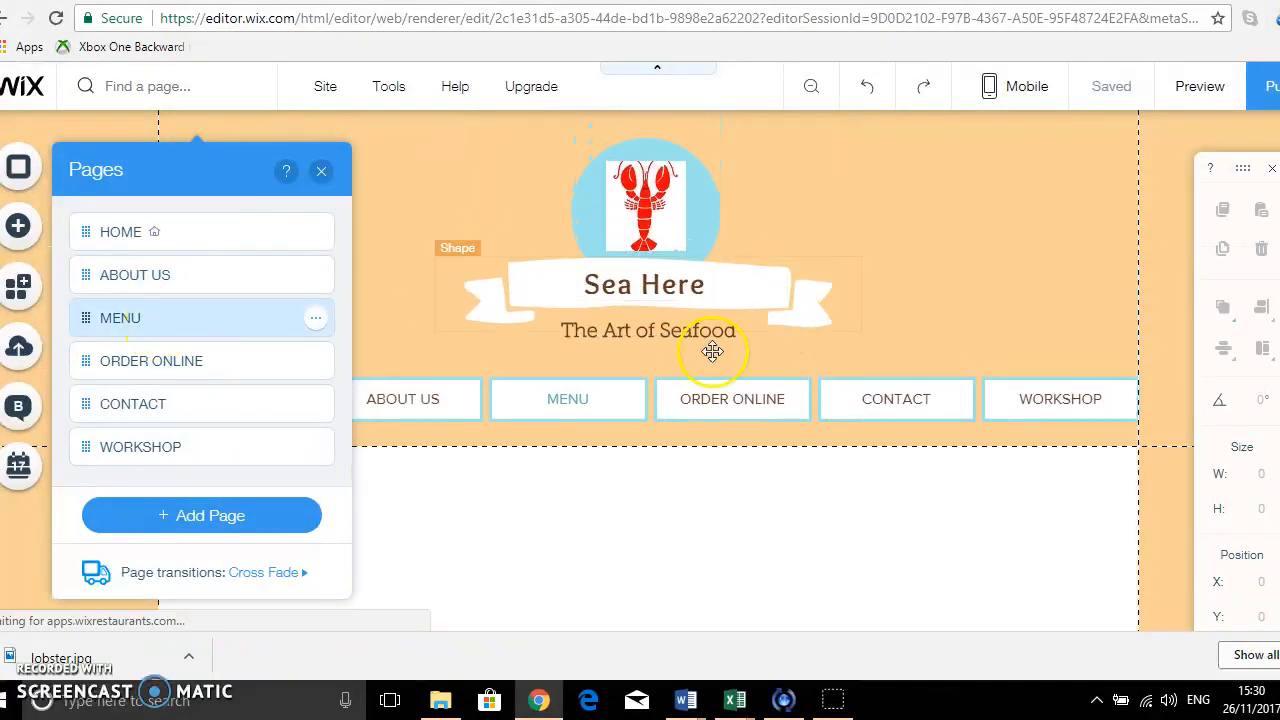
left_click(321, 171)
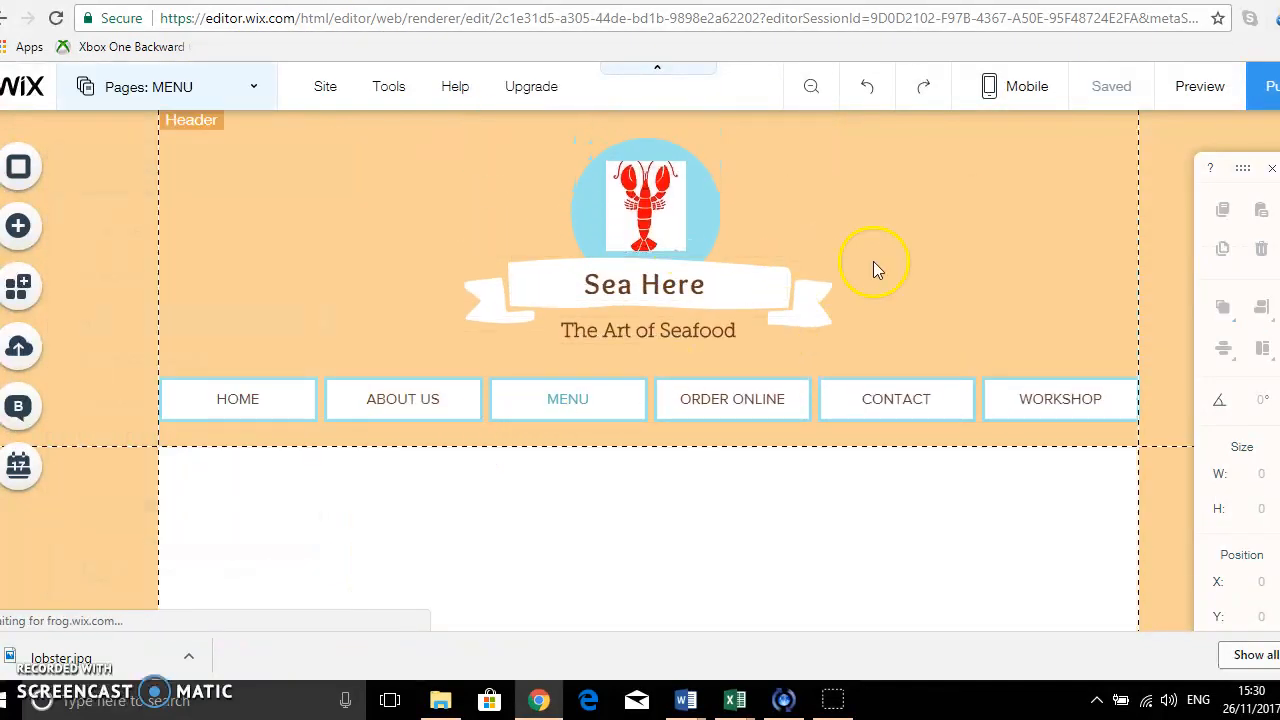
Open the Wix Restaurants menu editor for the Flavors menu on the MENU page.
scroll(874, 261, "down", 2)
scroll(874, 270, "down", 3)
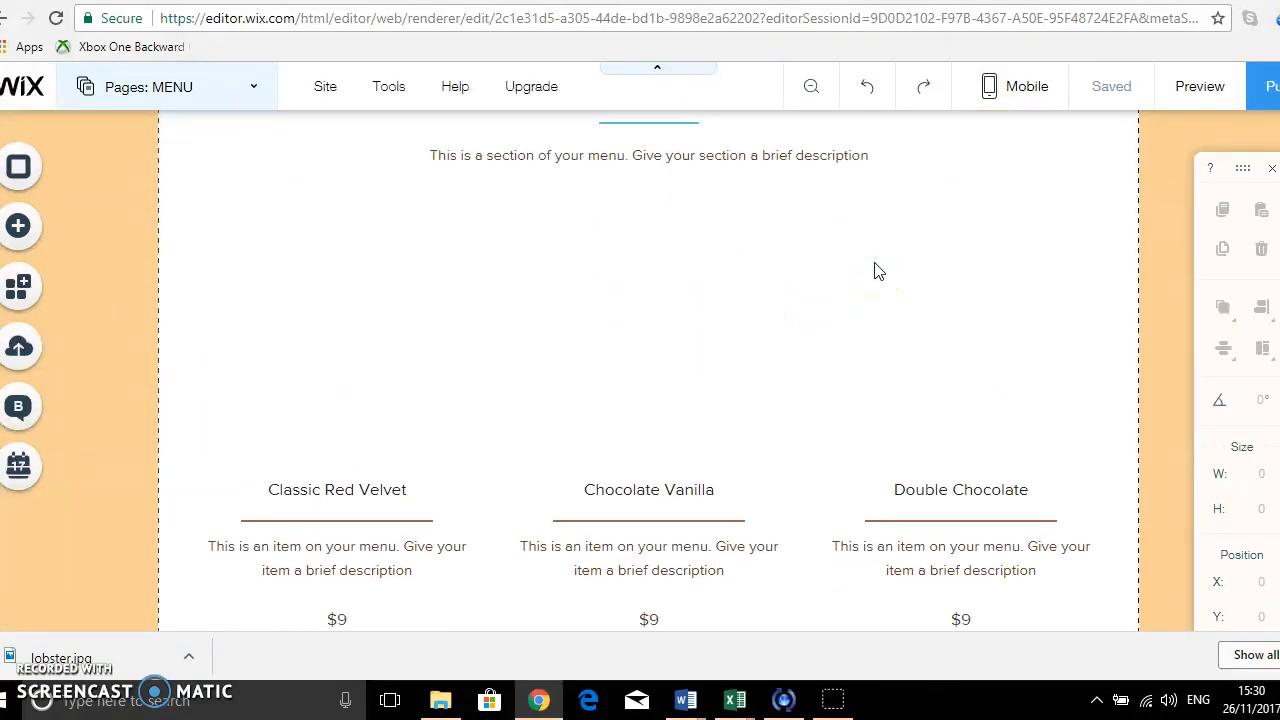
scroll(874, 271, "up", 2)
left_click(648, 262)
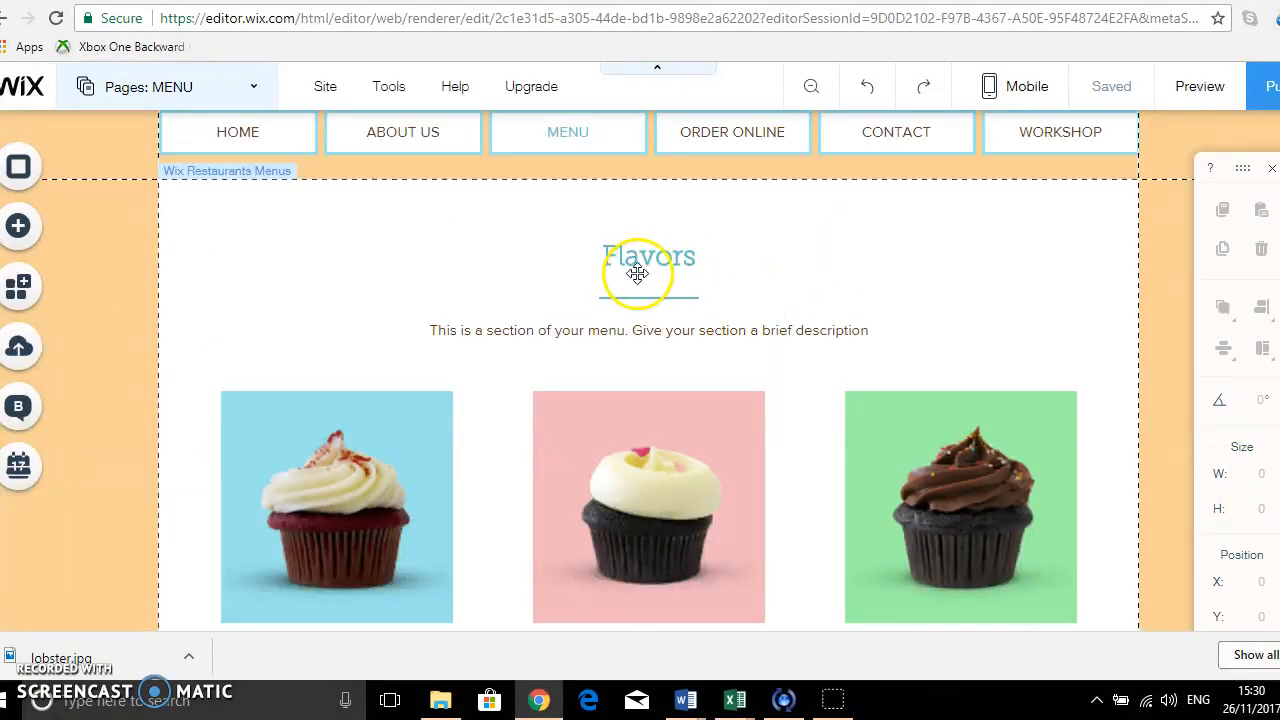
left_click(638, 235)
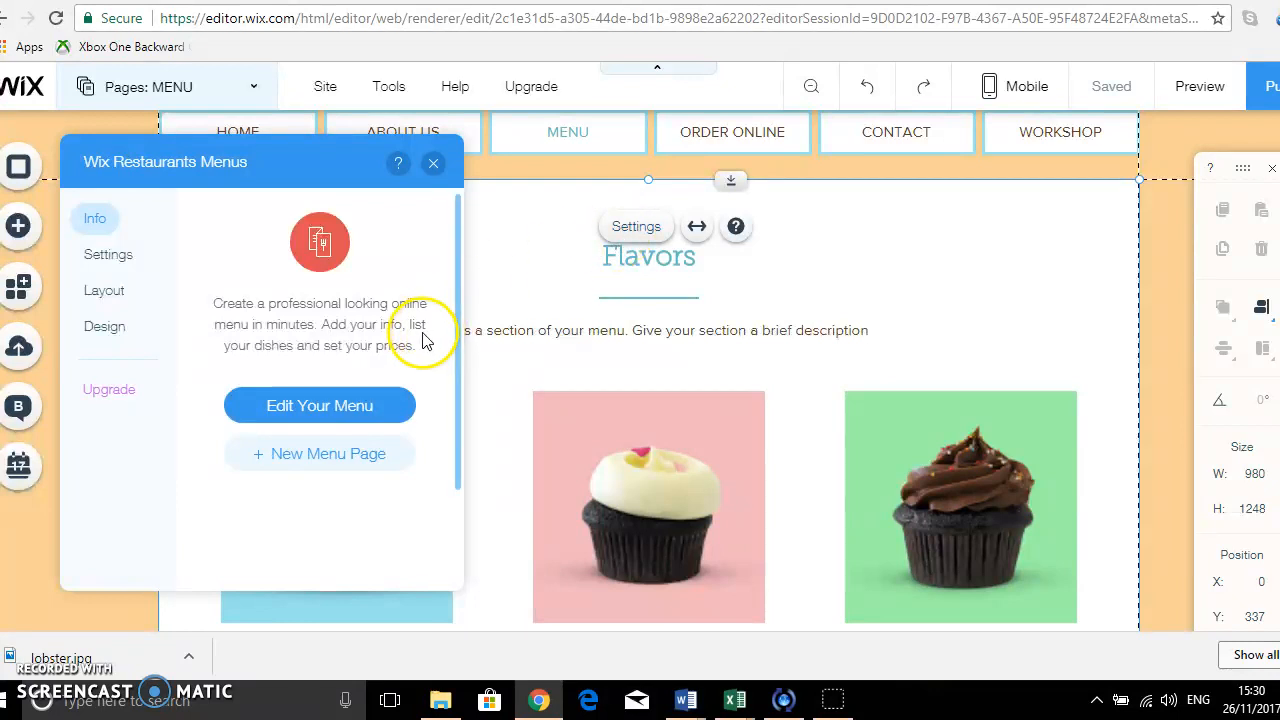
left_click(333, 409)
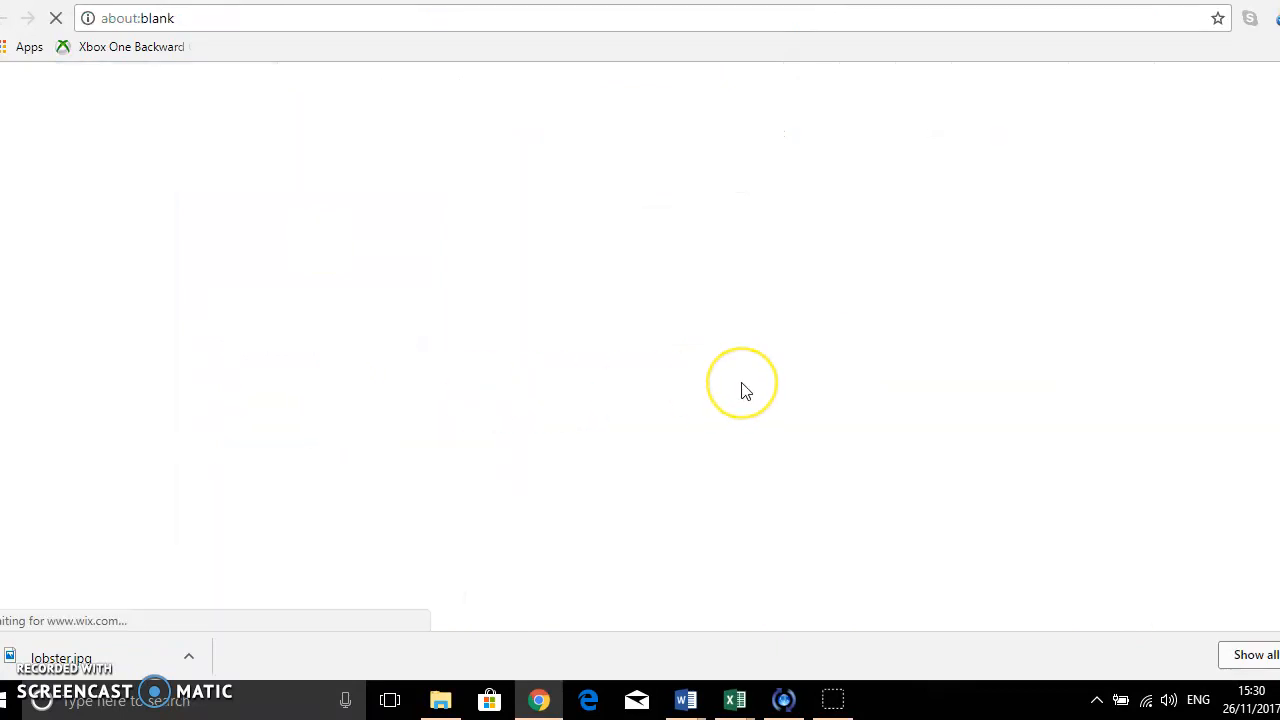
left_click(700, 190)
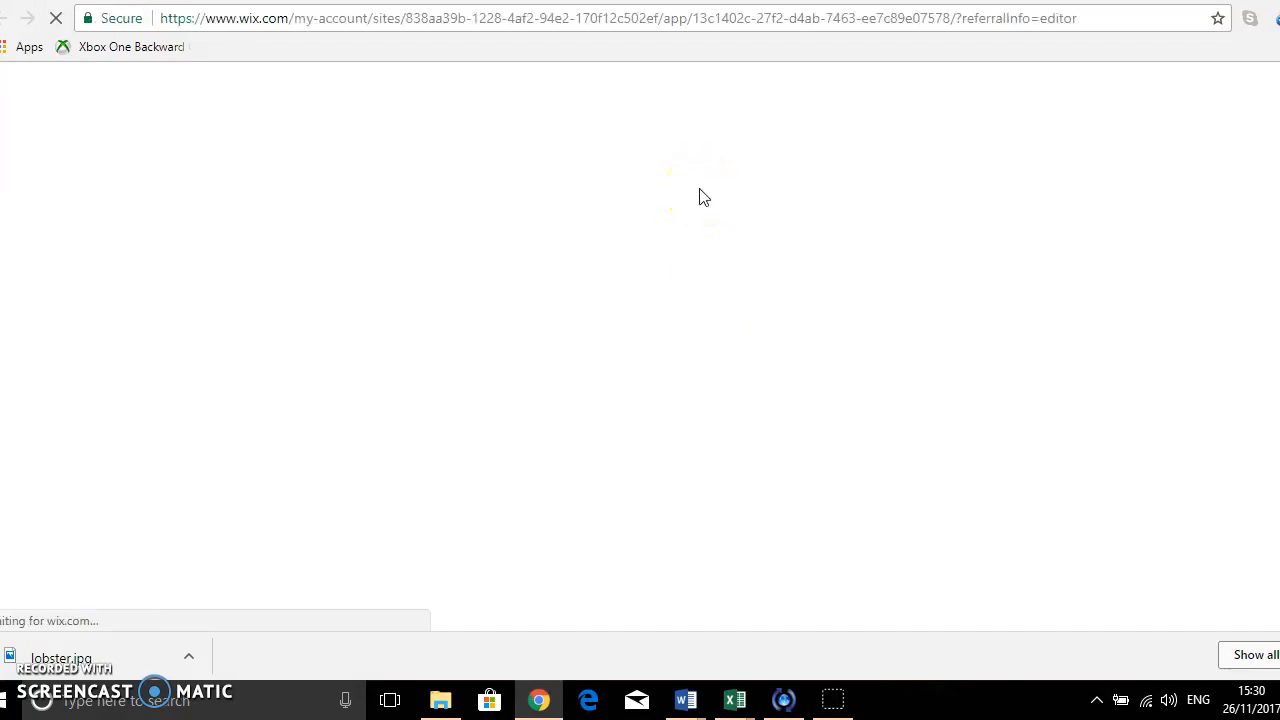
left_click(692, 185)
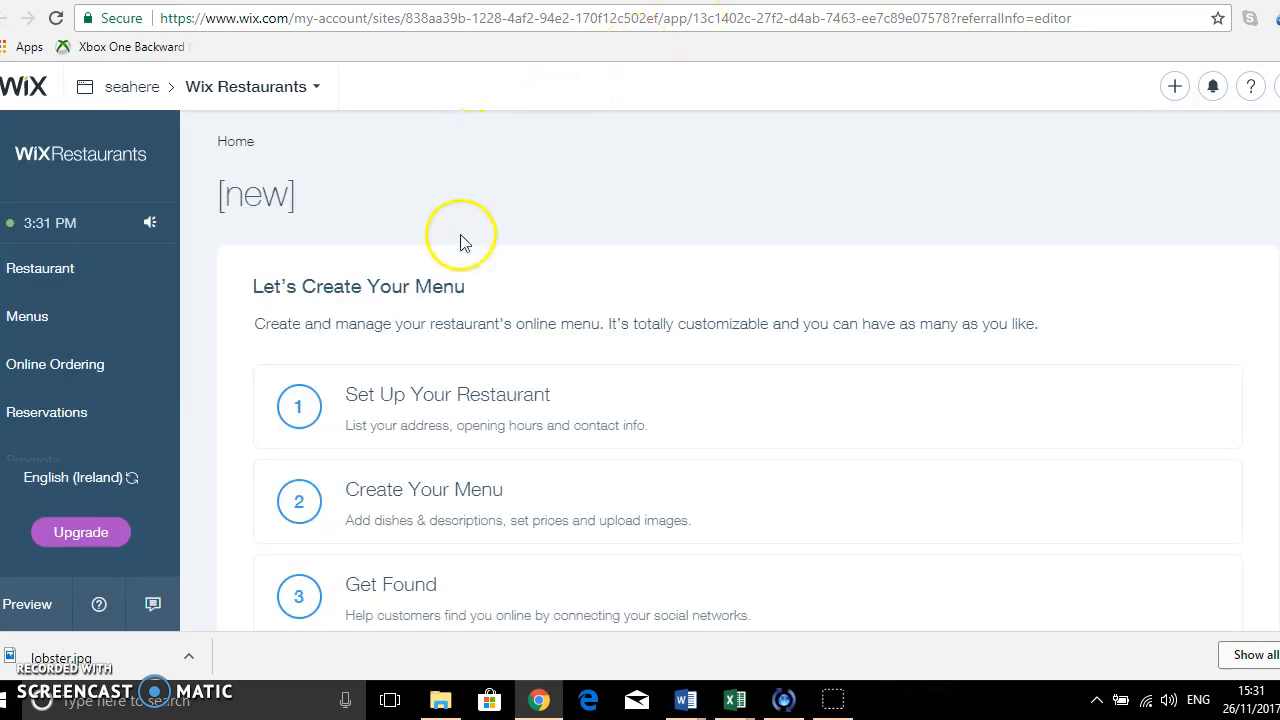
Start the Set Up Your Restaurant process and enter "Seahere" as the restaurant name.
scroll(463, 242, "down", 1)
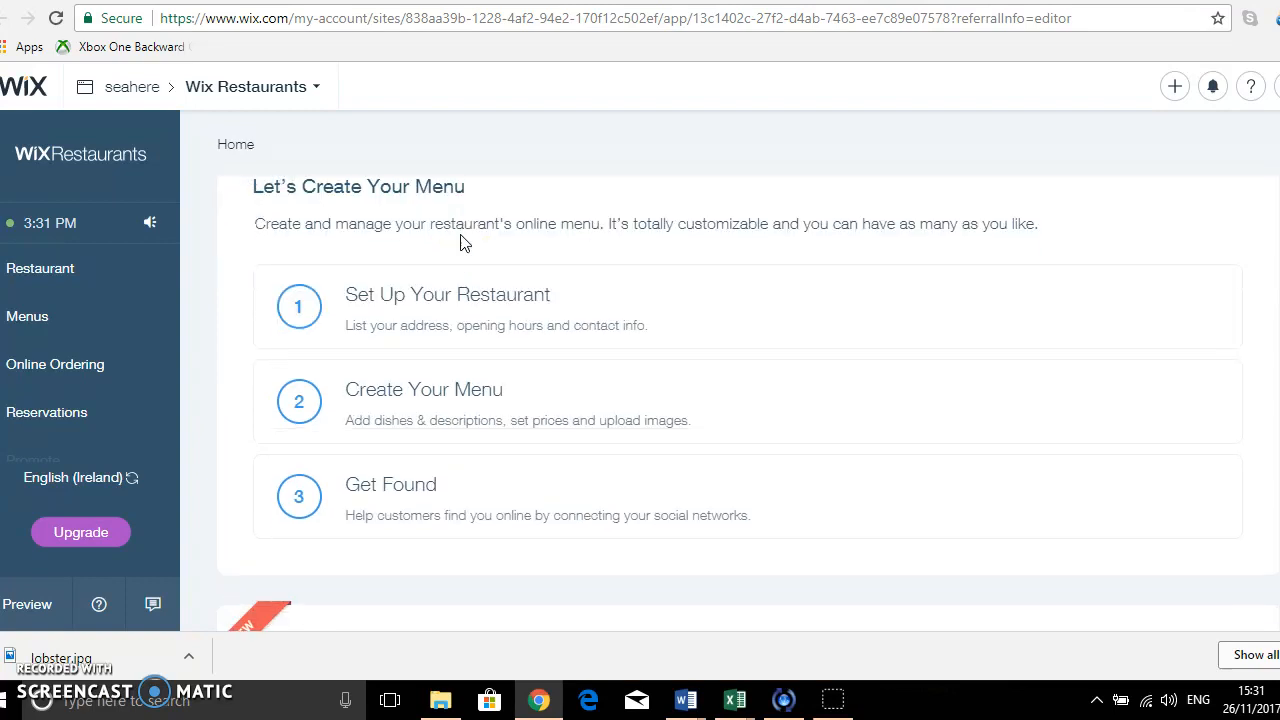
left_click(302, 313)
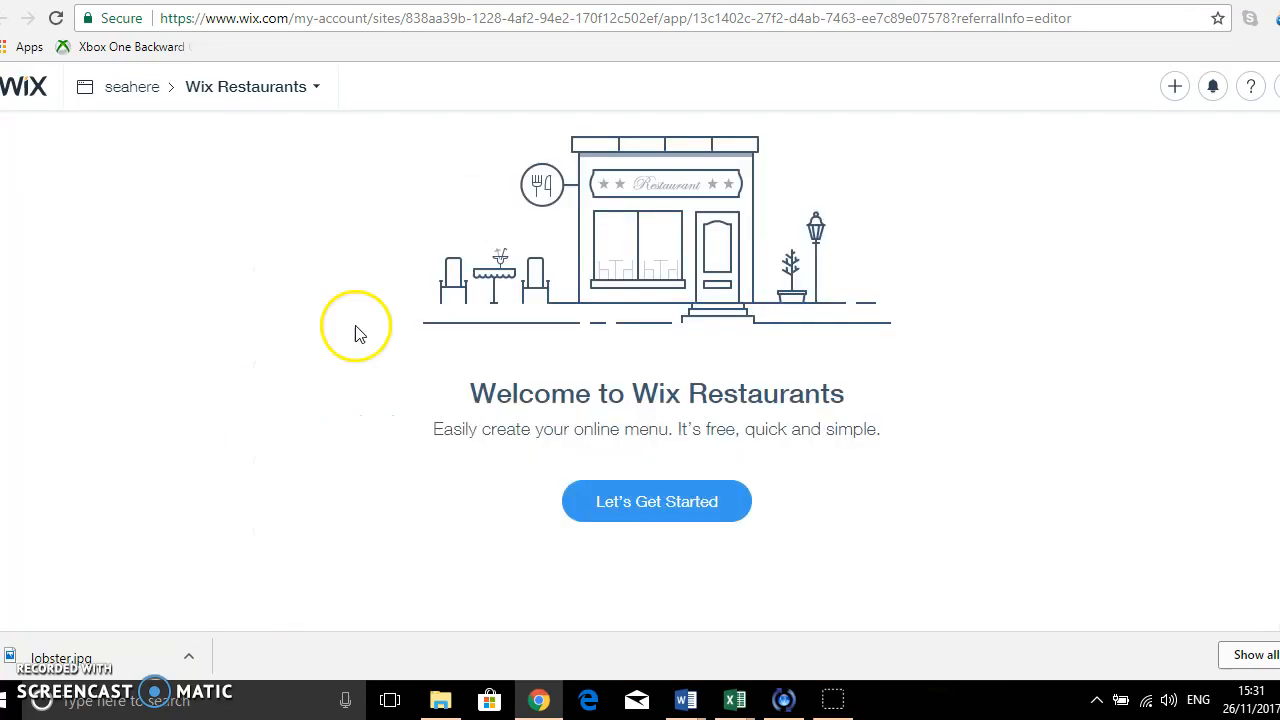
left_click(658, 507)
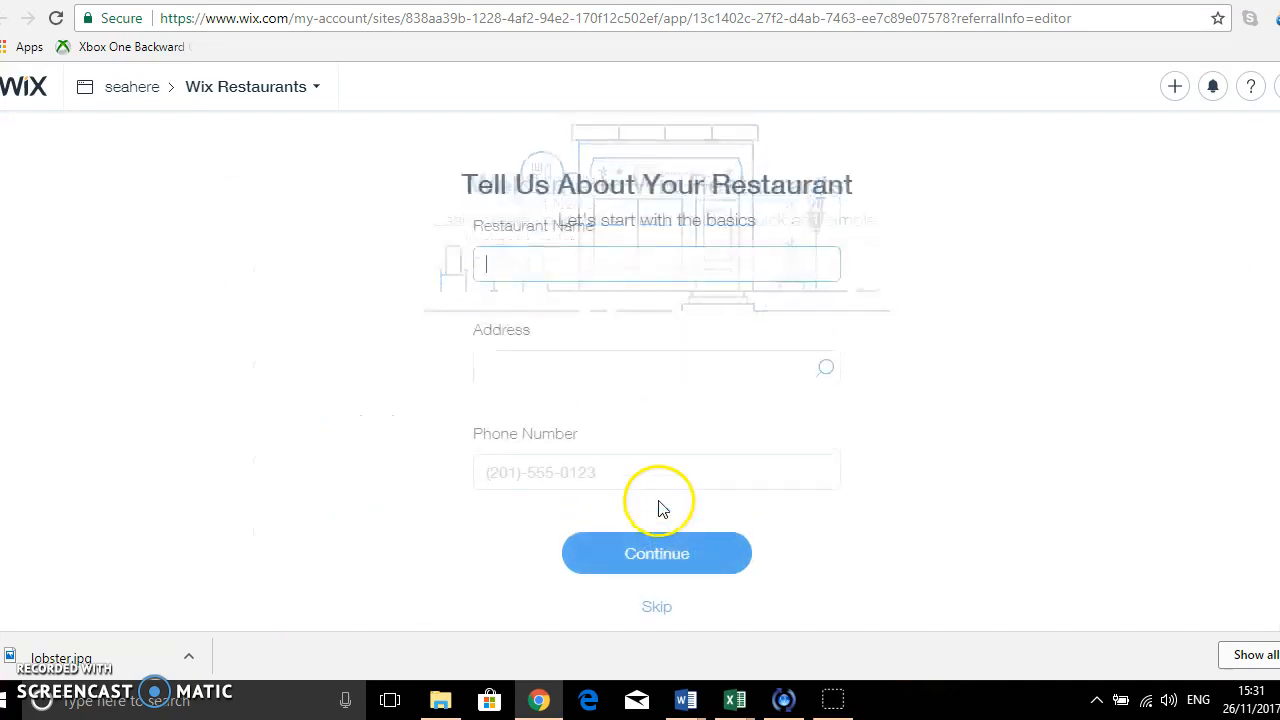
type("Seahere")
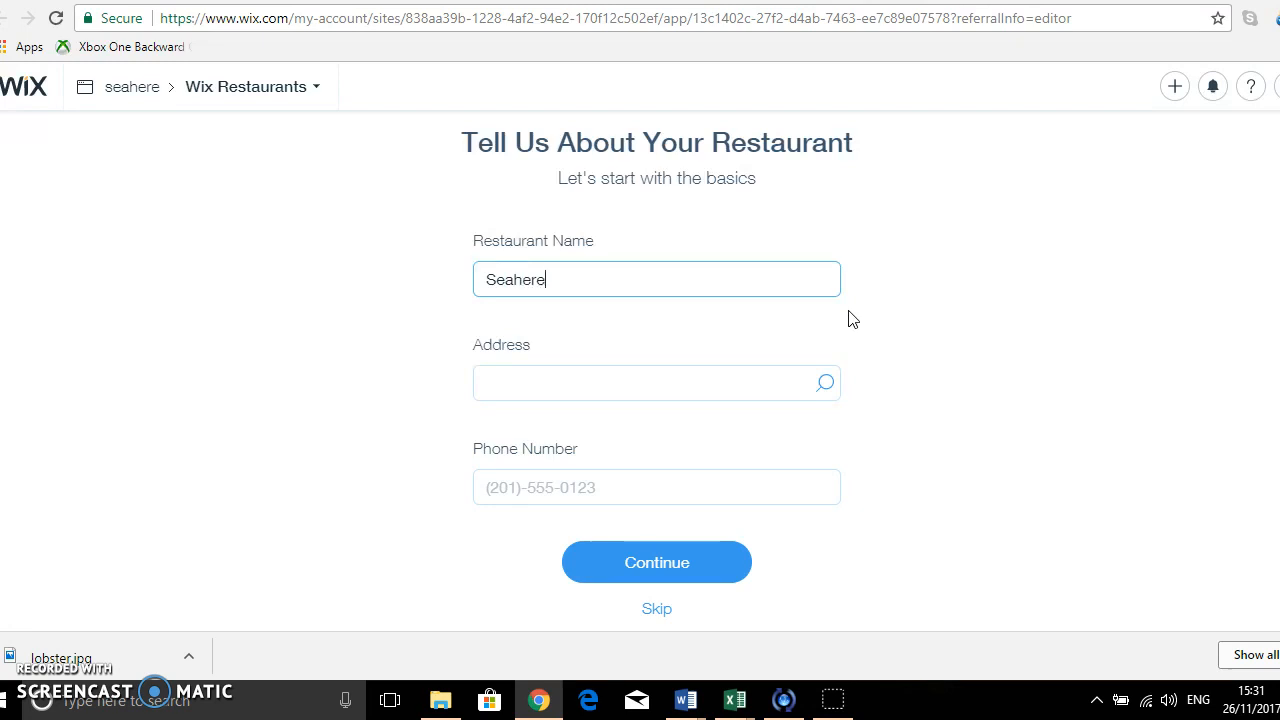
Fill in the restaurant's address by searching for its locality and choosing the matching suggestion.
left_click(606, 383)
type("Howth")
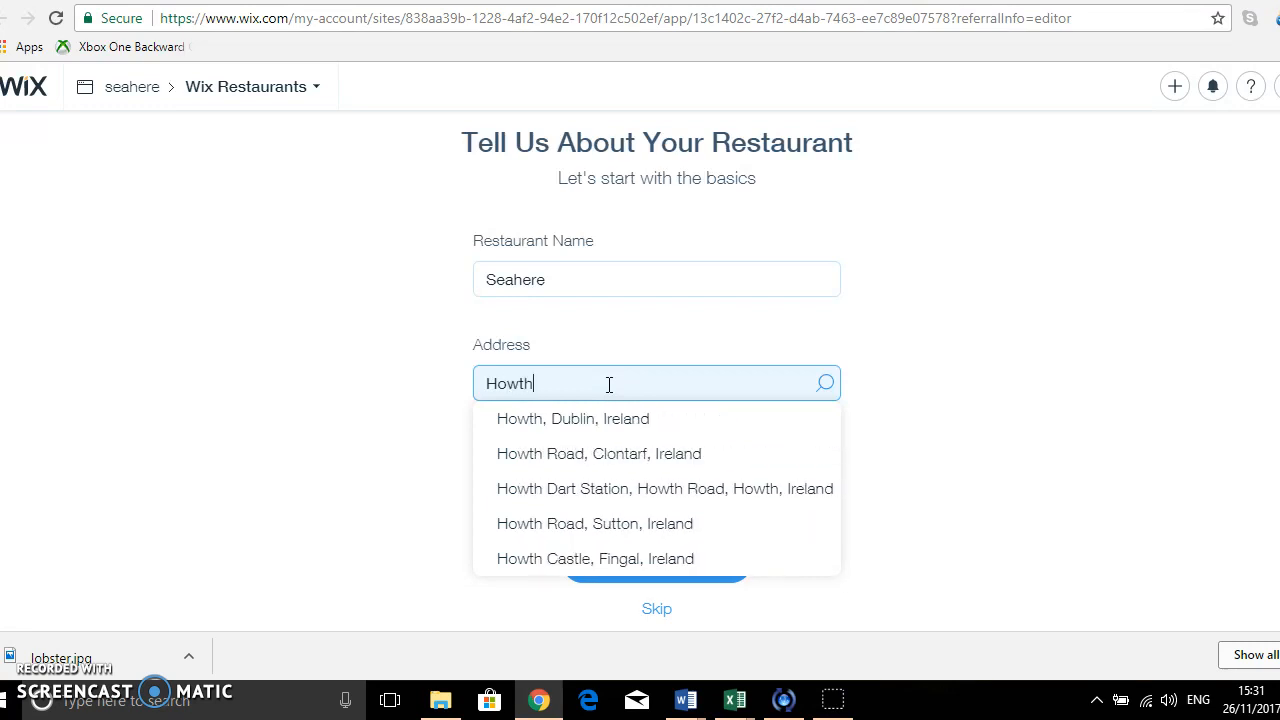
left_click(630, 430)
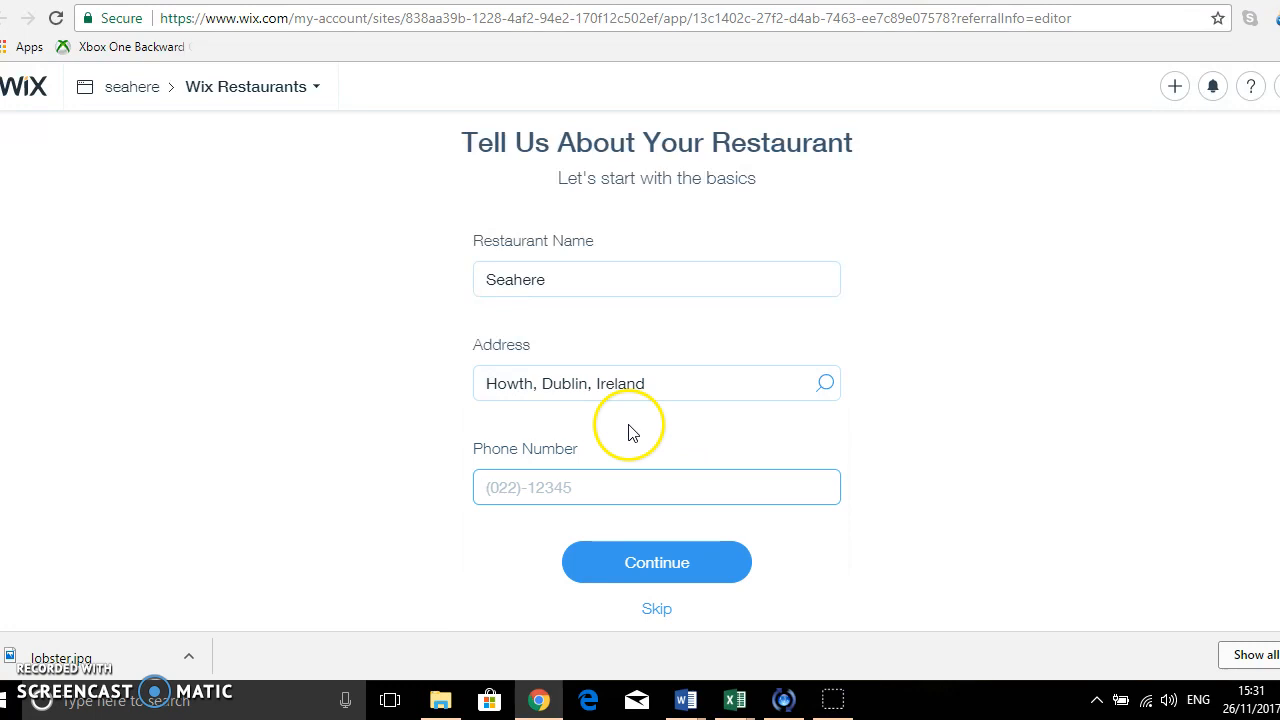
Enter the restaurant's phone number and submit the basic restaurant details.
type("(353) - 1")
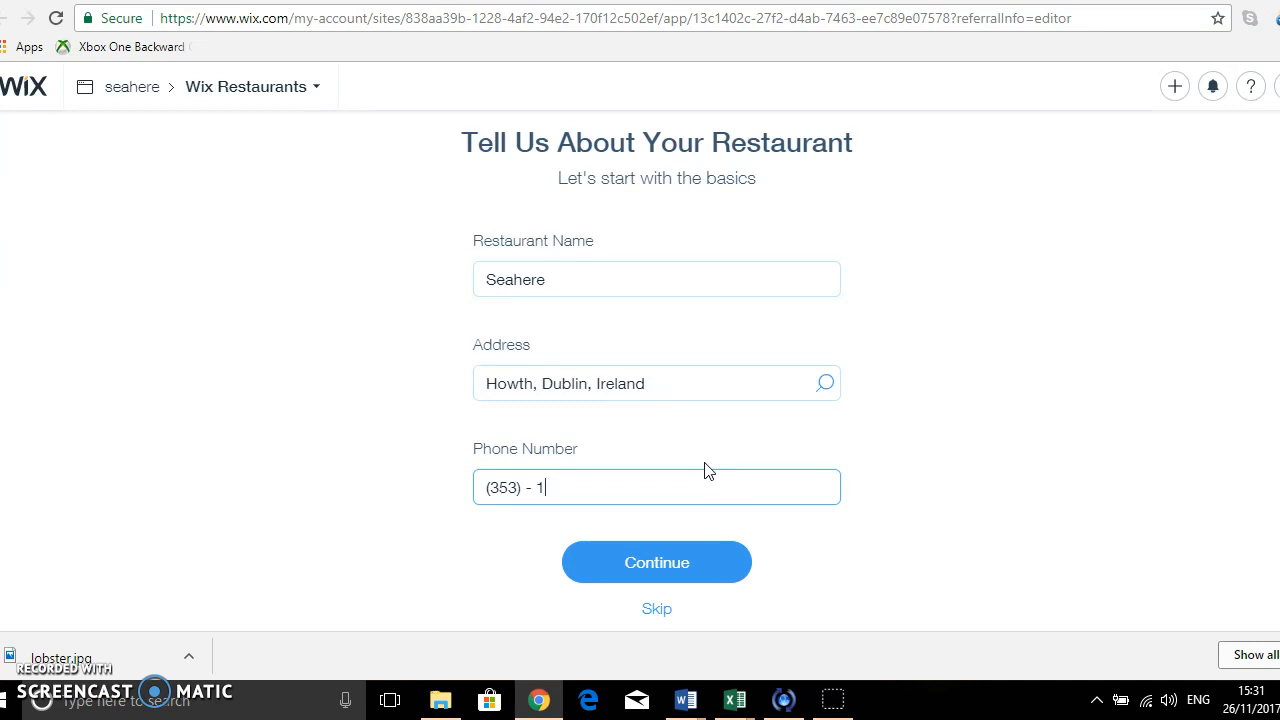
type("8888888888")
left_click(694, 566)
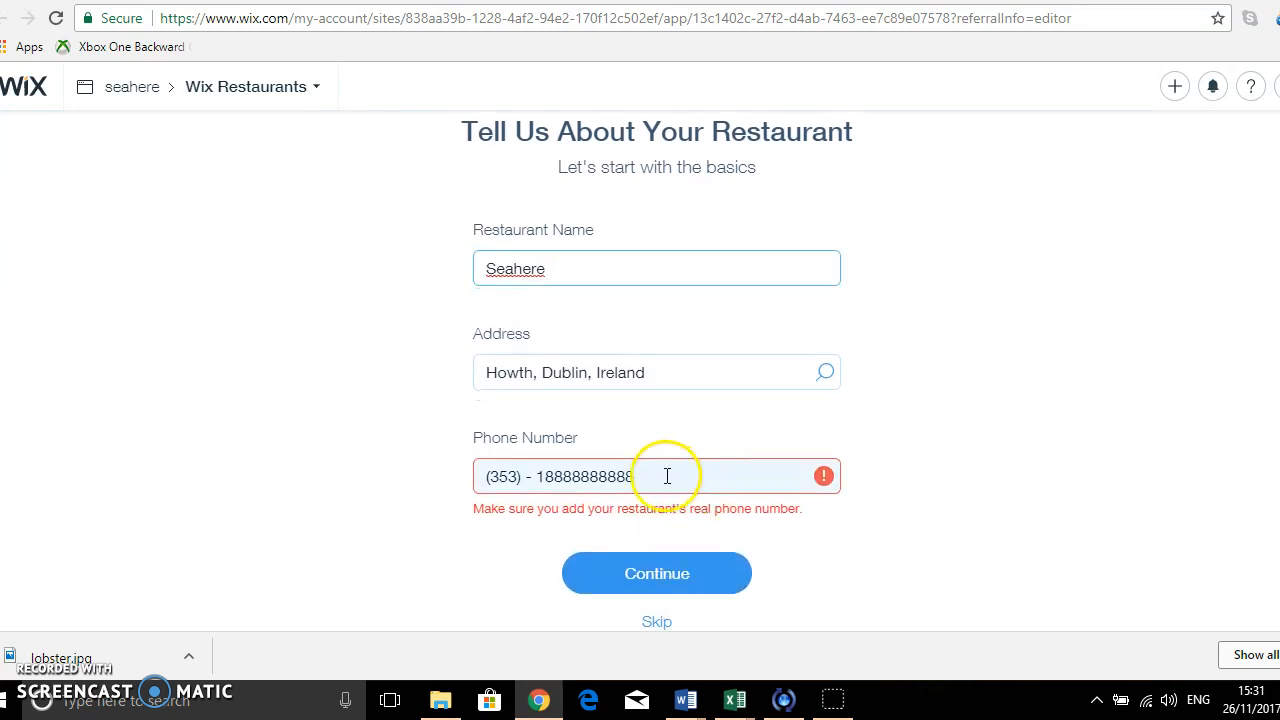
Replace the restaurant's phone number with a valid one and submit the basic details.
left_click_drag(658, 477, 535, 477)
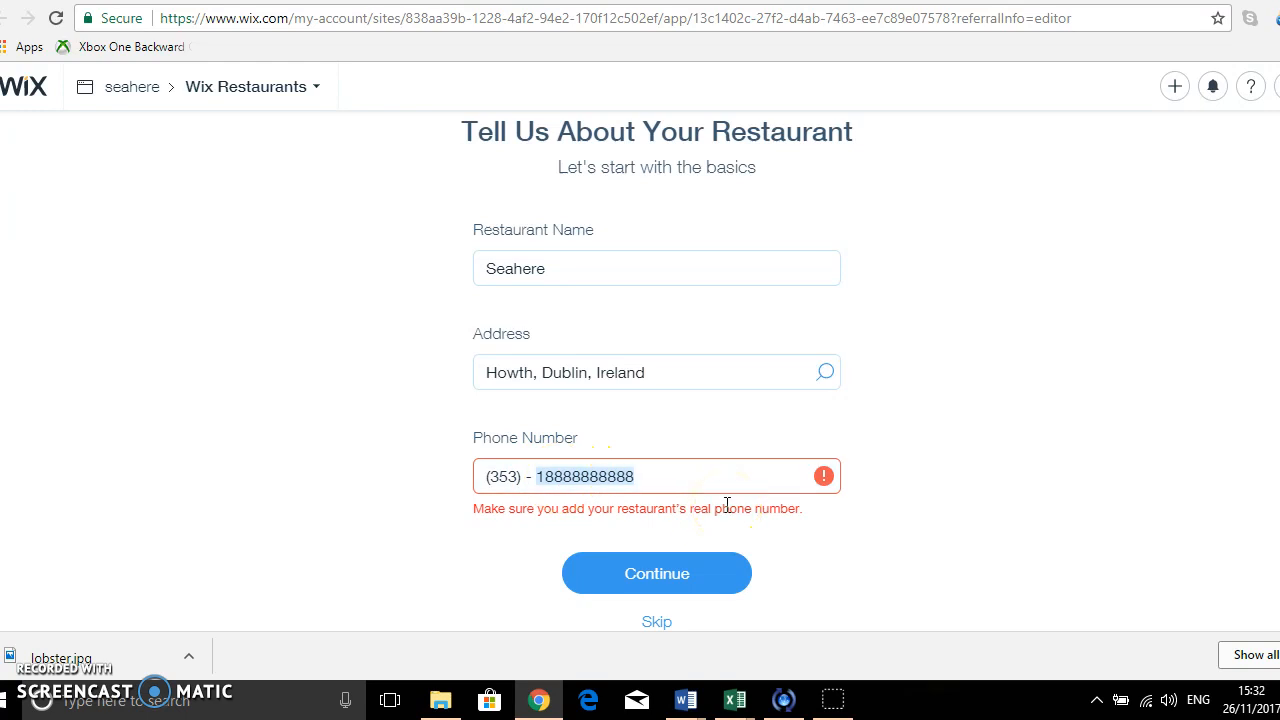
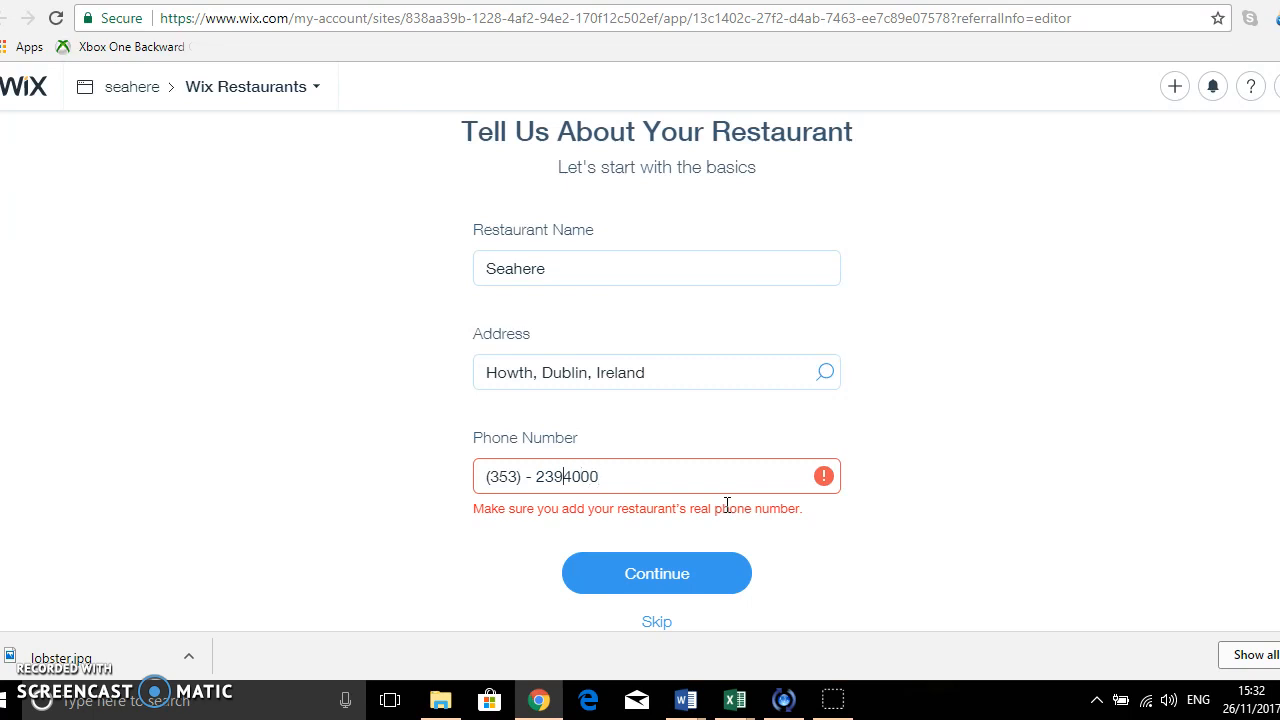
left_click(712, 532)
left_click(673, 580)
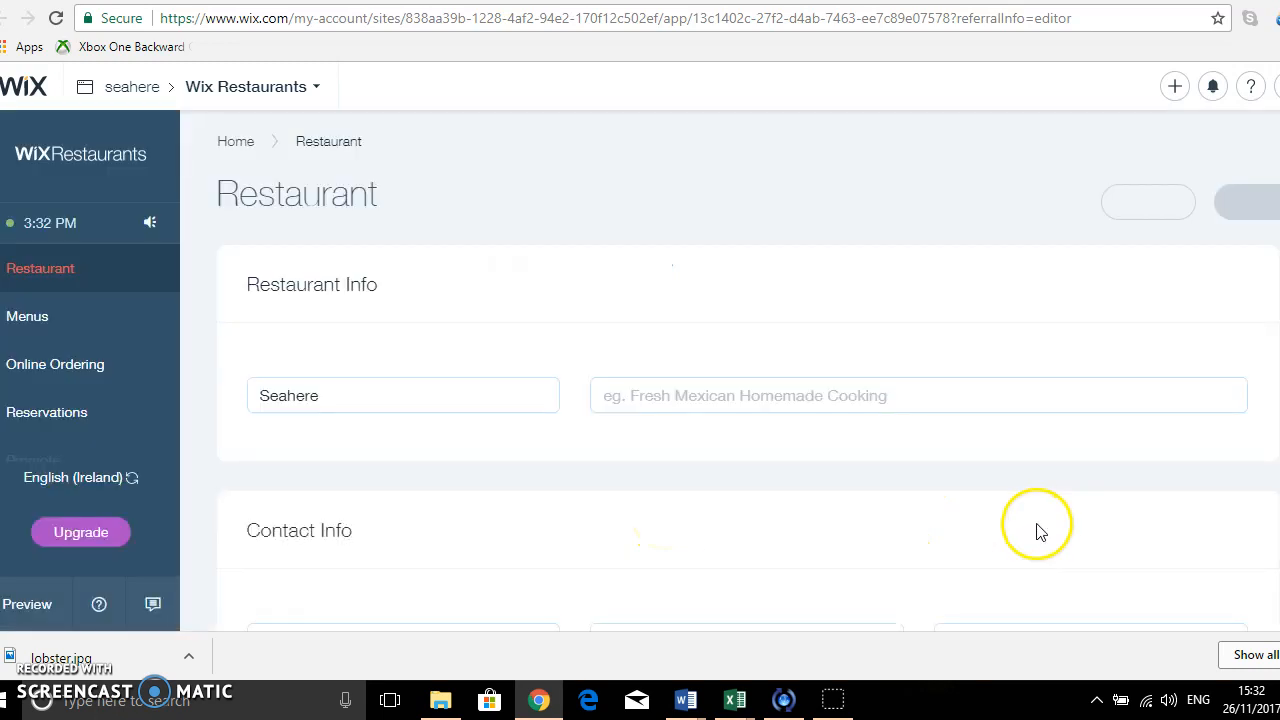
Enter "Italian, fresh seafood" as the restaurant's short description.
left_click(706, 398)
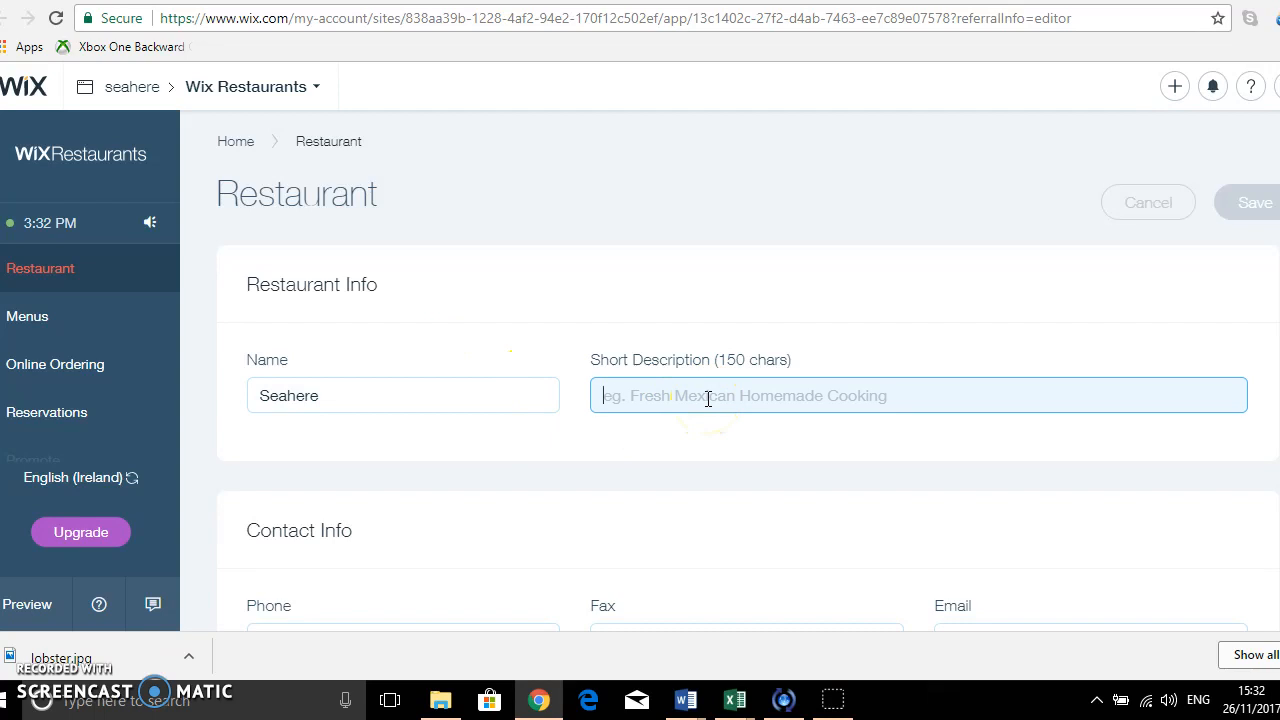
type("Italian, fresh seafood")
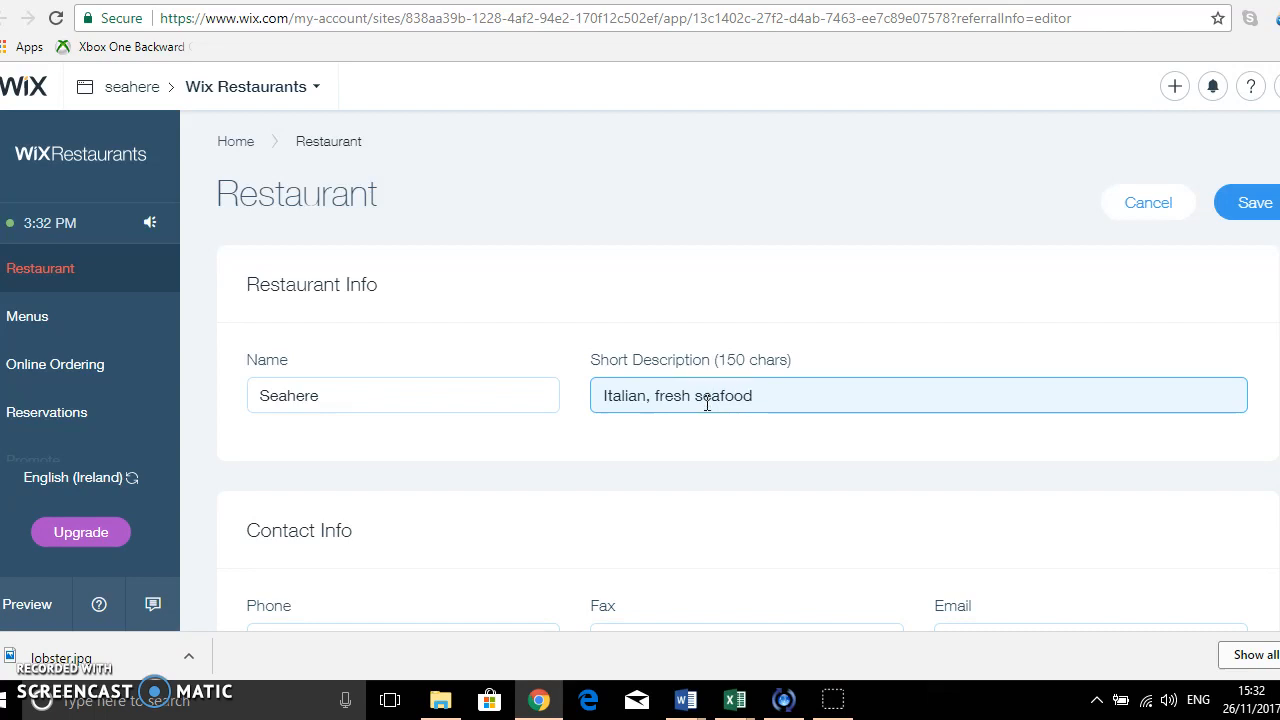
left_click(680, 491)
Fill in the restaurant's e-mail address in the contact info.
scroll(680, 492, "down", 3)
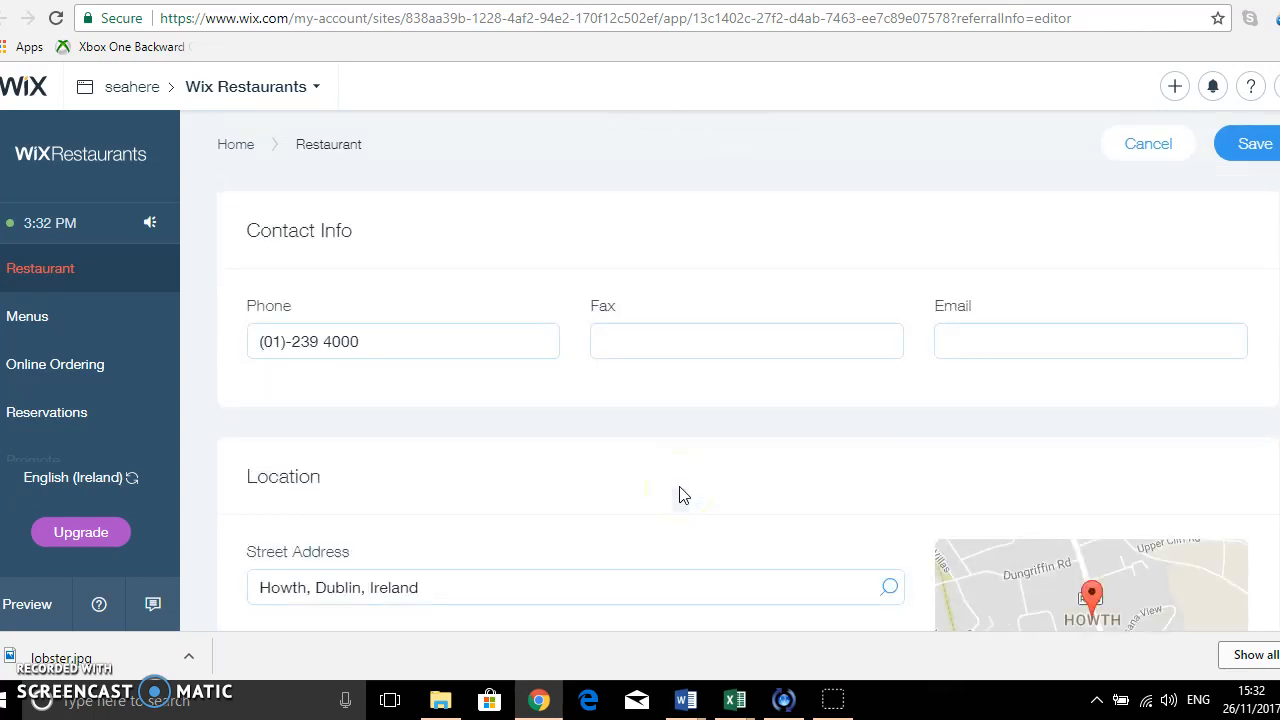
scroll(680, 491, "down", 1)
left_click(1018, 241)
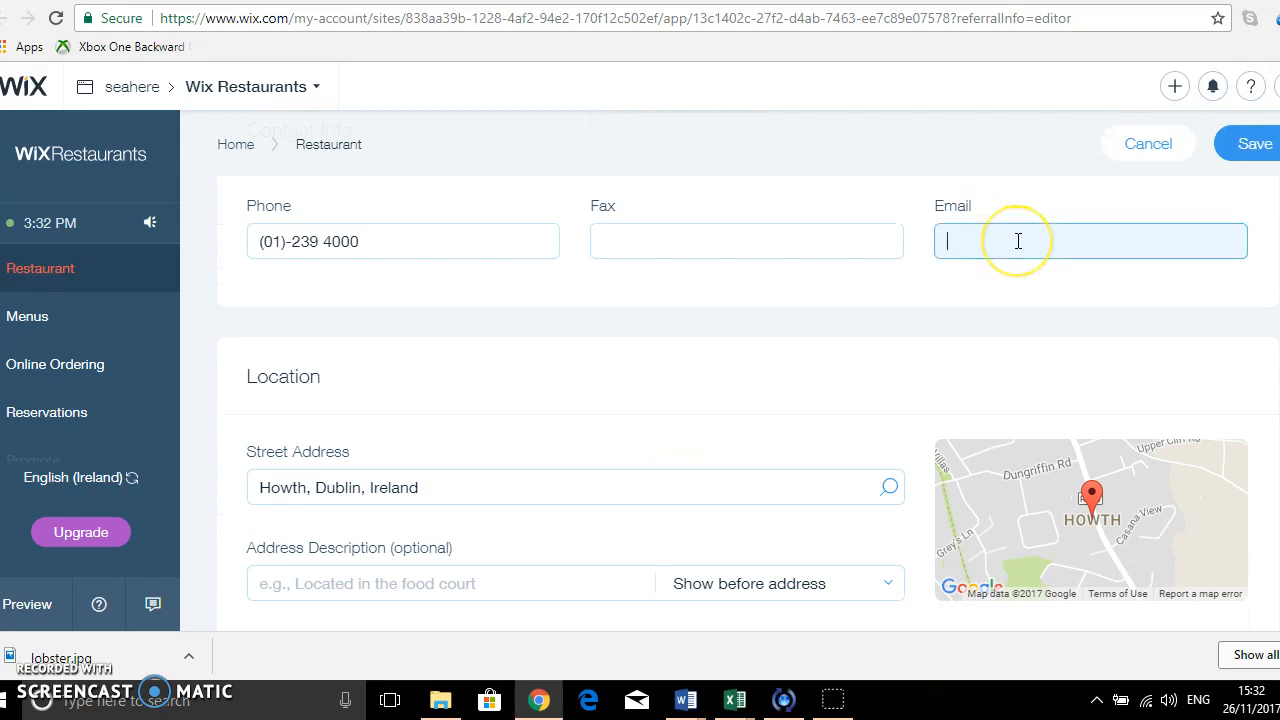
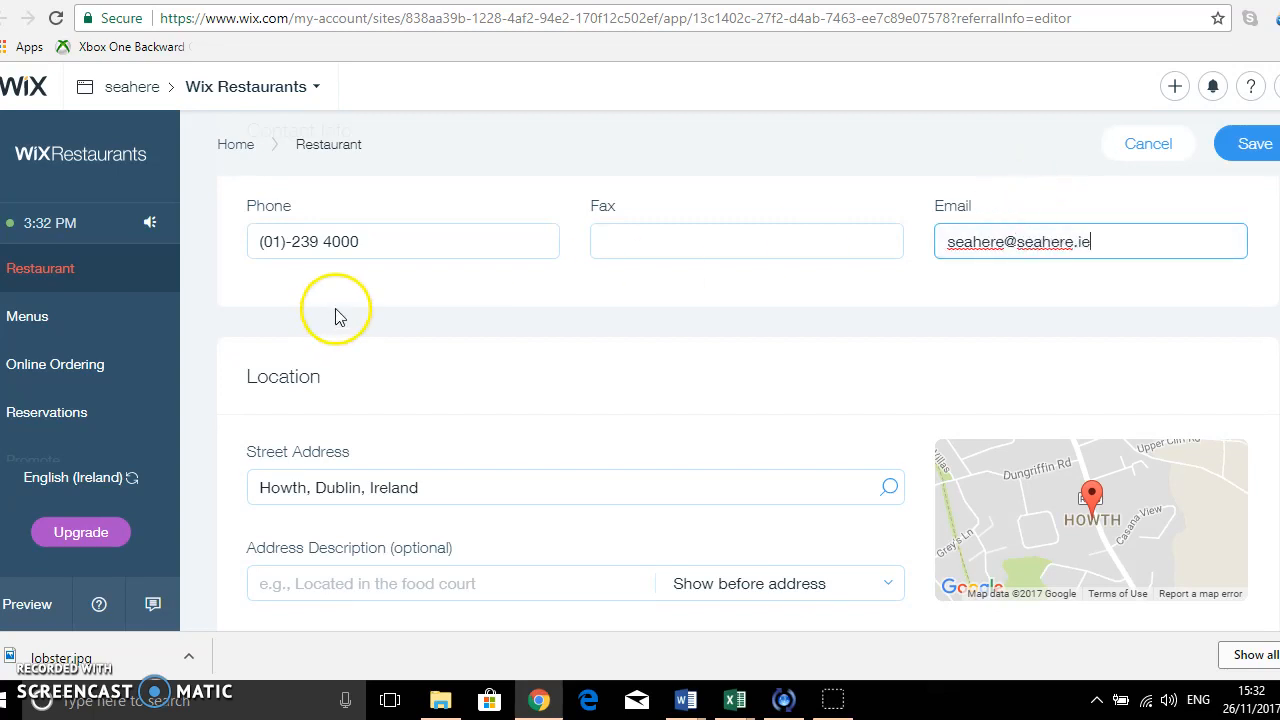
Open the restaurant's opening hours for editing and deselect Wednesday in the regular hours.
scroll(500, 437, "down", 2)
scroll(500, 437, "down", 2)
mouse_move(1100, 252)
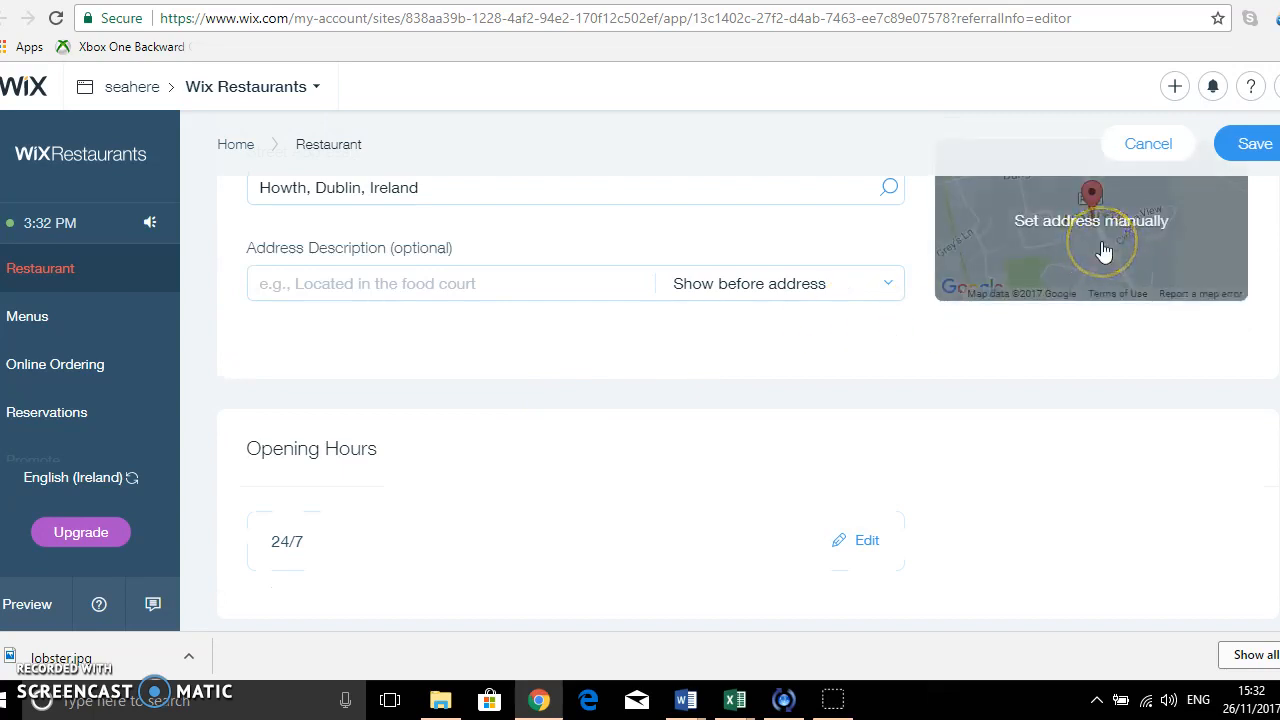
scroll(634, 423, "down", 1)
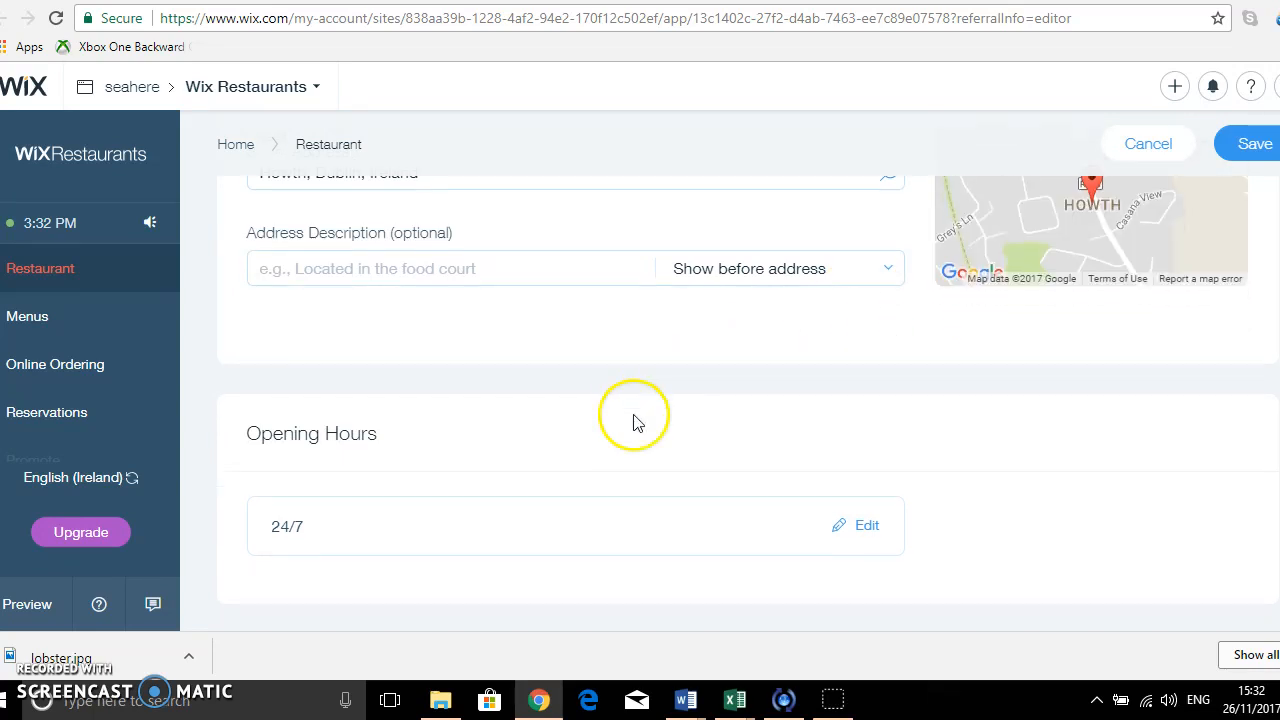
left_click(866, 440)
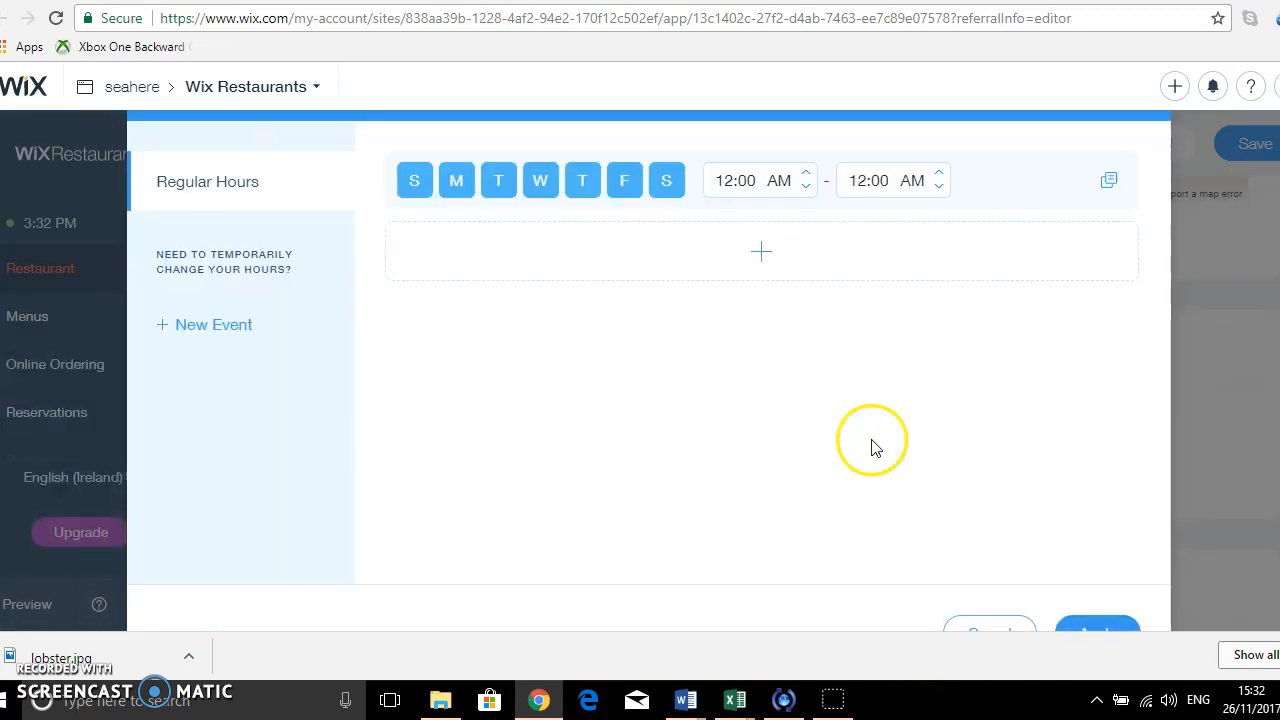
left_click(498, 180)
left_click(538, 186)
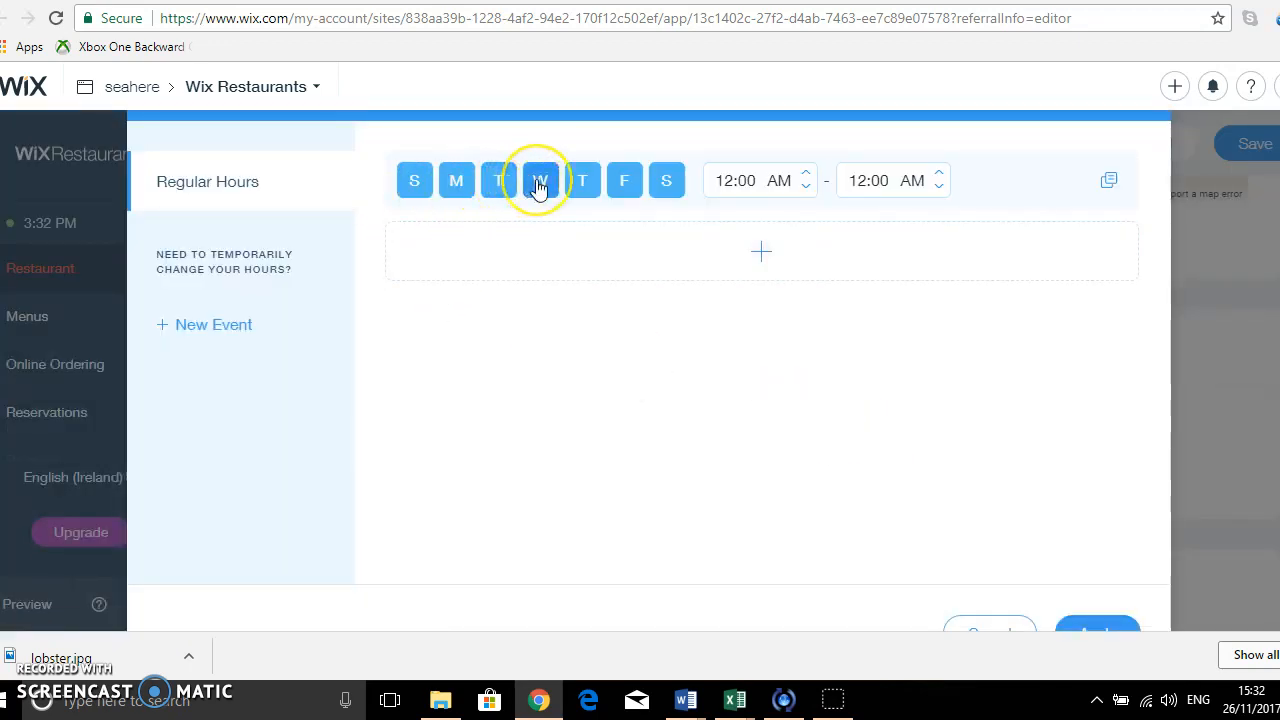
left_click(538, 186)
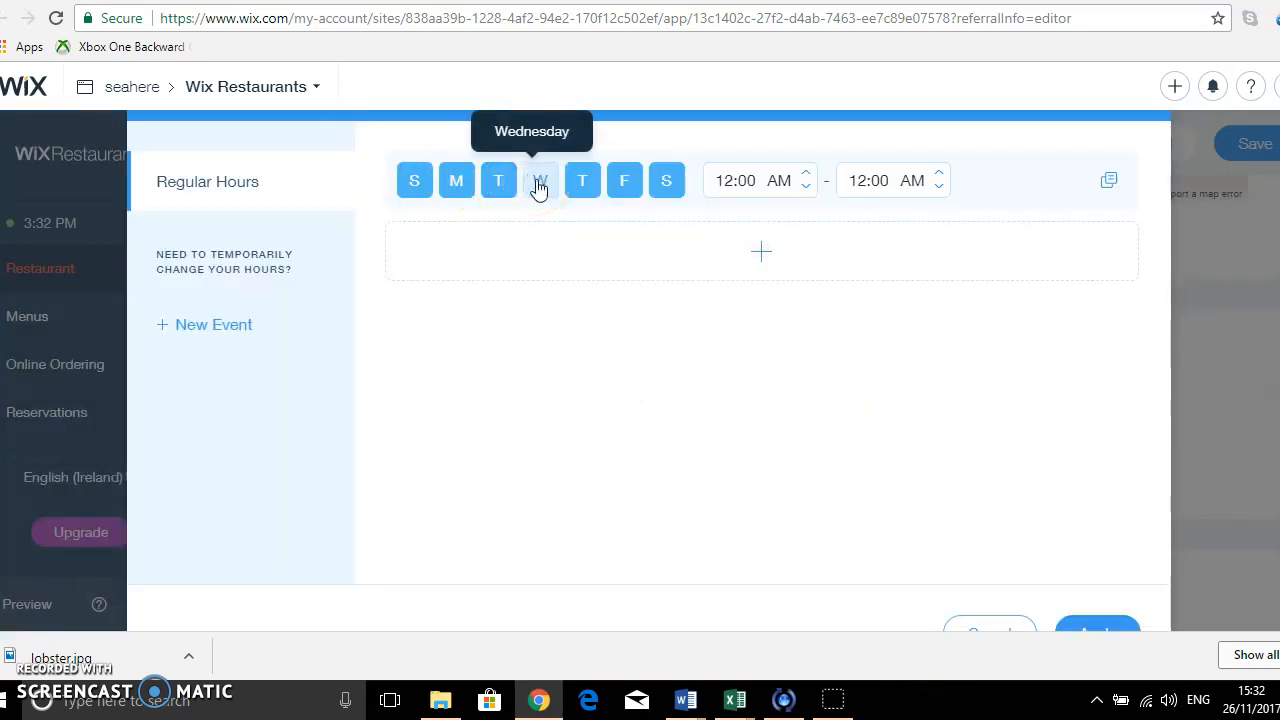
Set the opening time of the regular hours to 06:00 PM.
left_click(806, 188)
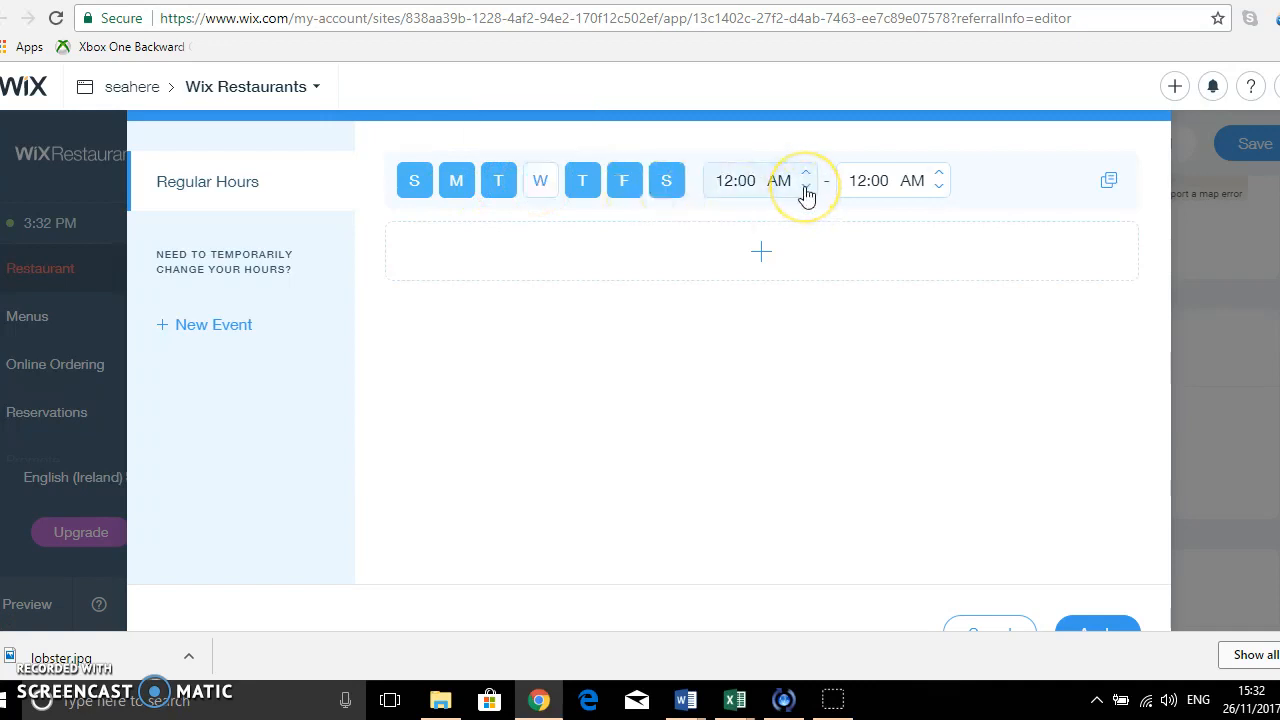
left_click(806, 188)
left_click(806, 188)
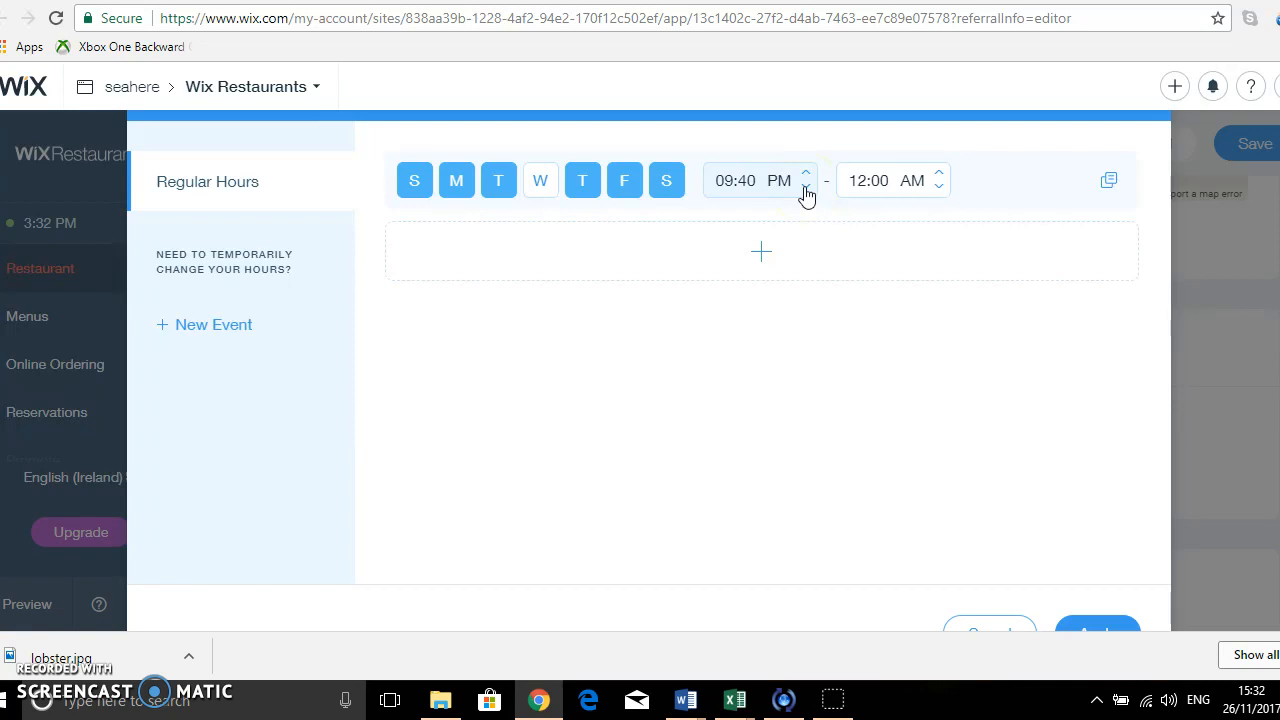
left_click(806, 188)
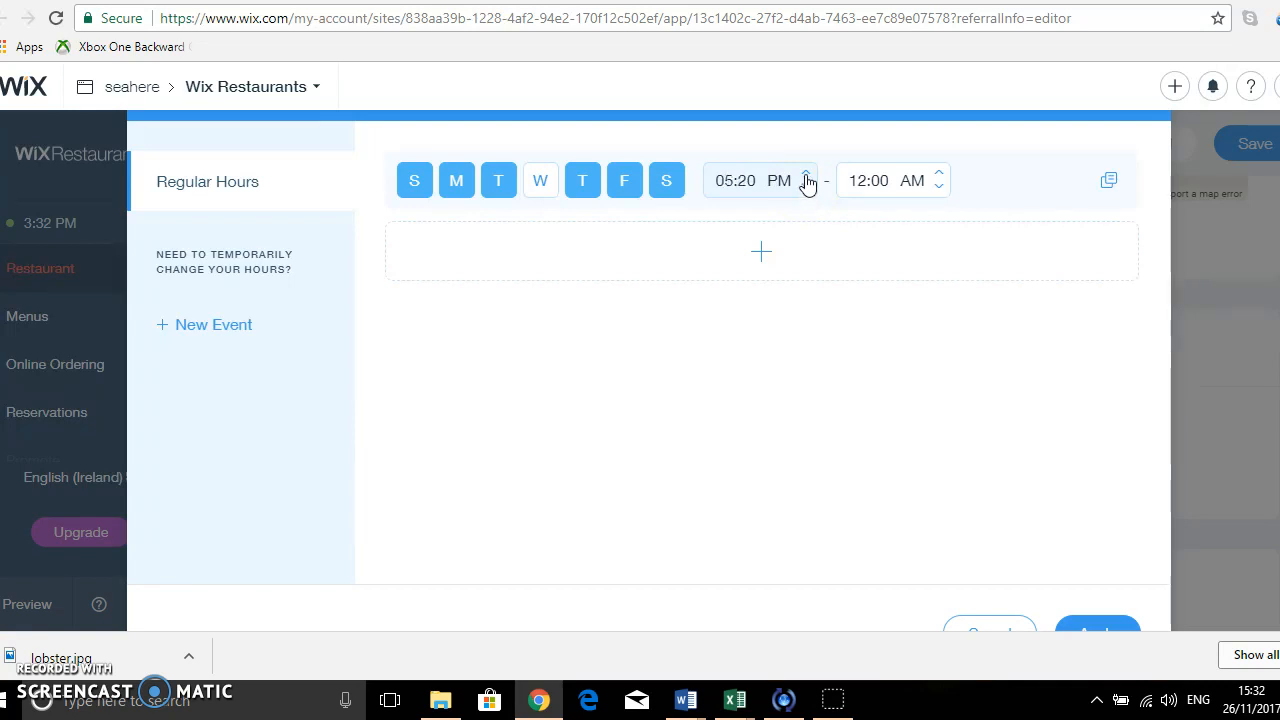
left_click(806, 176)
left_click_drag(757, 181, 722, 181)
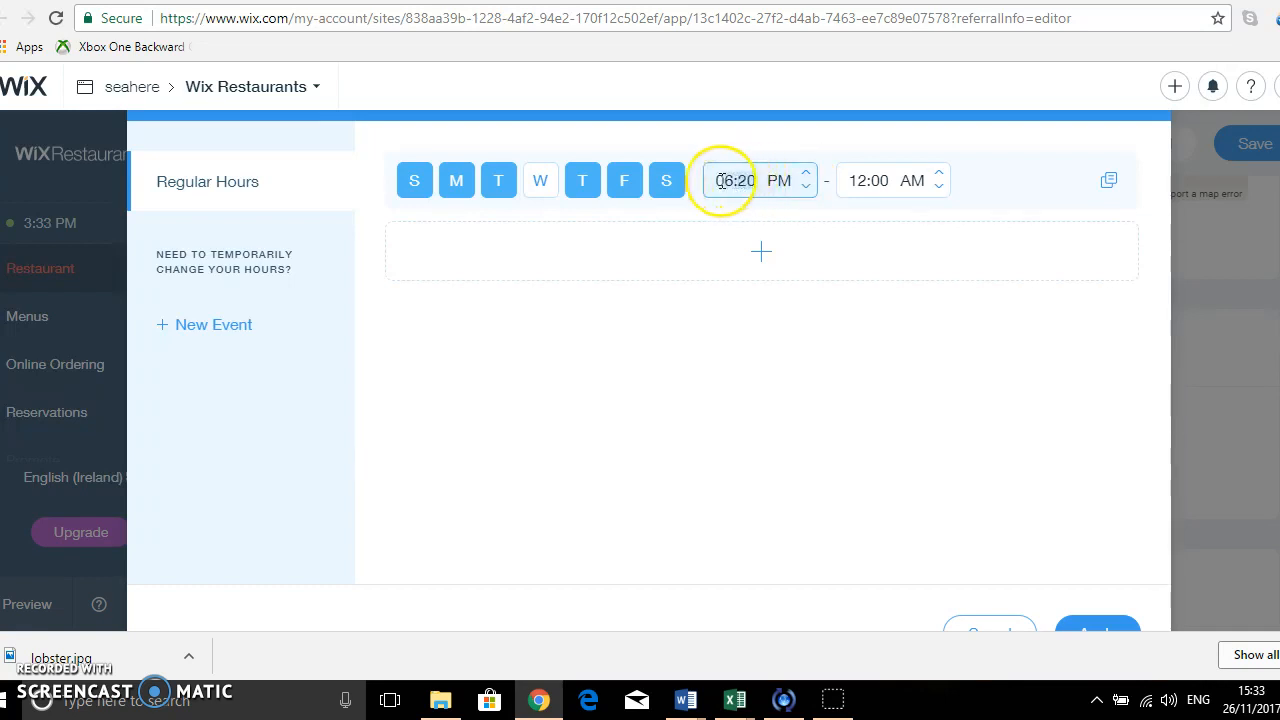
type("6:00")
Set the closing time of the regular hours to 11:00 PM.
left_click(849, 177)
type("11:00")
left_click(939, 173)
left_click(909, 187)
left_click(890, 184)
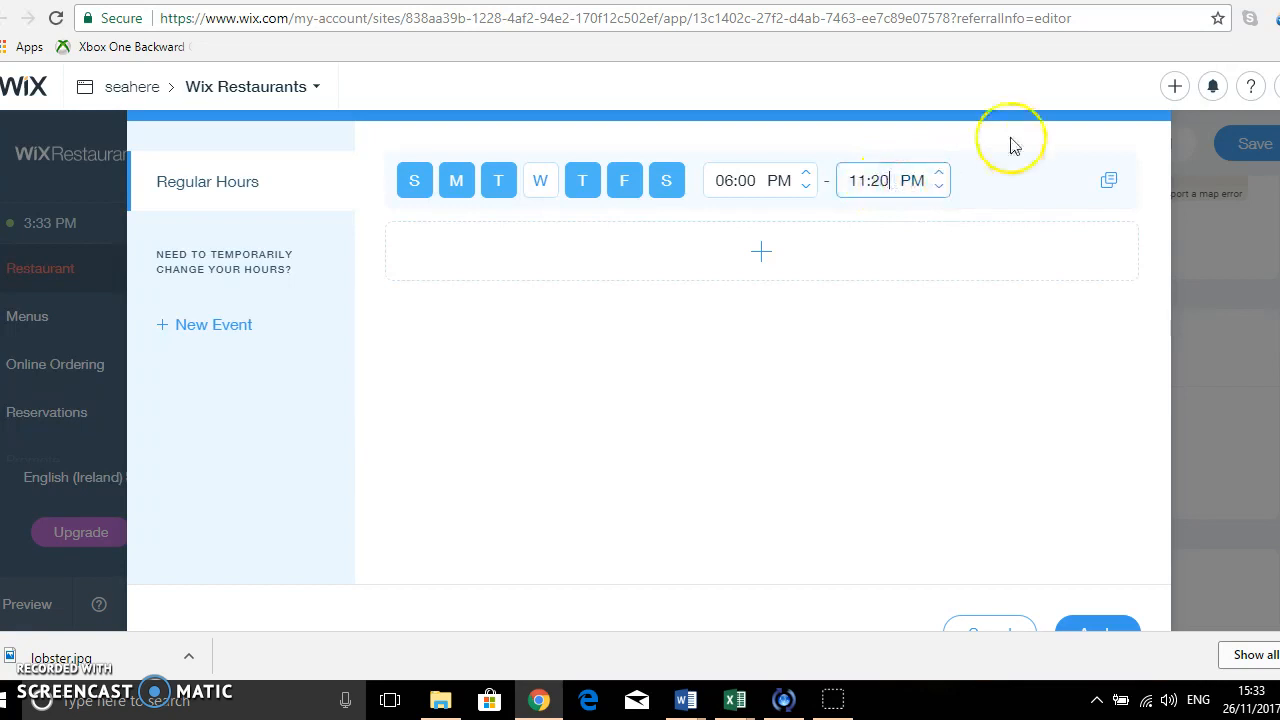
key("BackSpace")
key("BackSpace")
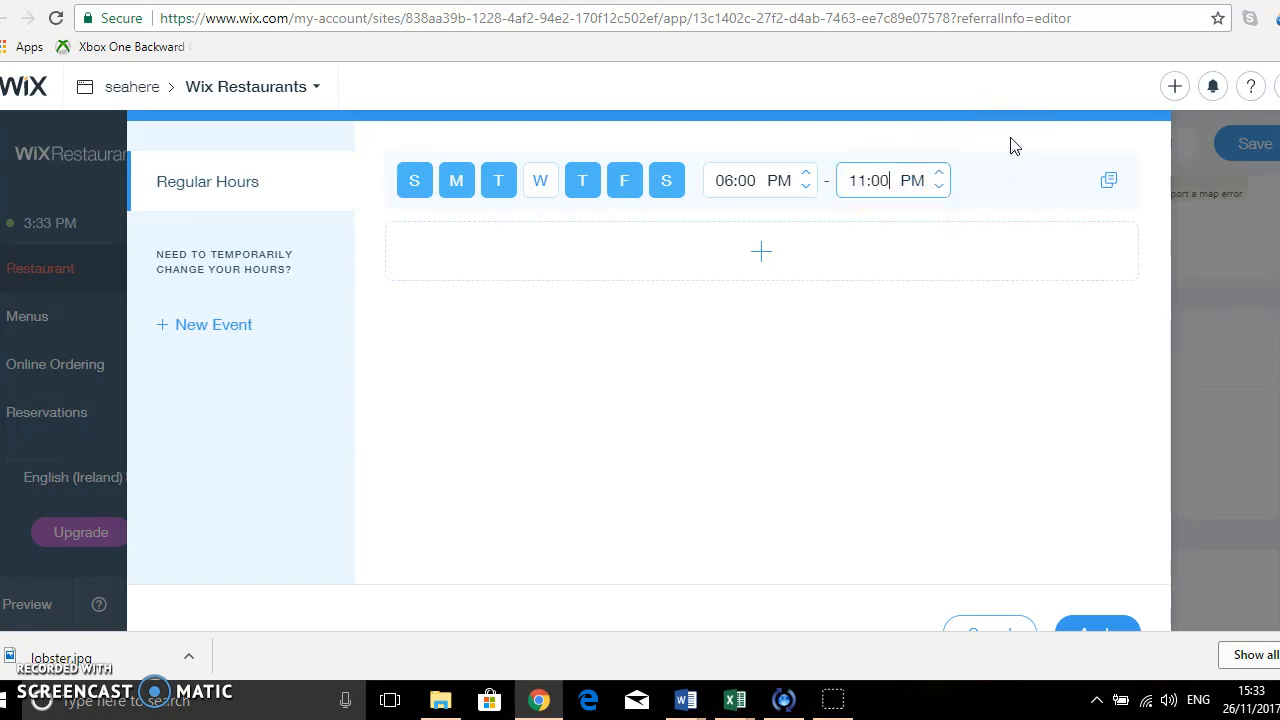
Add a second row of regular hours and deselect Thursday, Friday and Saturday in the first row.
left_click(766, 255)
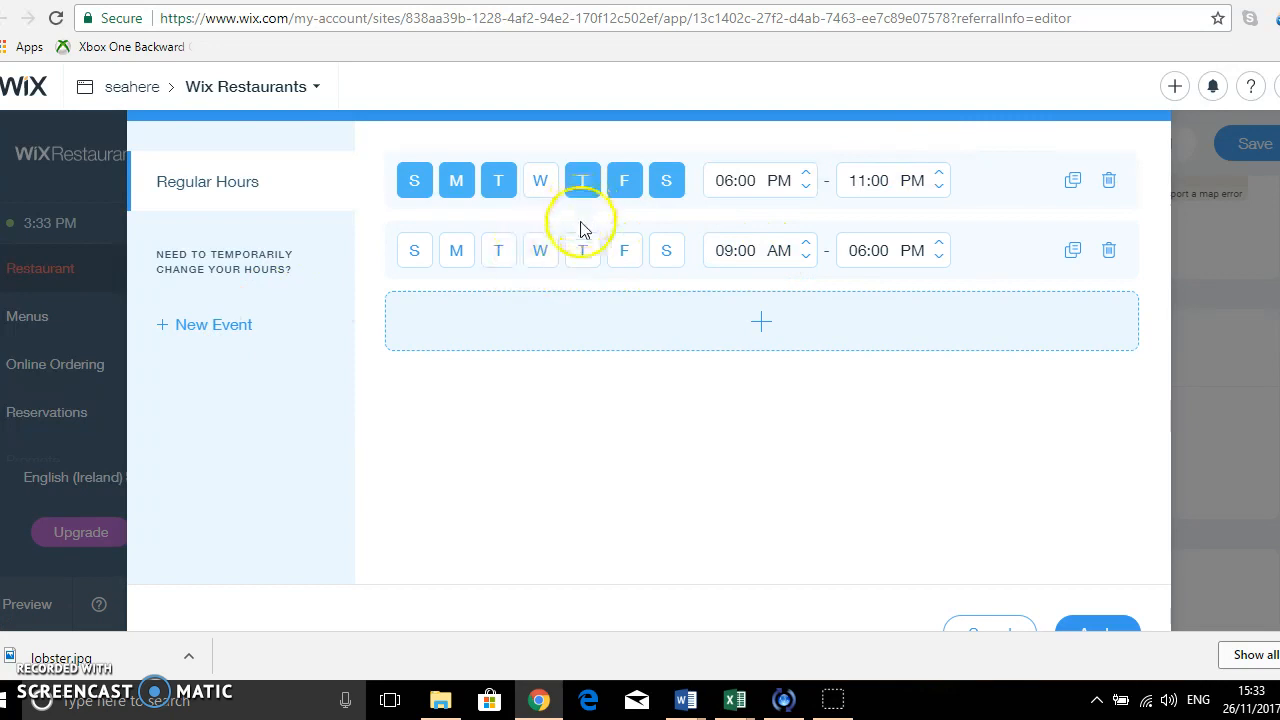
left_click(582, 184)
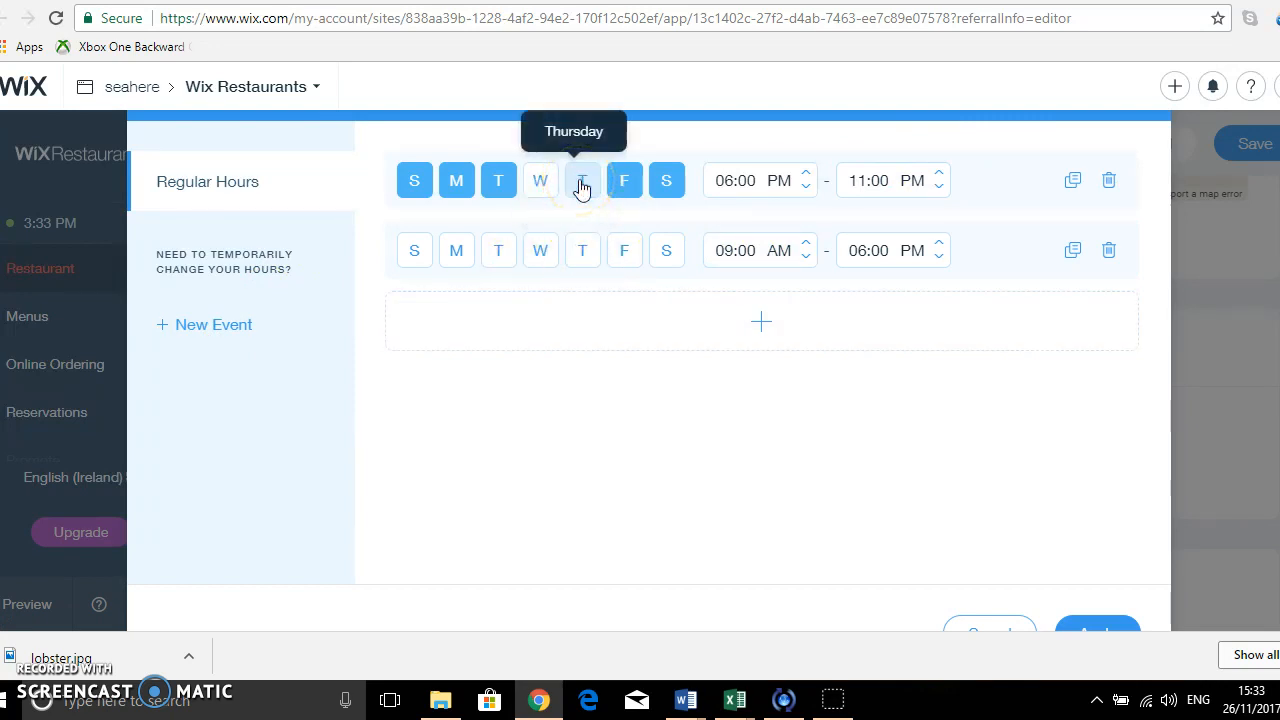
left_click(628, 188)
left_click(667, 190)
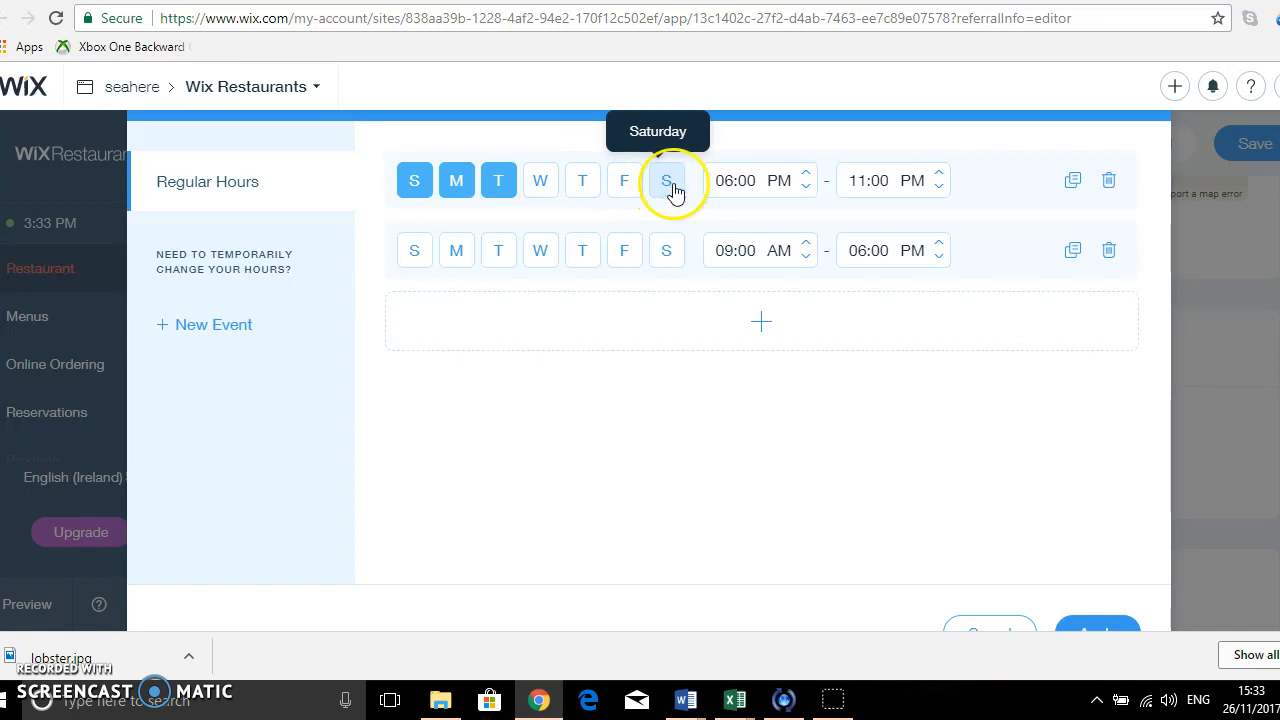
Set the opening time of the first hours row to 11:00 AM.
left_click(760, 184)
left_click_drag(706, 177, 737, 180)
type("11:")
left_click(778, 185)
Reselect Friday and Saturday in the first hours row and set its opening time to 06:00 PM.
left_click(632, 188)
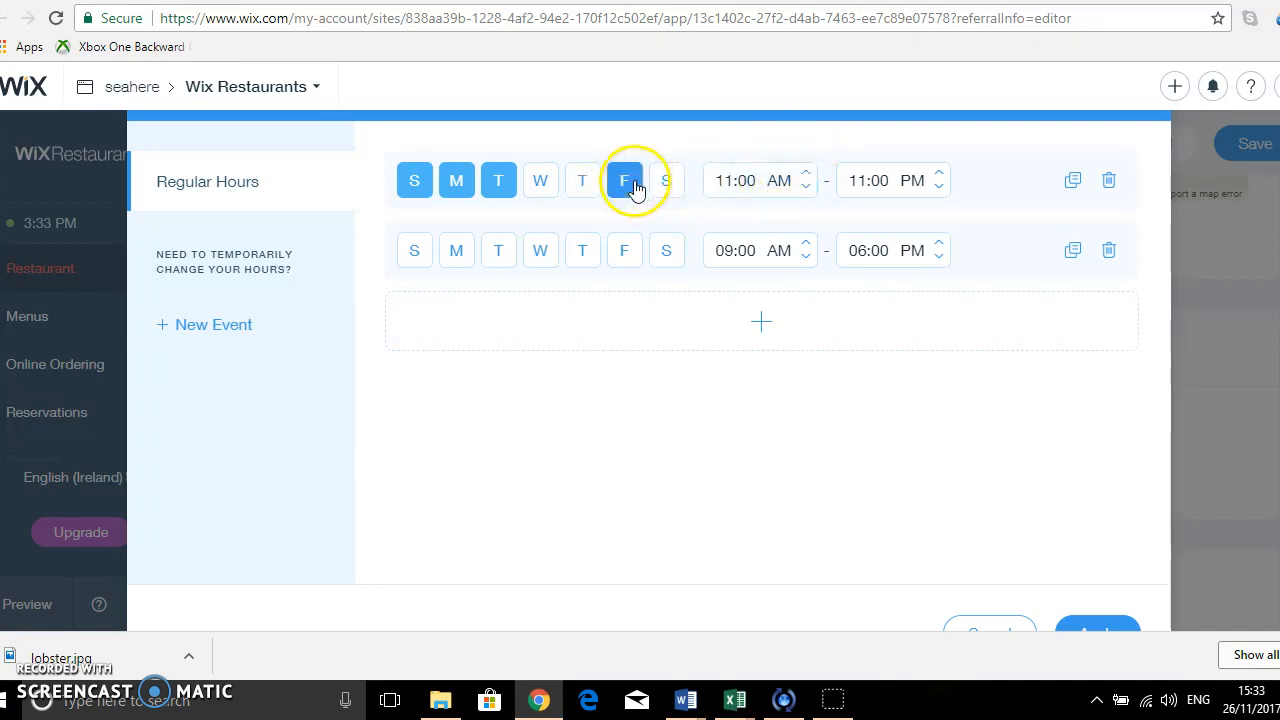
left_click(670, 186)
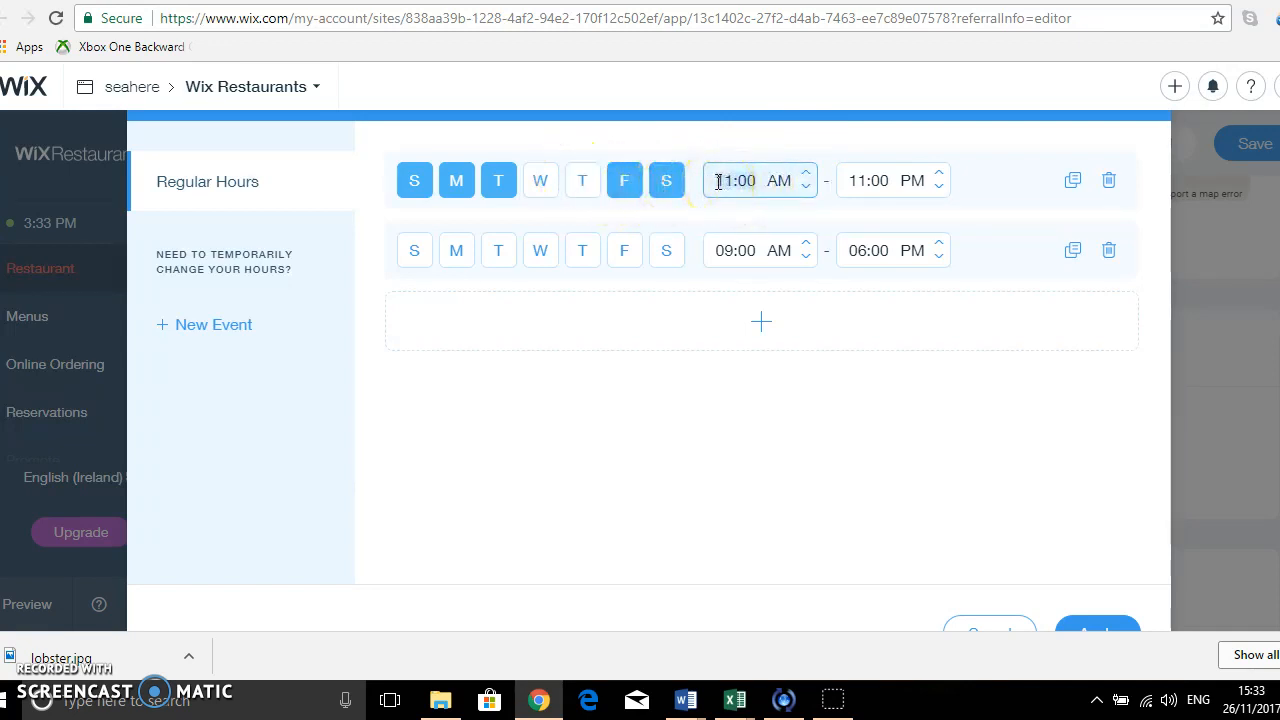
type("6:00")
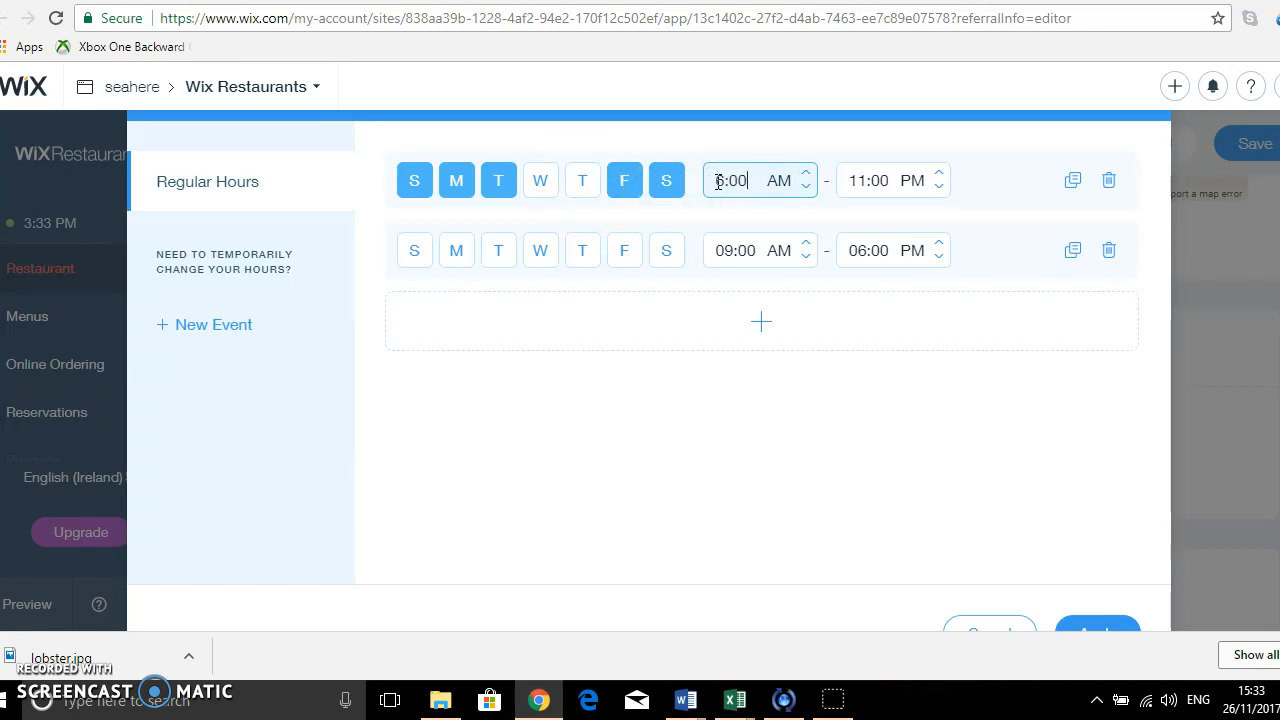
left_click(771, 192)
type("p")
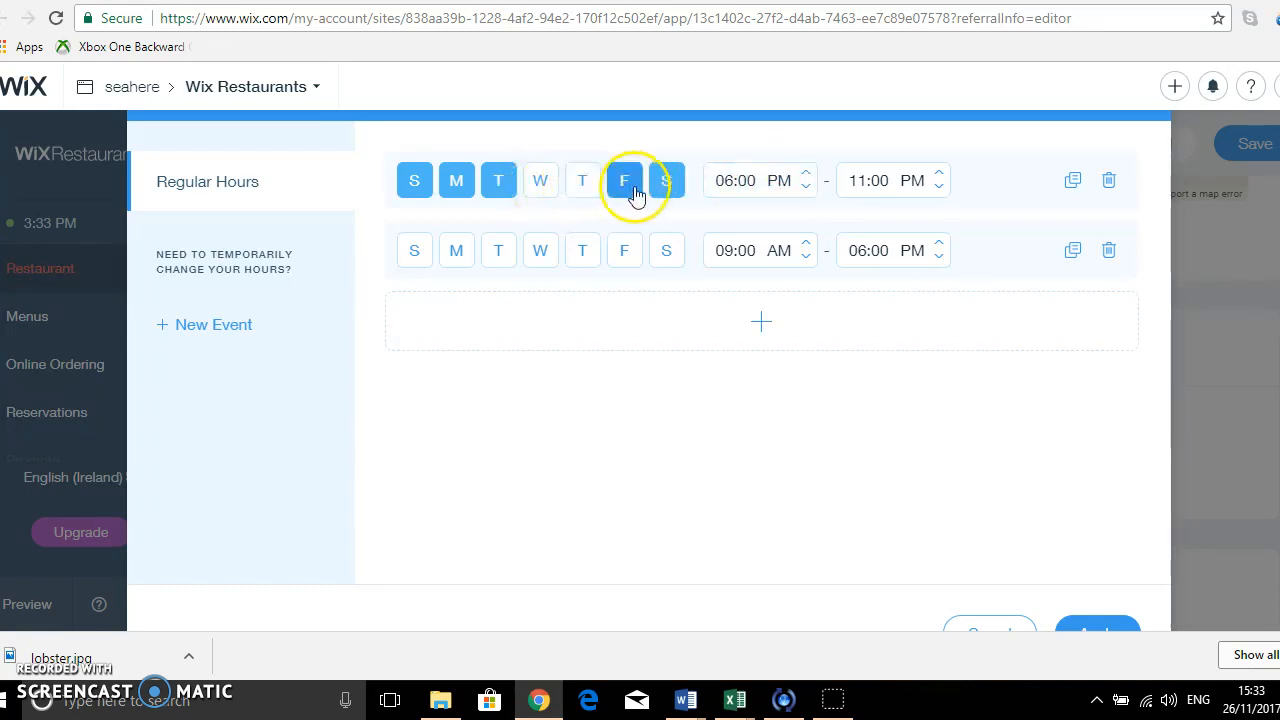
Deselect Friday in the first hours row and set the second row to Saturday and Sunday, 11:00 AM to 11:00 PM.
left_click(626, 188)
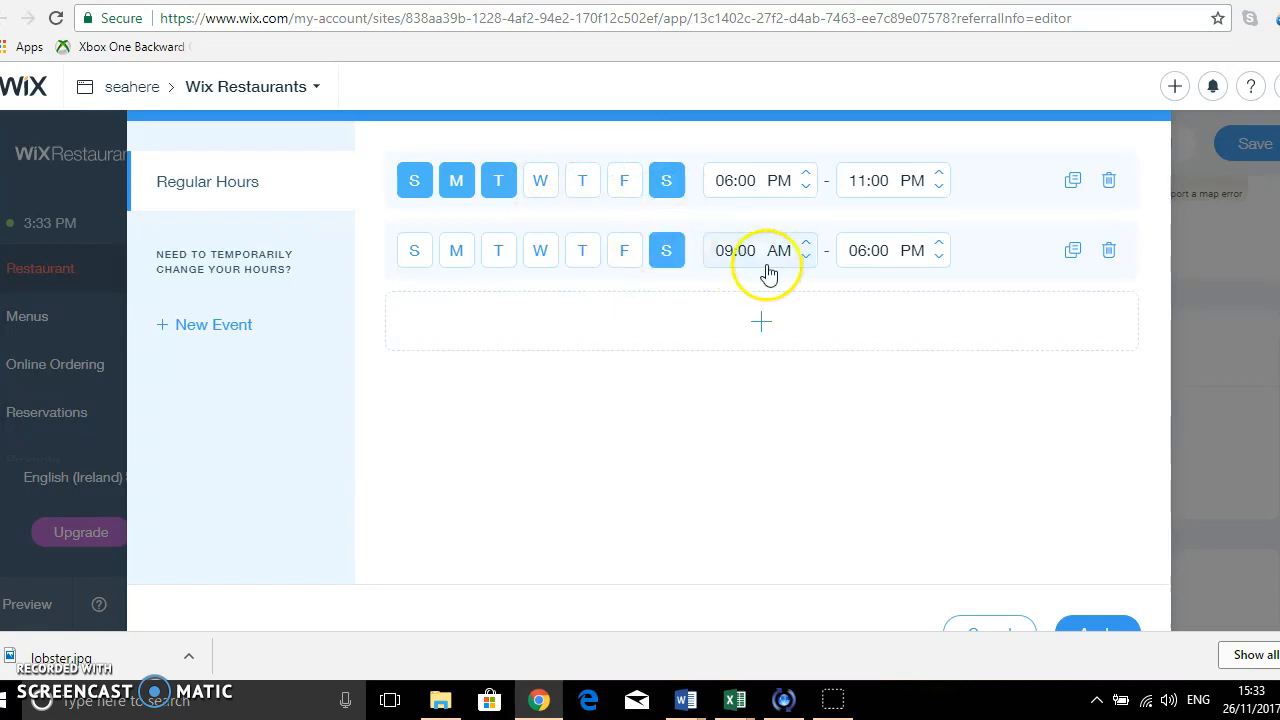
left_click(718, 251)
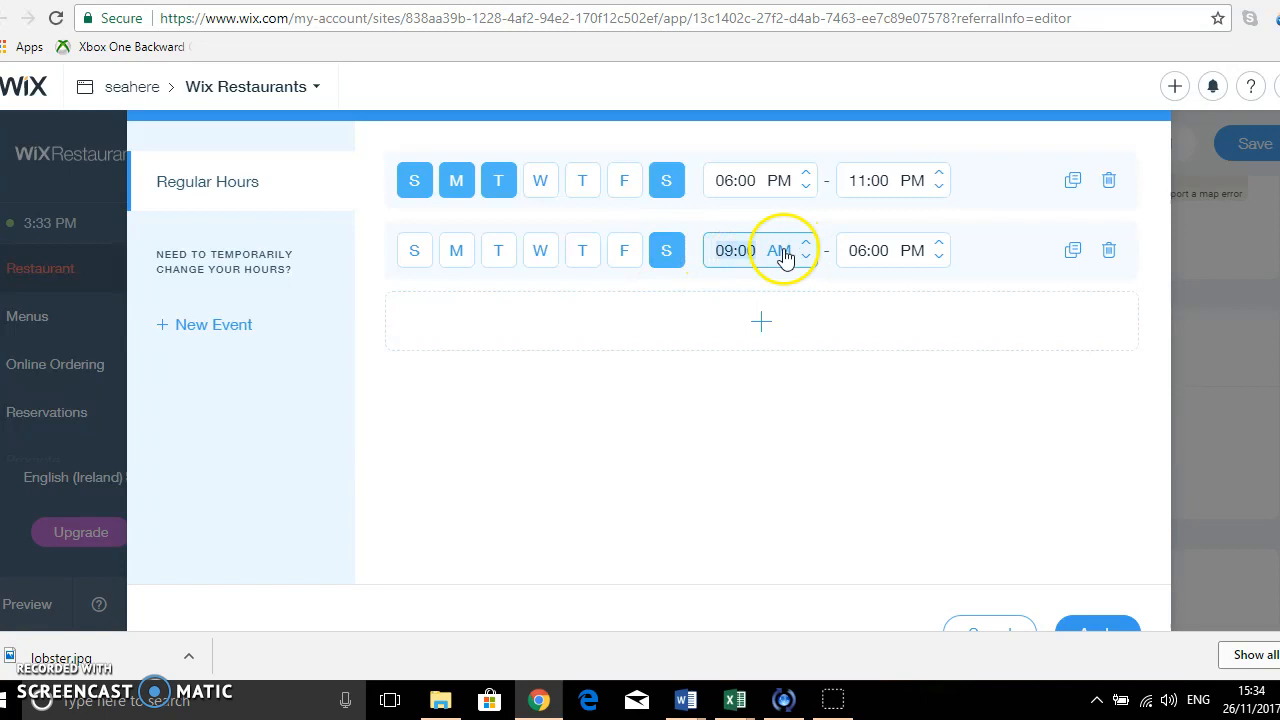
type("11:00")
left_click(868, 251)
type("11")
left_click(409, 255)
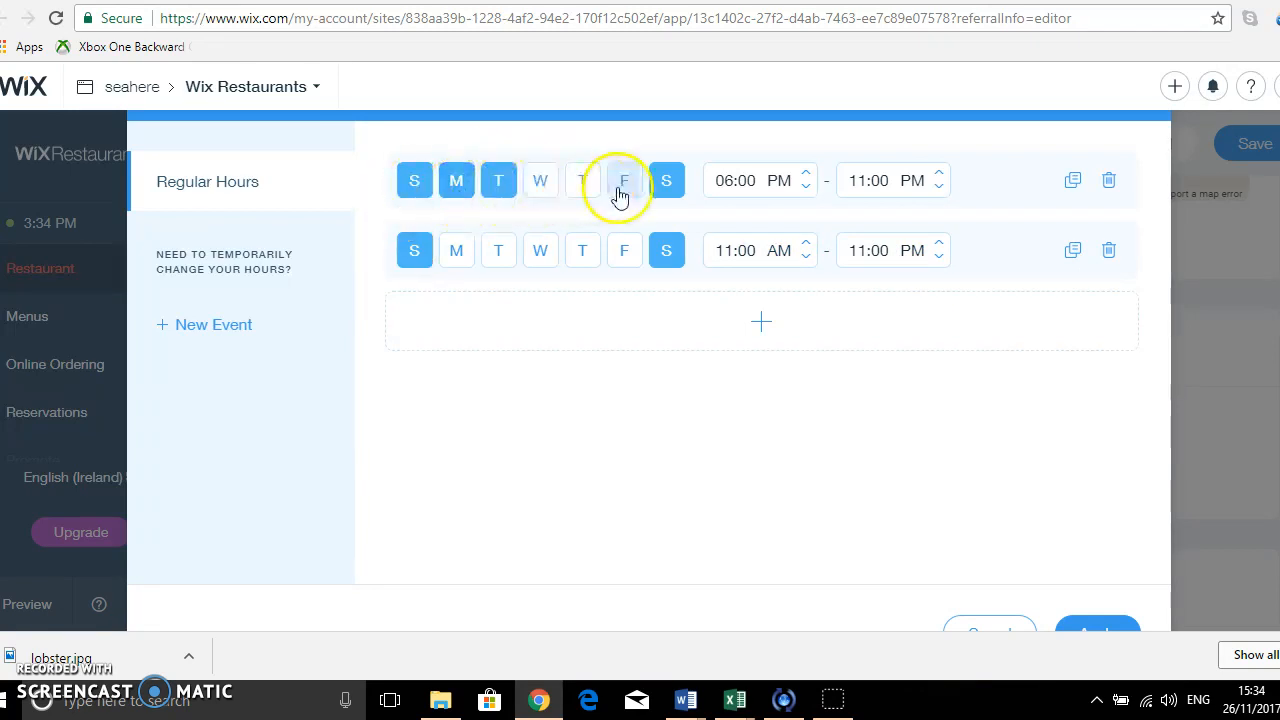
Limit the 06:00 PM to 11:00 PM row to Wednesday, Thursday and Friday, and apply the opening hours.
left_click(663, 185)
left_click(498, 184)
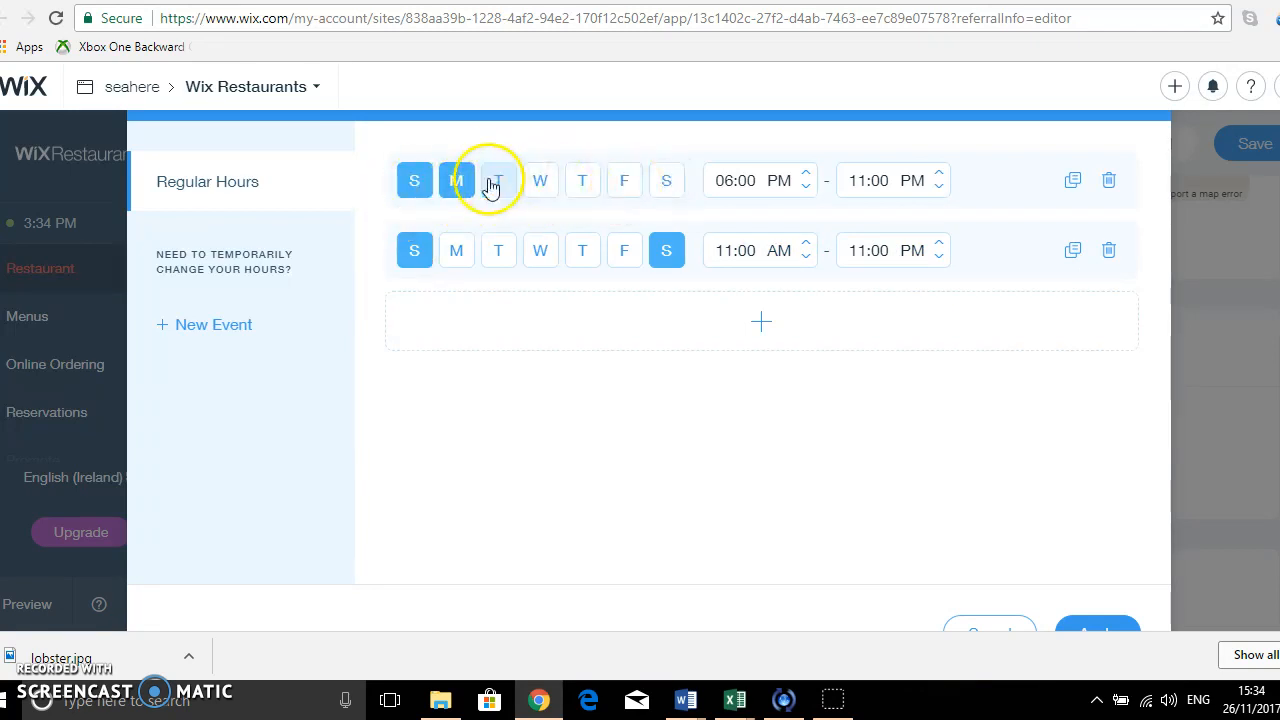
left_click(456, 183)
left_click(412, 182)
left_click(540, 188)
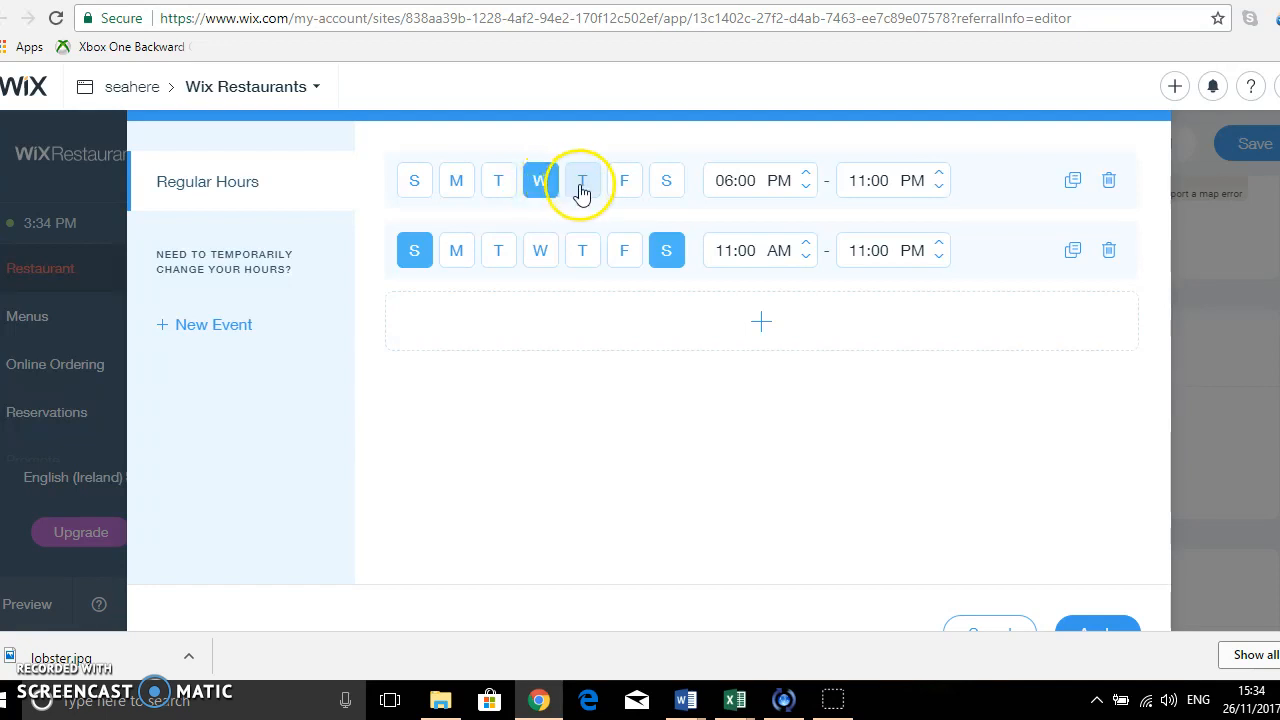
left_click(581, 190)
left_click(624, 186)
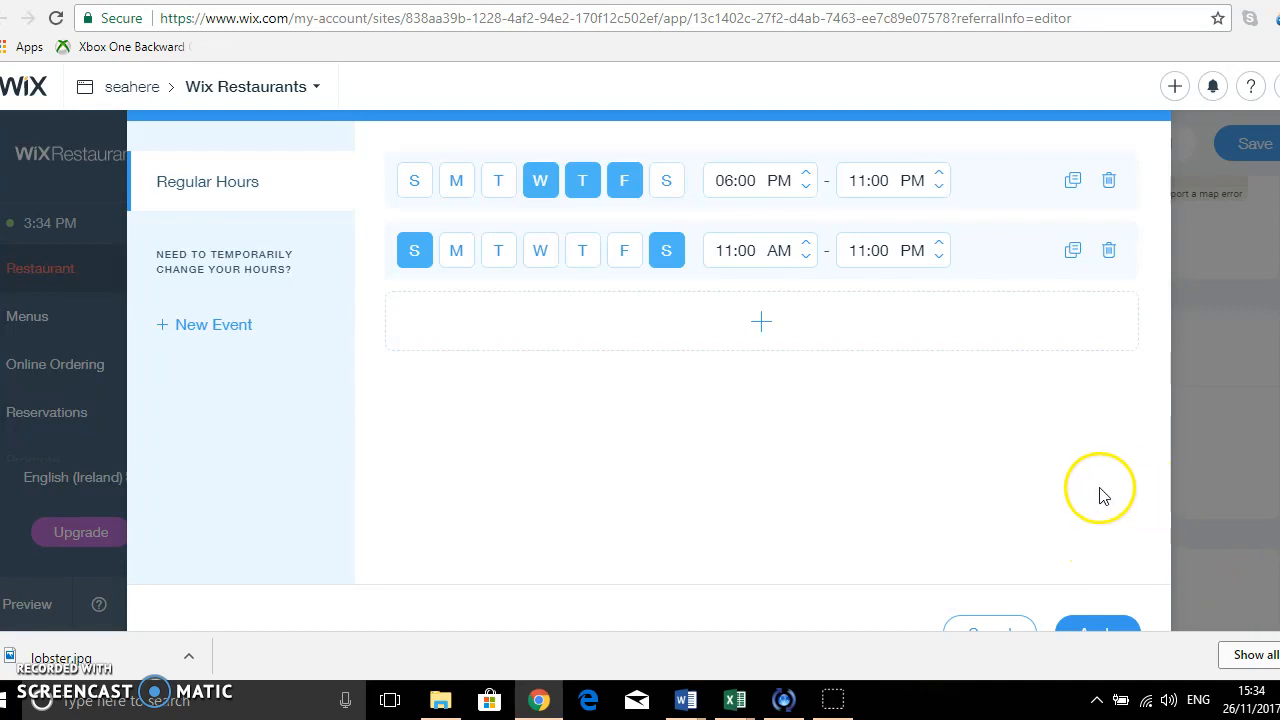
scroll(1099, 495, "down", 1)
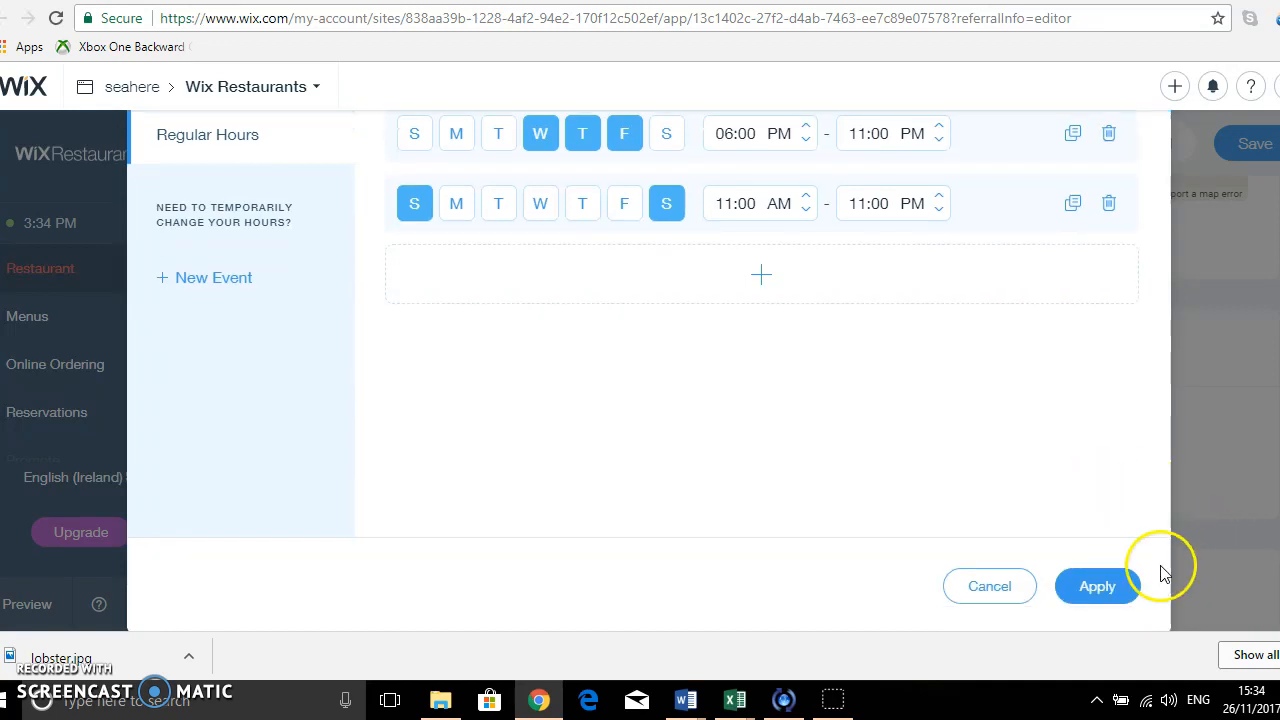
left_click(1097, 588)
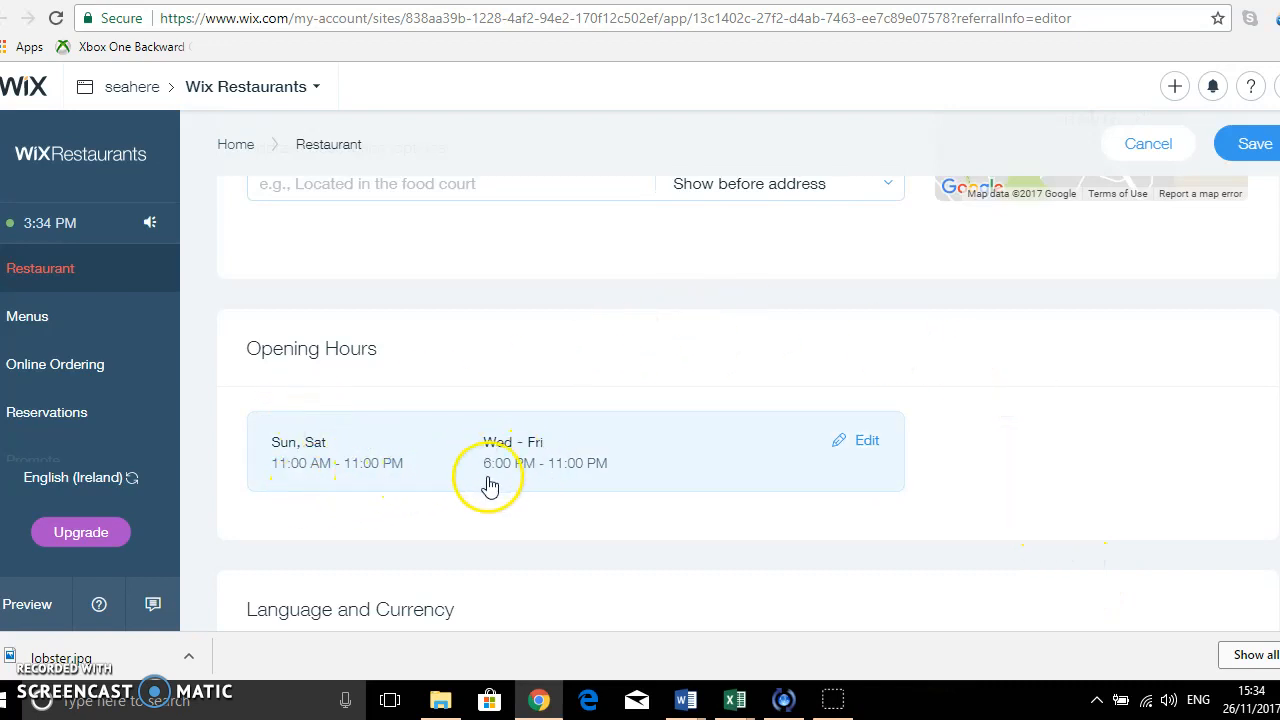
Set the restaurant's language to English (Ireland) and save the restaurant settings.
scroll(646, 491, "down", 3)
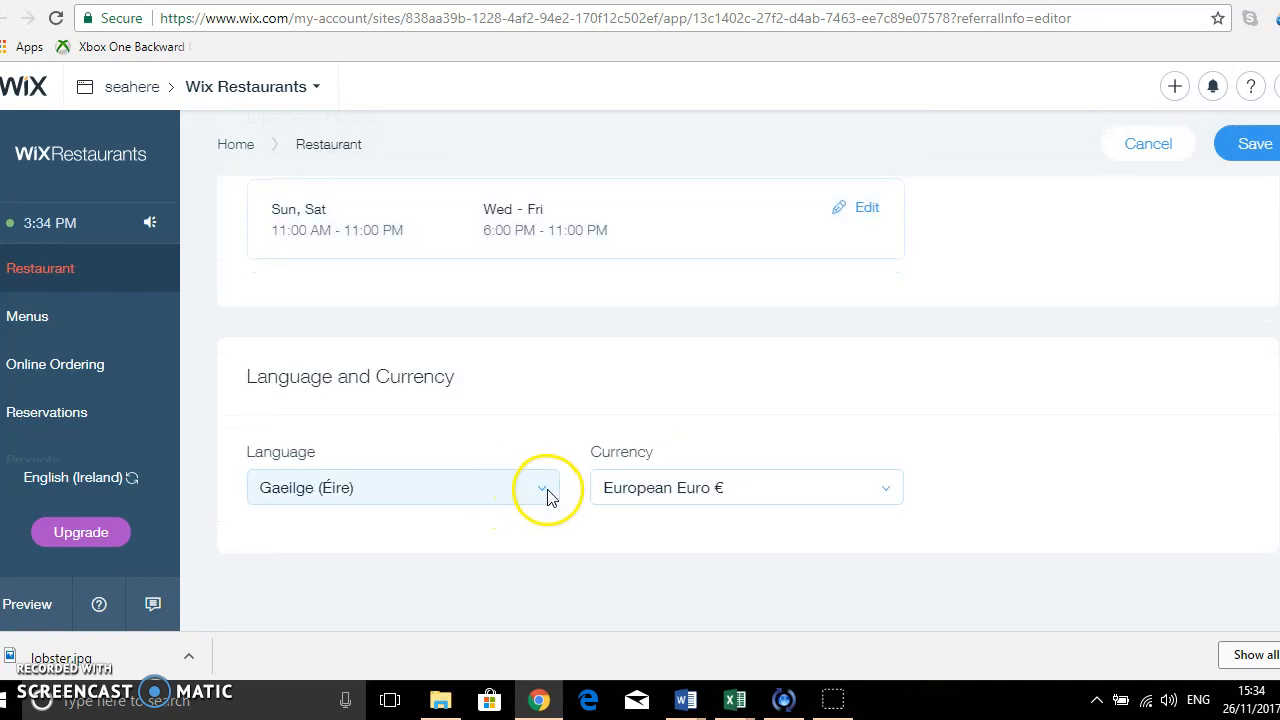
left_click(547, 493)
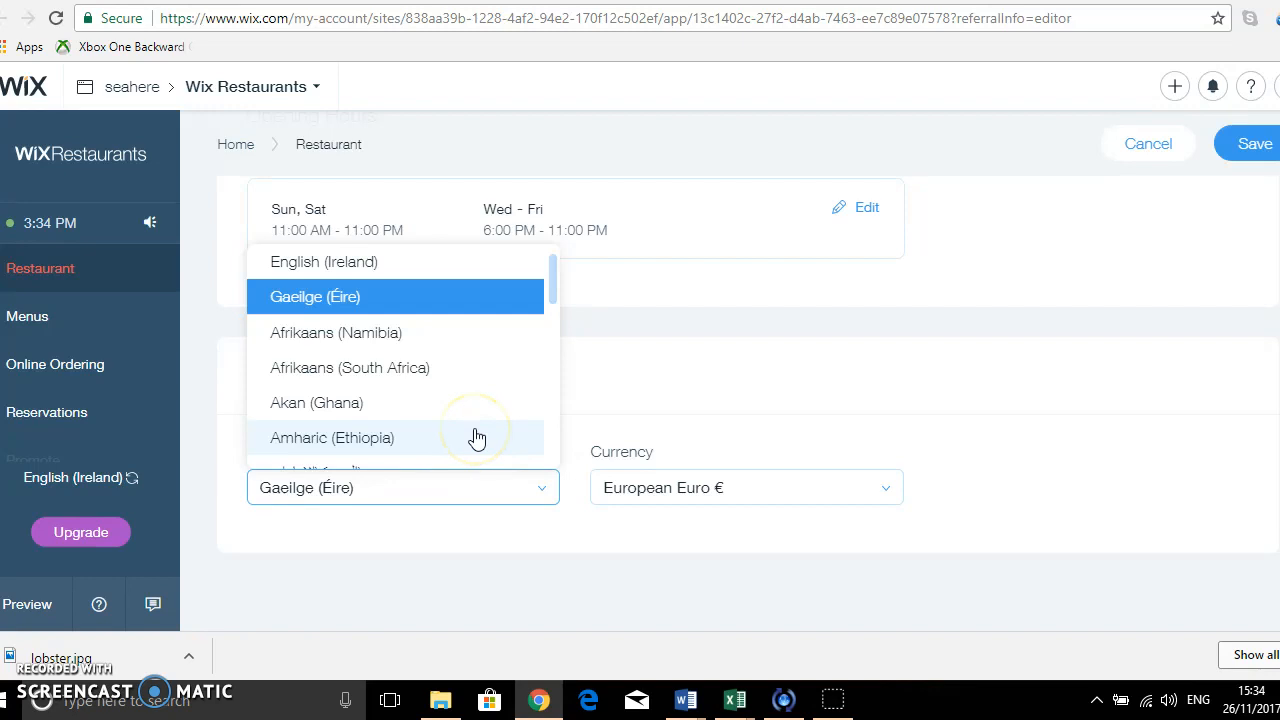
left_click(423, 264)
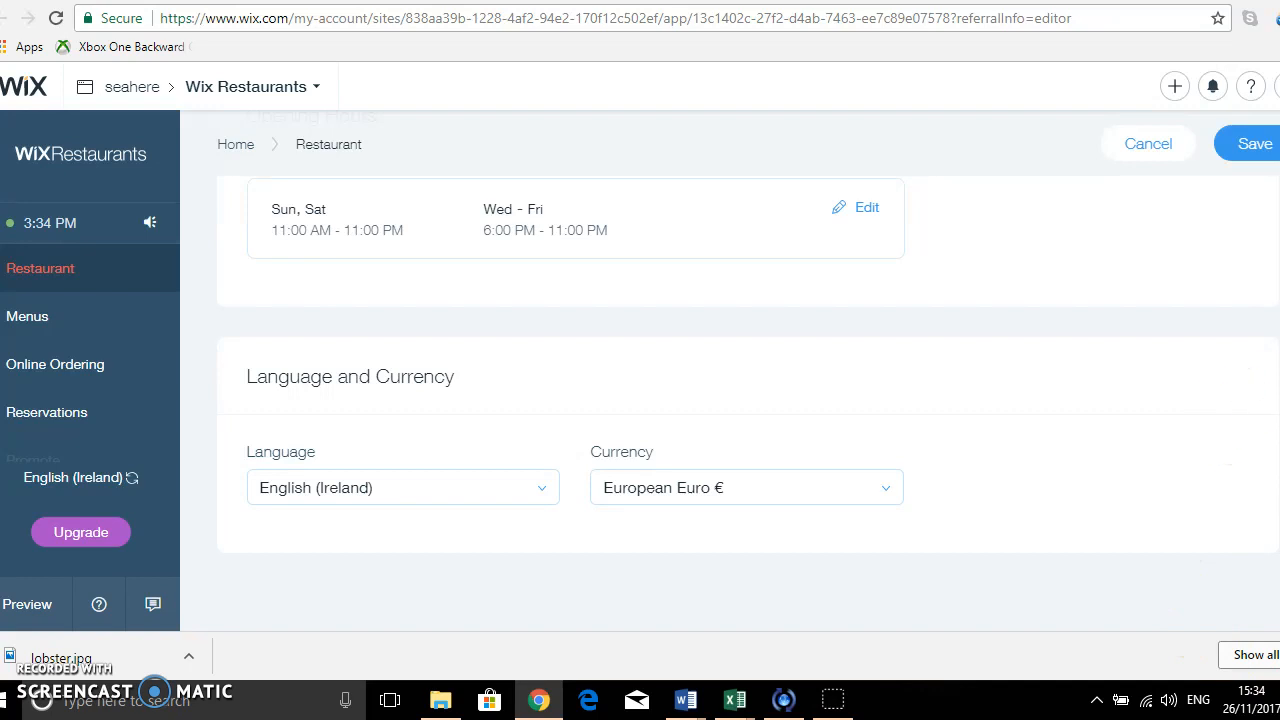
scroll(749, 364, "up", 1)
left_click(1253, 158)
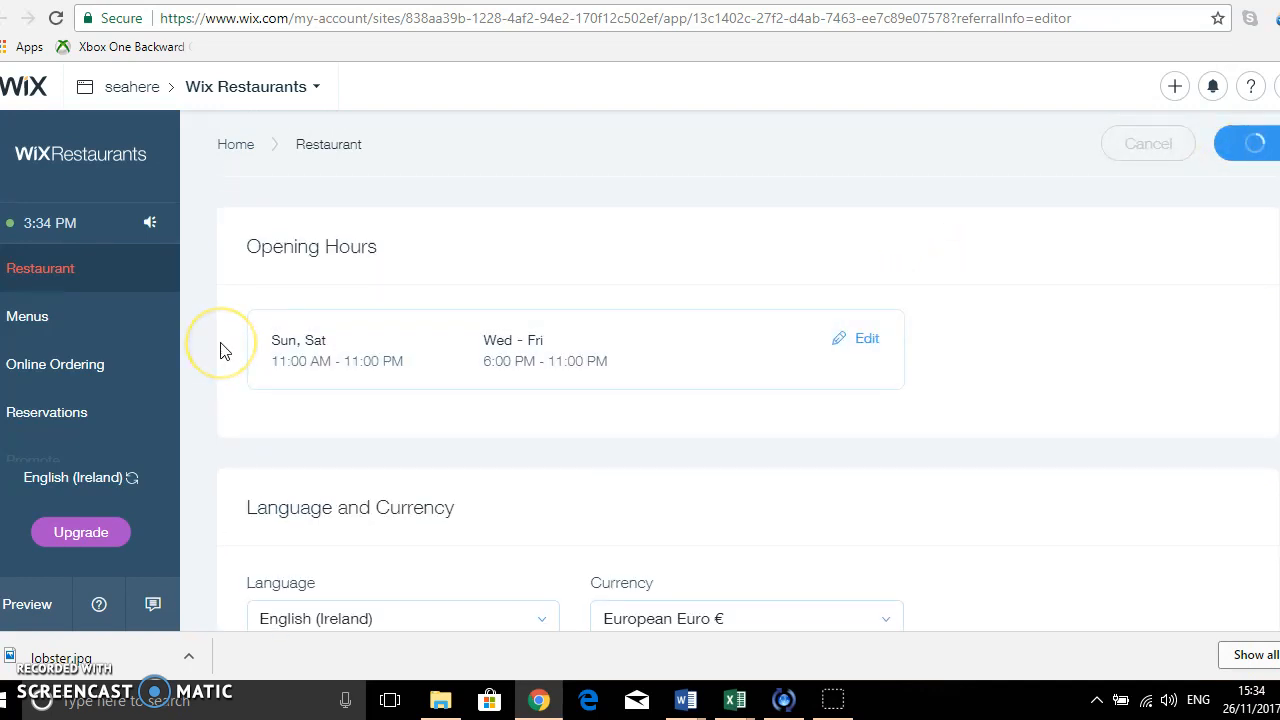
left_click(262, 345)
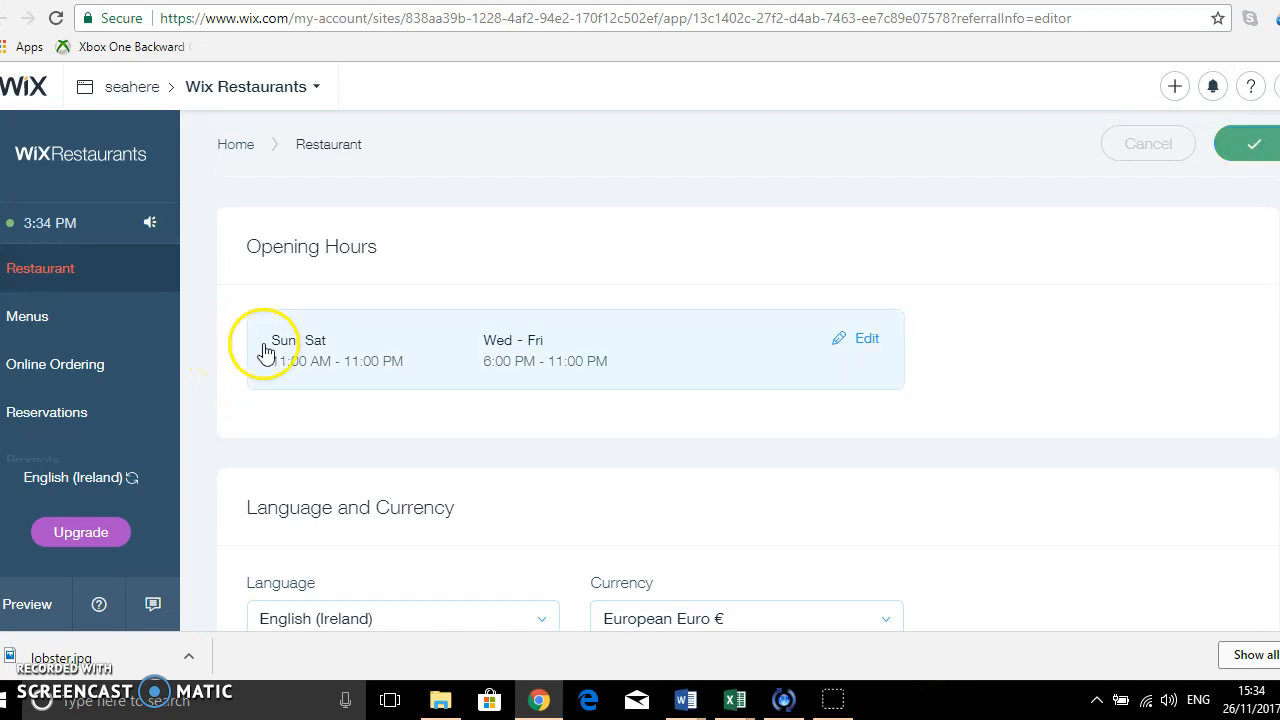
Go to the restaurant's menus and rename the Flavors section as "Lunch Menu".
left_click(38, 290)
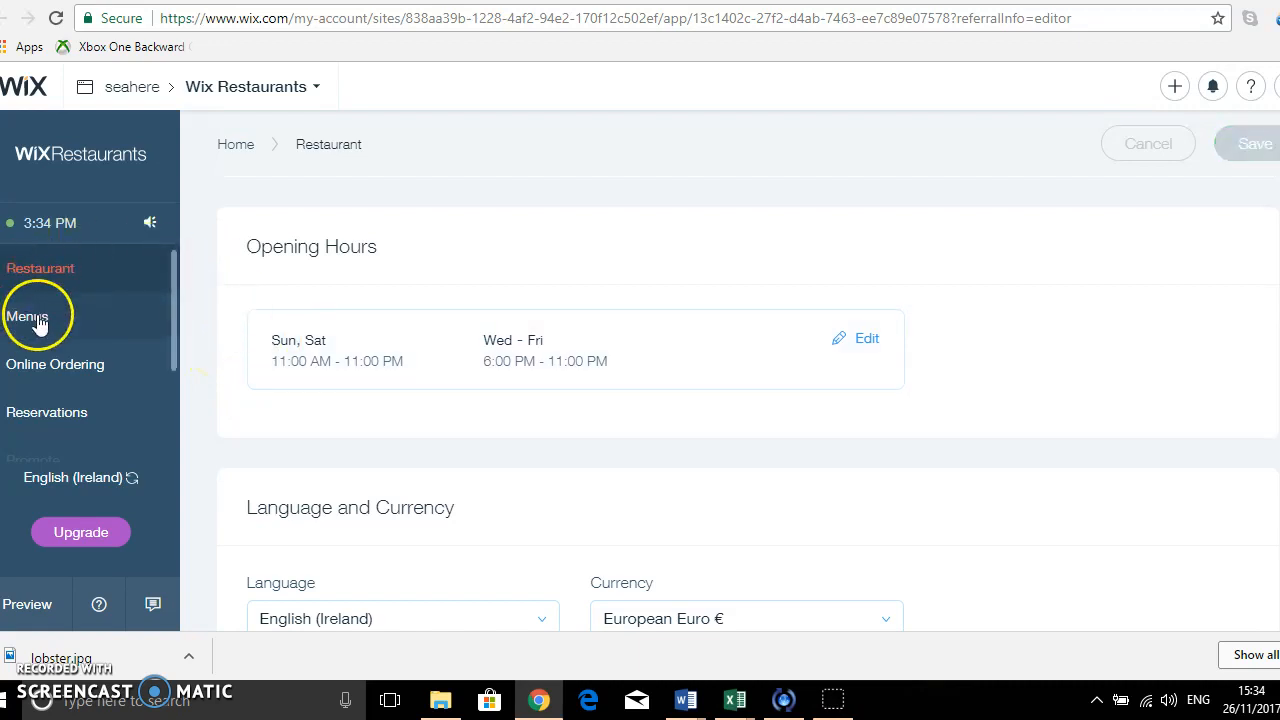
left_click(390, 347)
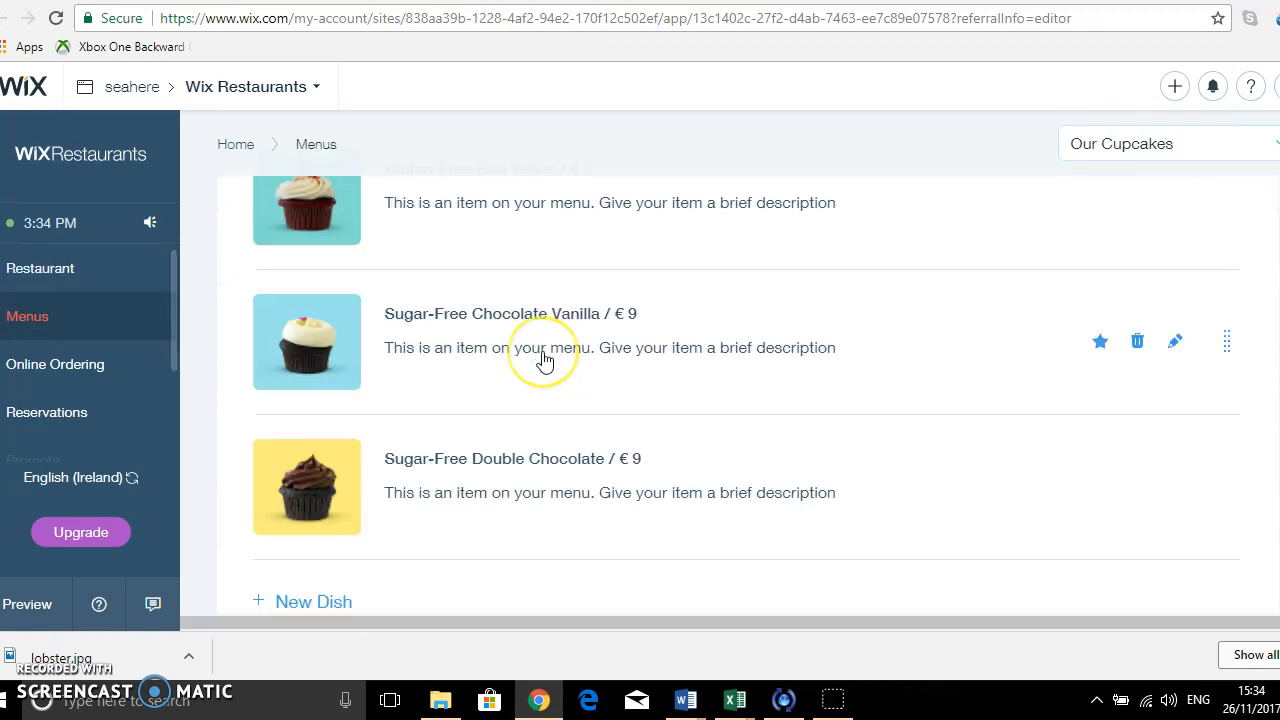
scroll(591, 266, "up", 2)
scroll(591, 266, "up", 7)
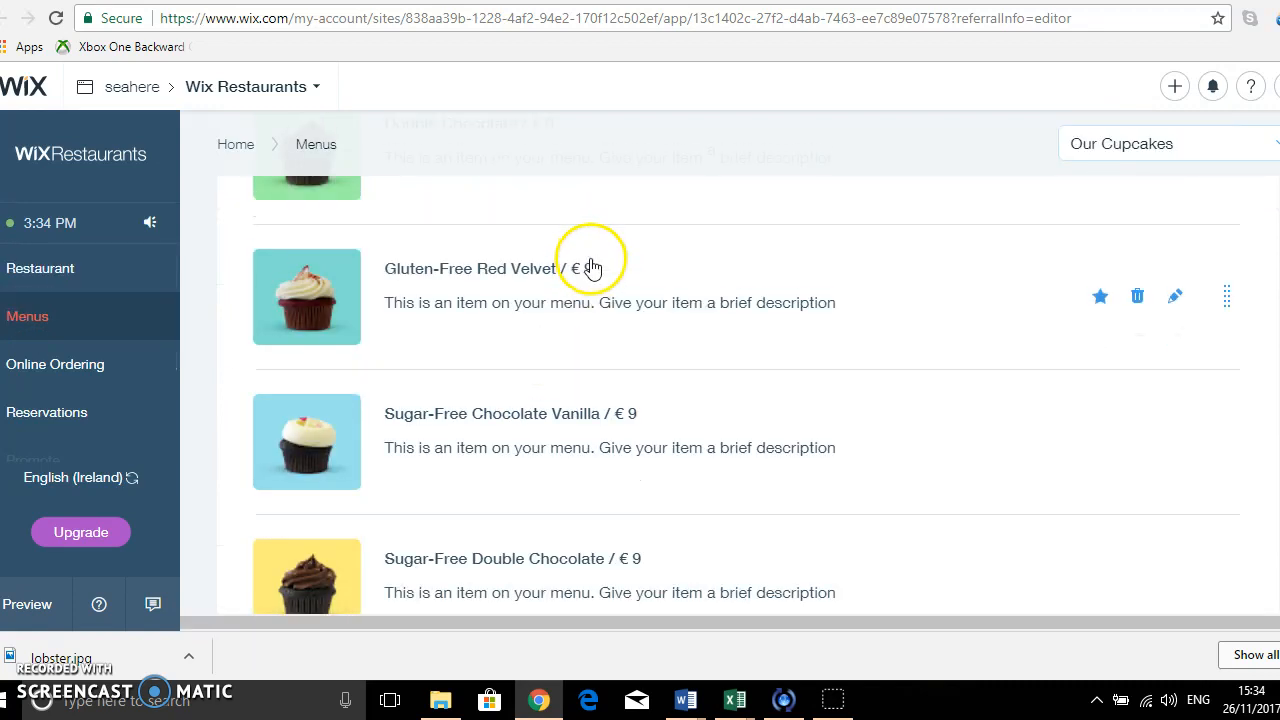
scroll(593, 271, "down", 1)
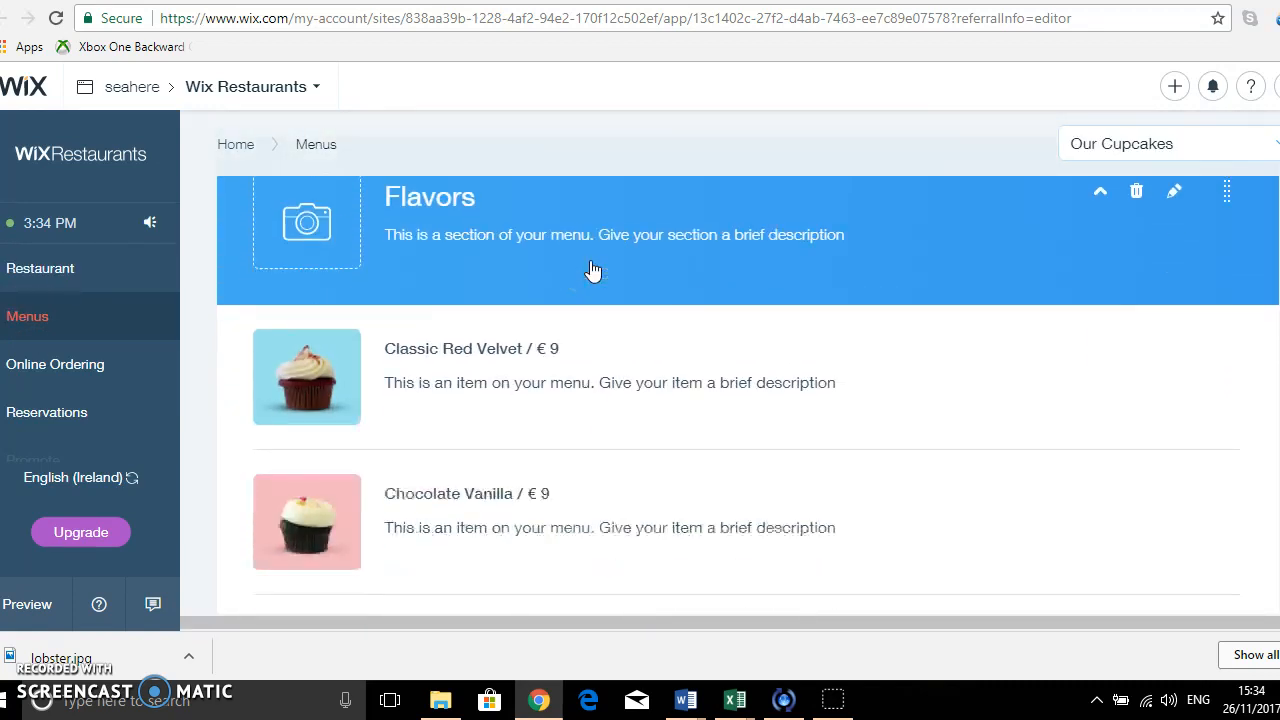
scroll(593, 271, "up", 1)
left_click(417, 288)
double_click(503, 284)
left_click_drag(503, 284, 465, 284)
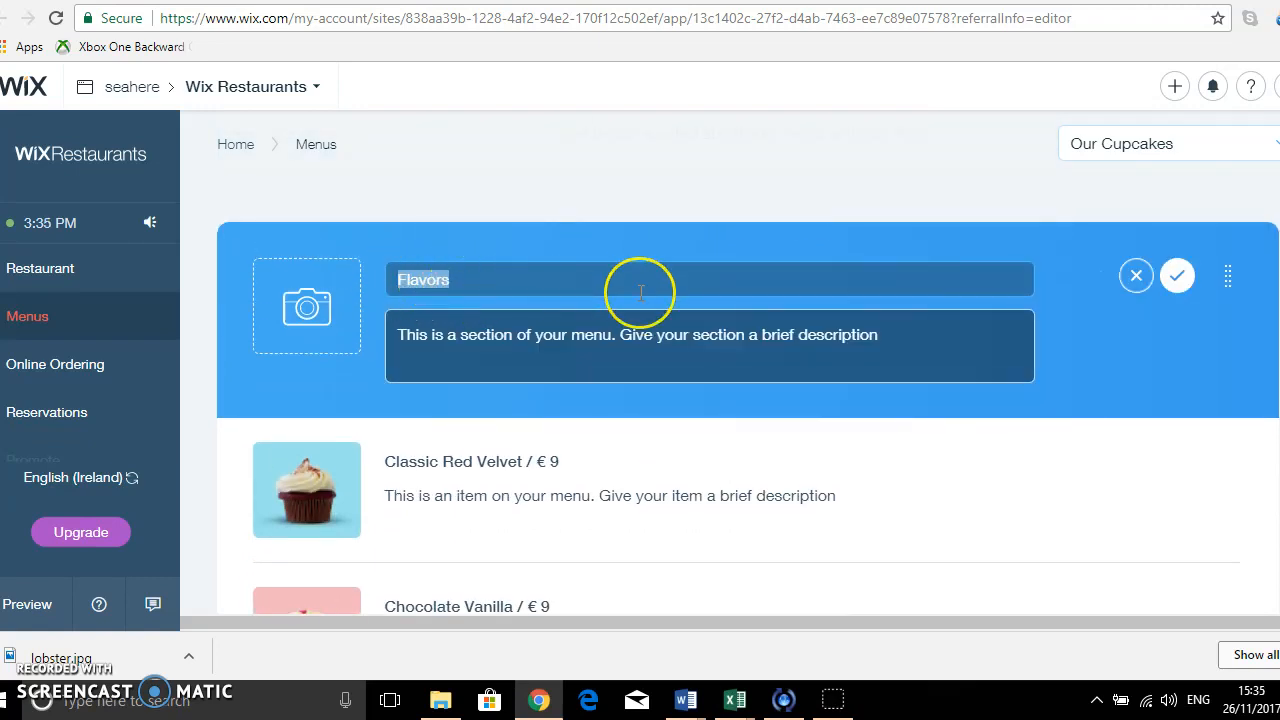
type("Lunch ")
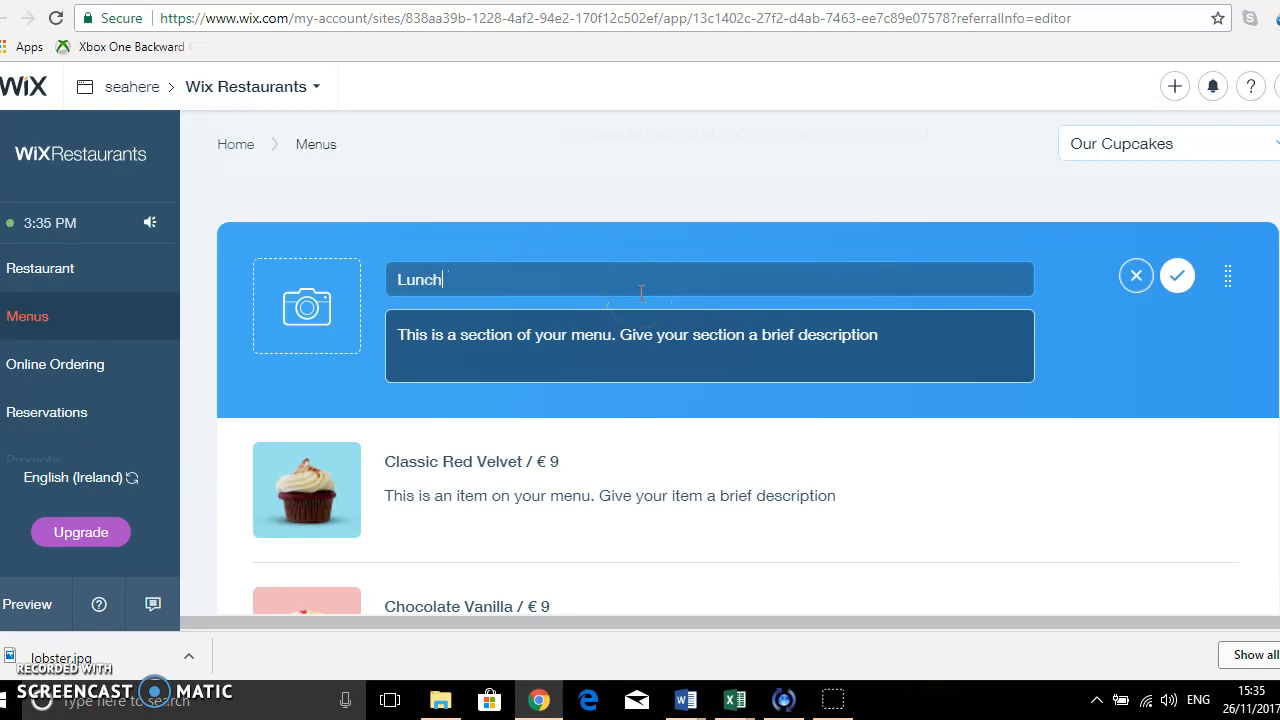
type("Menu")
Replace the section's description with "This is the weekend Lunch Menu, served between 12:30 and 2pm, Saturday and Sunday".
left_click(611, 334)
triple_click(871, 333)
type("This is the weekda")
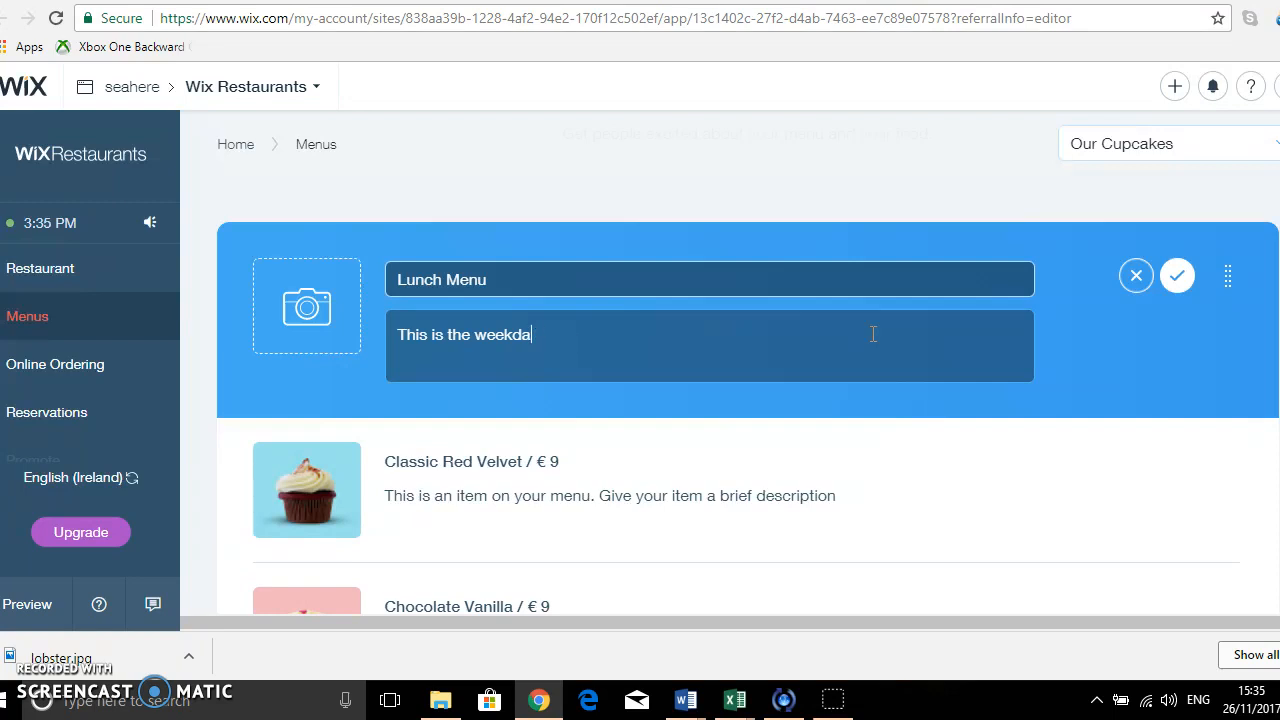
key("BackSpace")
key("BackSpace")
type("end Lunch Menu, served")
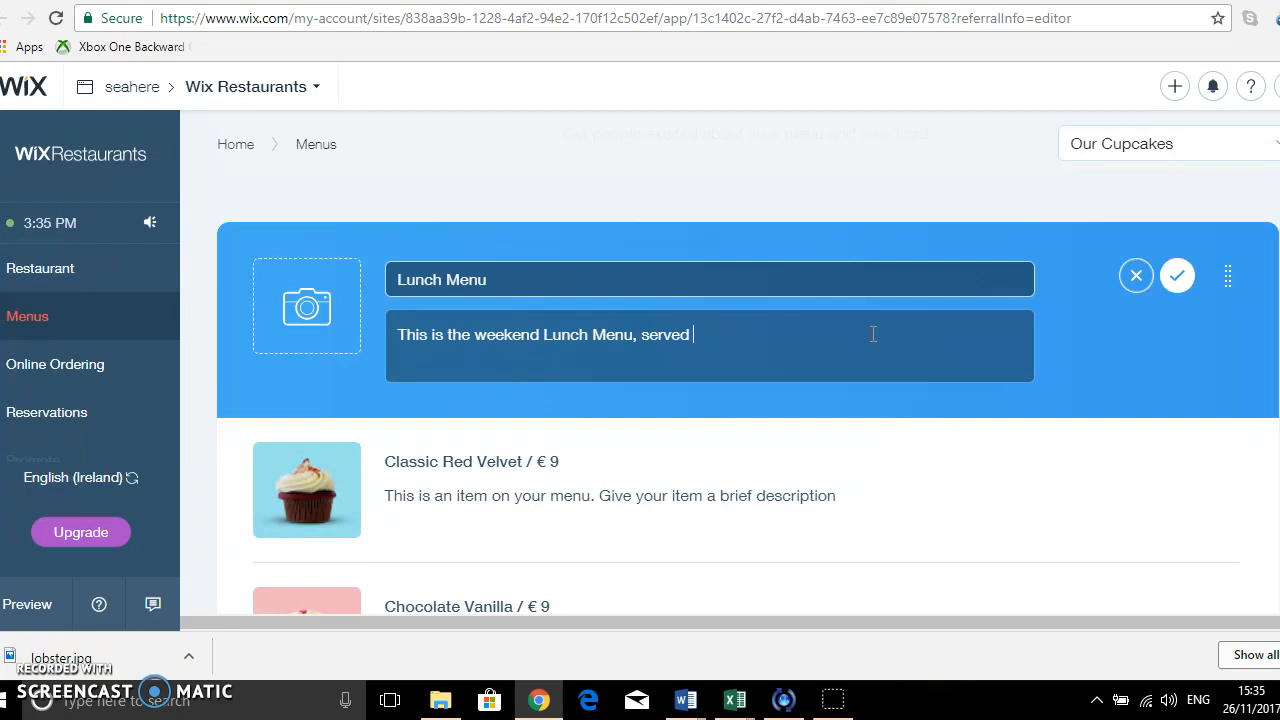
type(" betwween 12:30 and 2pm")
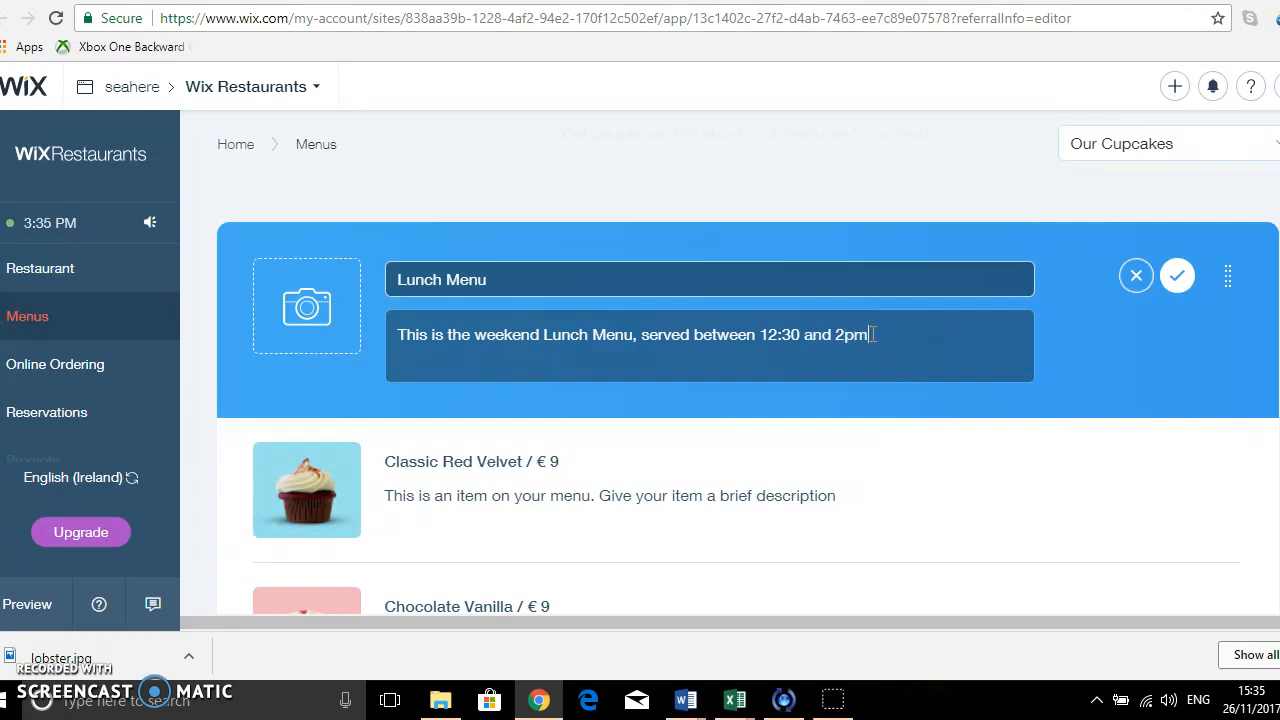
type(", Saturday and Sunday")
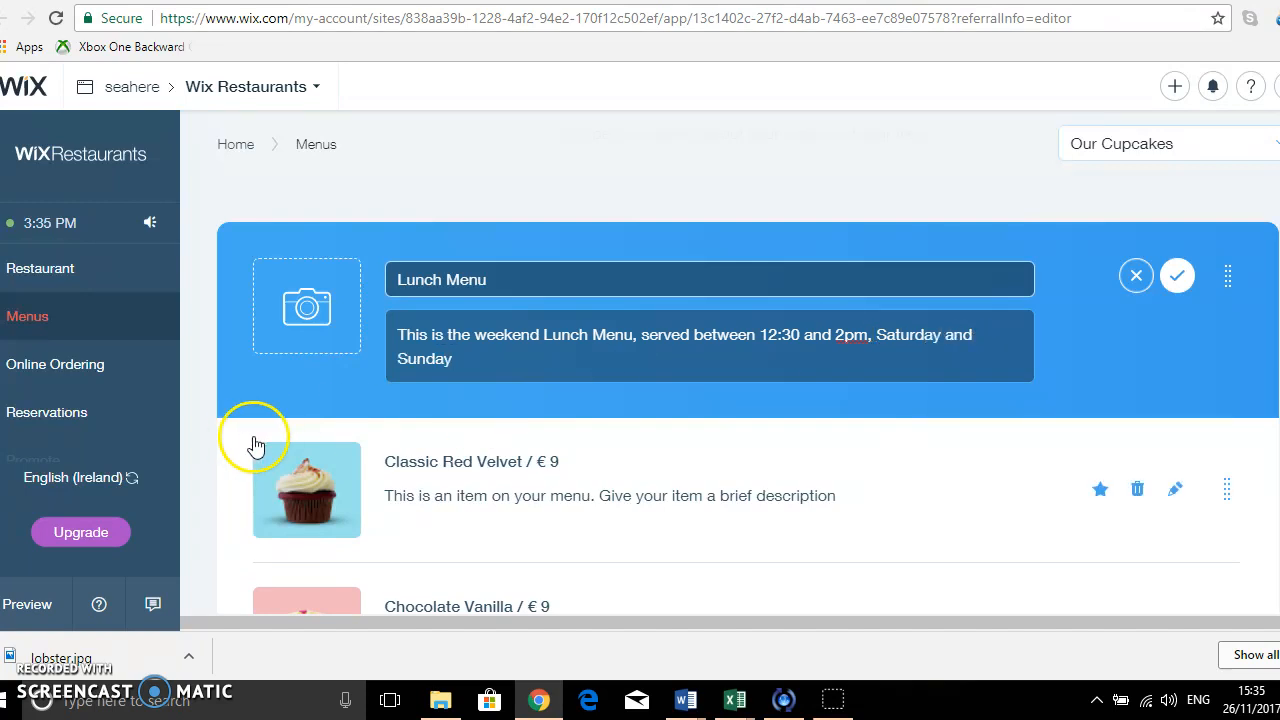
Open the Classic Red Velvet dish and start replacing its image from the free Wix pictures.
scroll(609, 477, "down", 2)
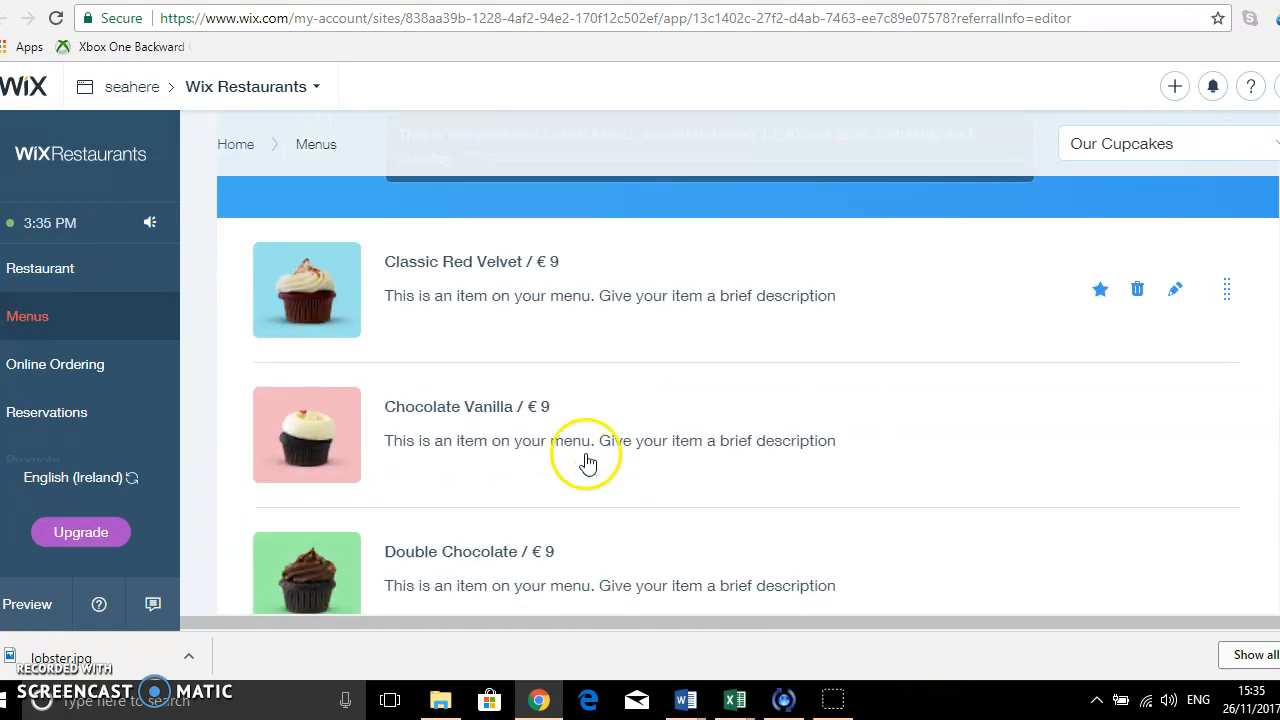
left_click(455, 264)
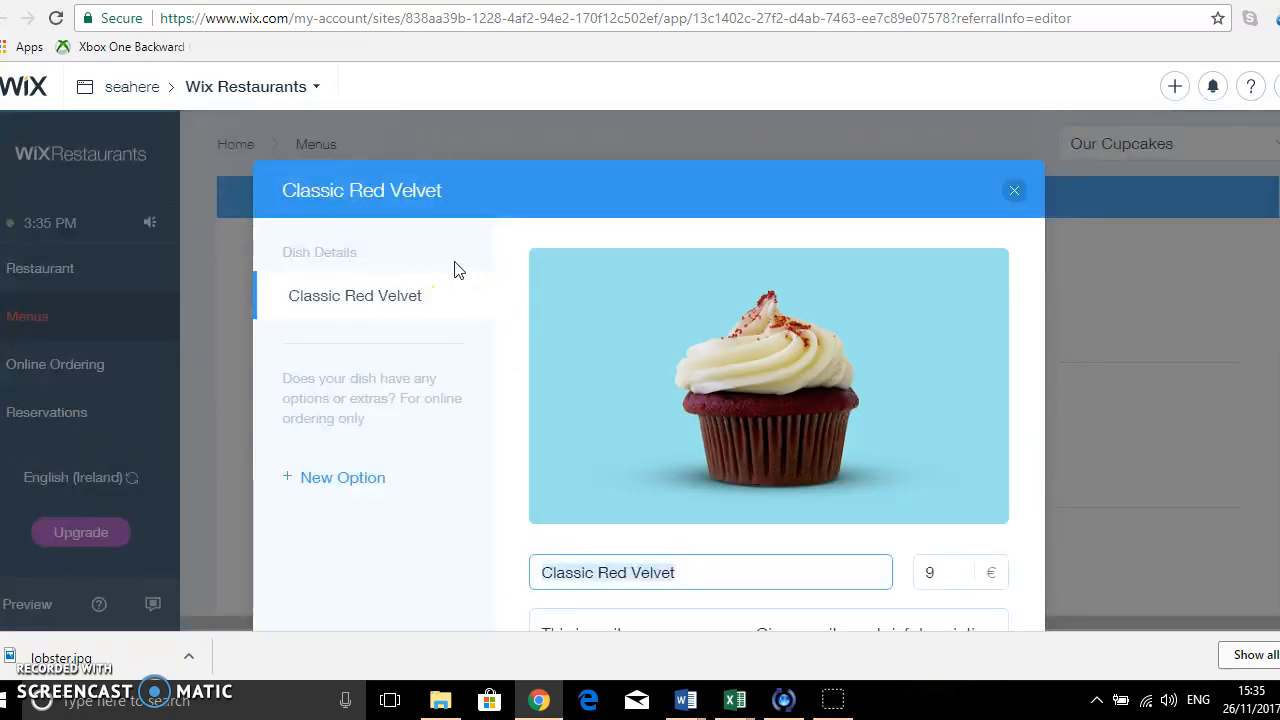
mouse_move(820, 486)
left_click(832, 394)
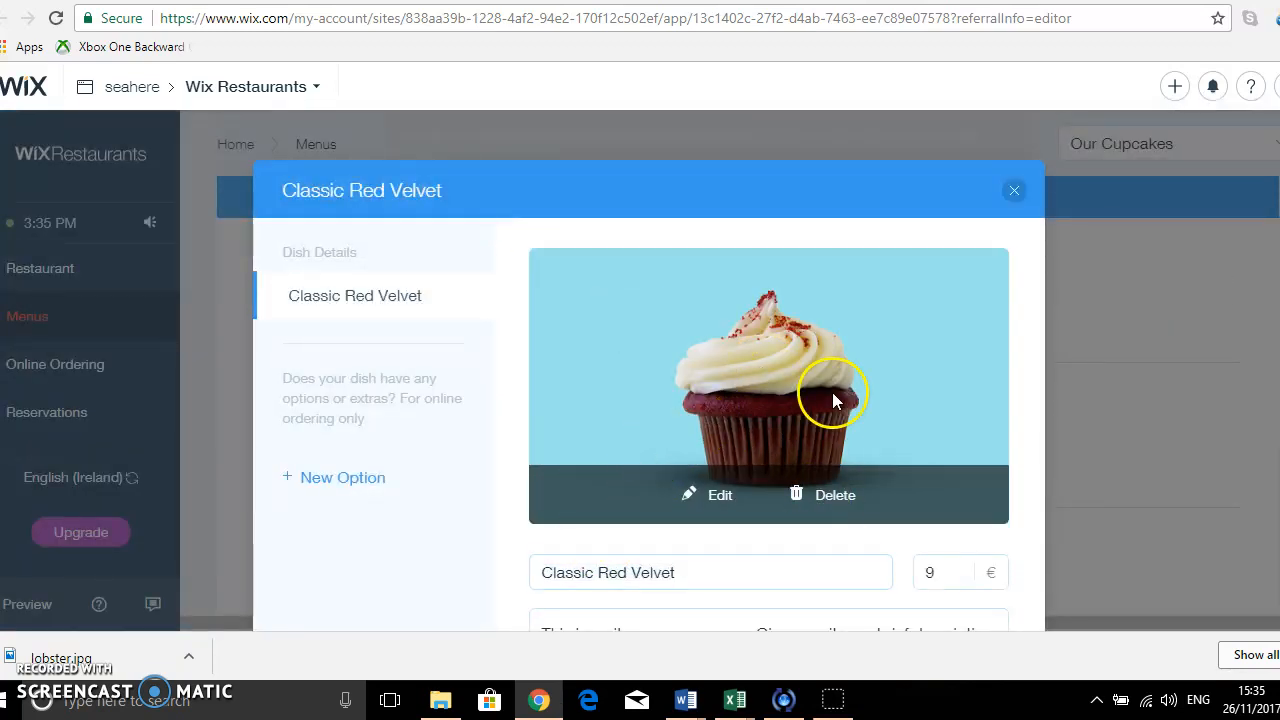
left_click(723, 496)
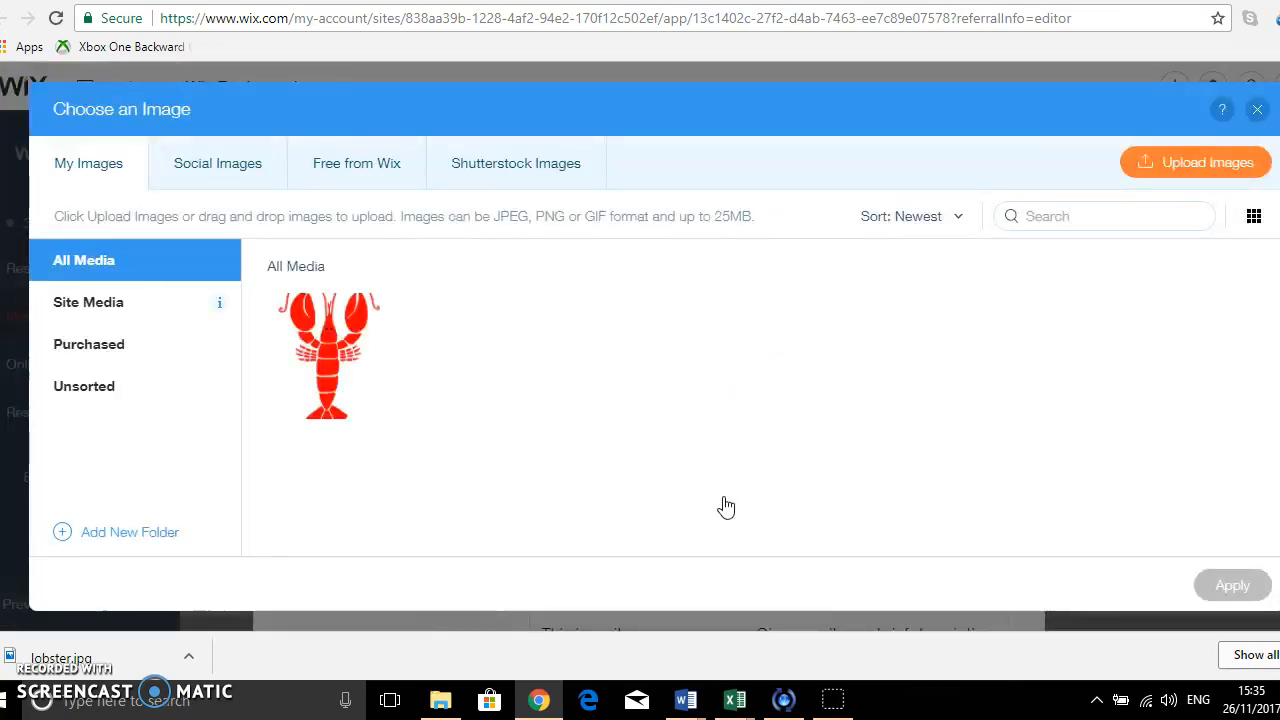
left_click(368, 172)
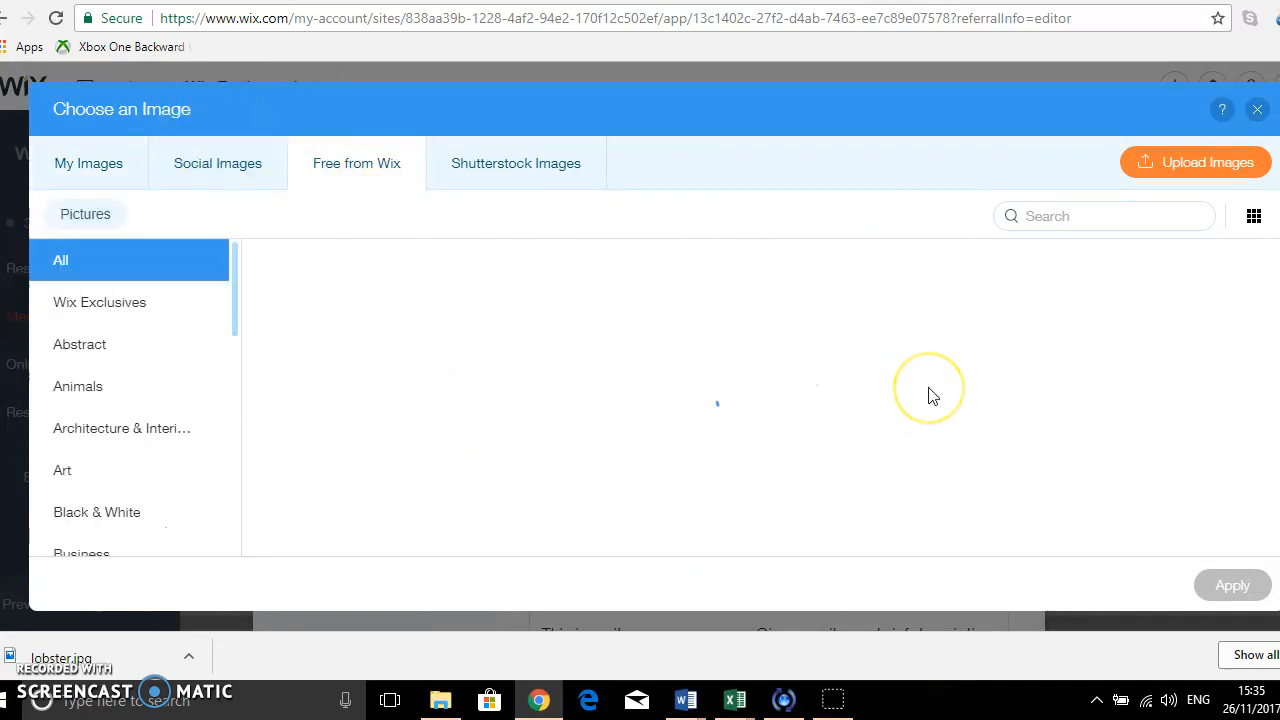
Find the bruschetta picture in the free Wix collection and apply it as the dish image.
scroll(930, 397, "down", 2)
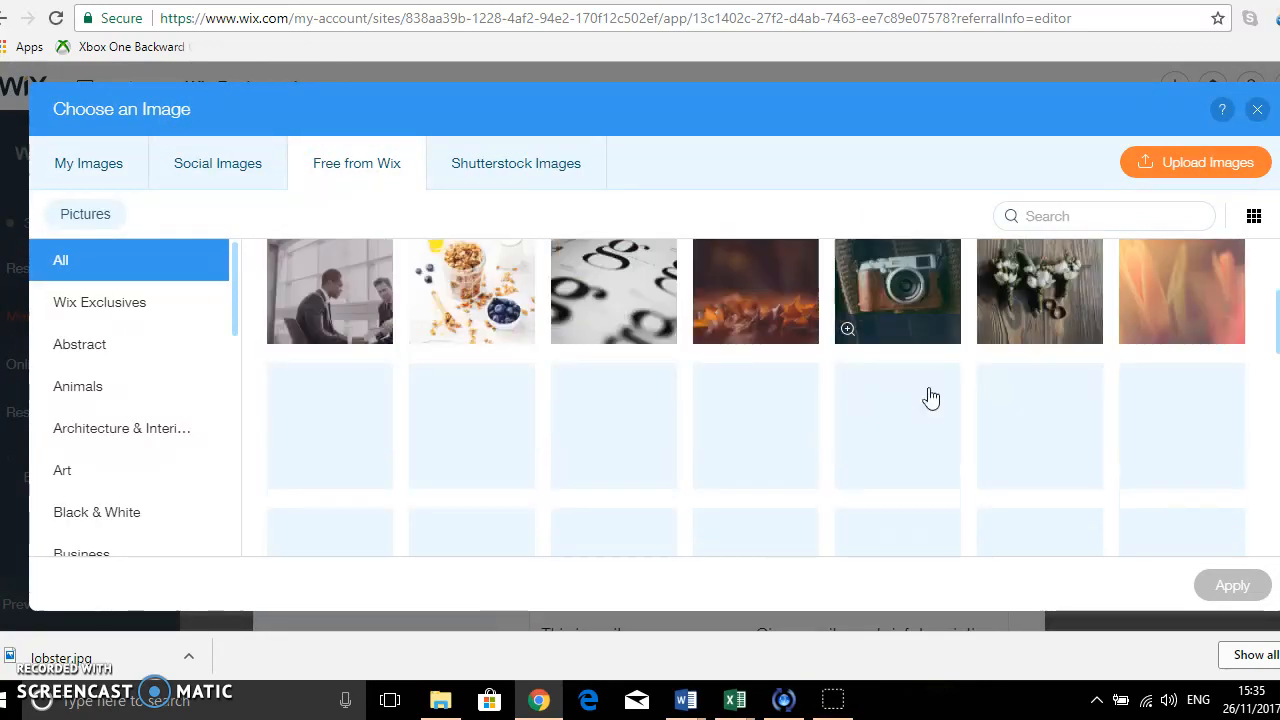
scroll(930, 397, "down", 2)
scroll(930, 397, "down", 2)
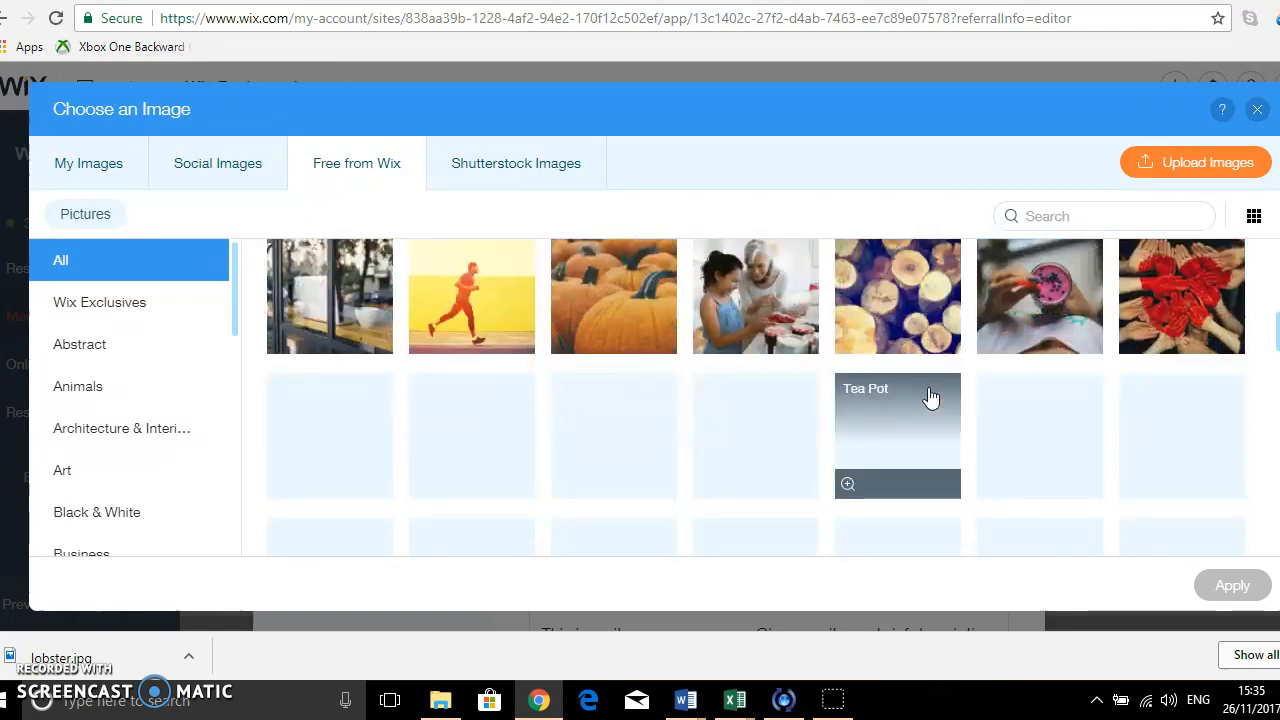
scroll(930, 397, "down", 5)
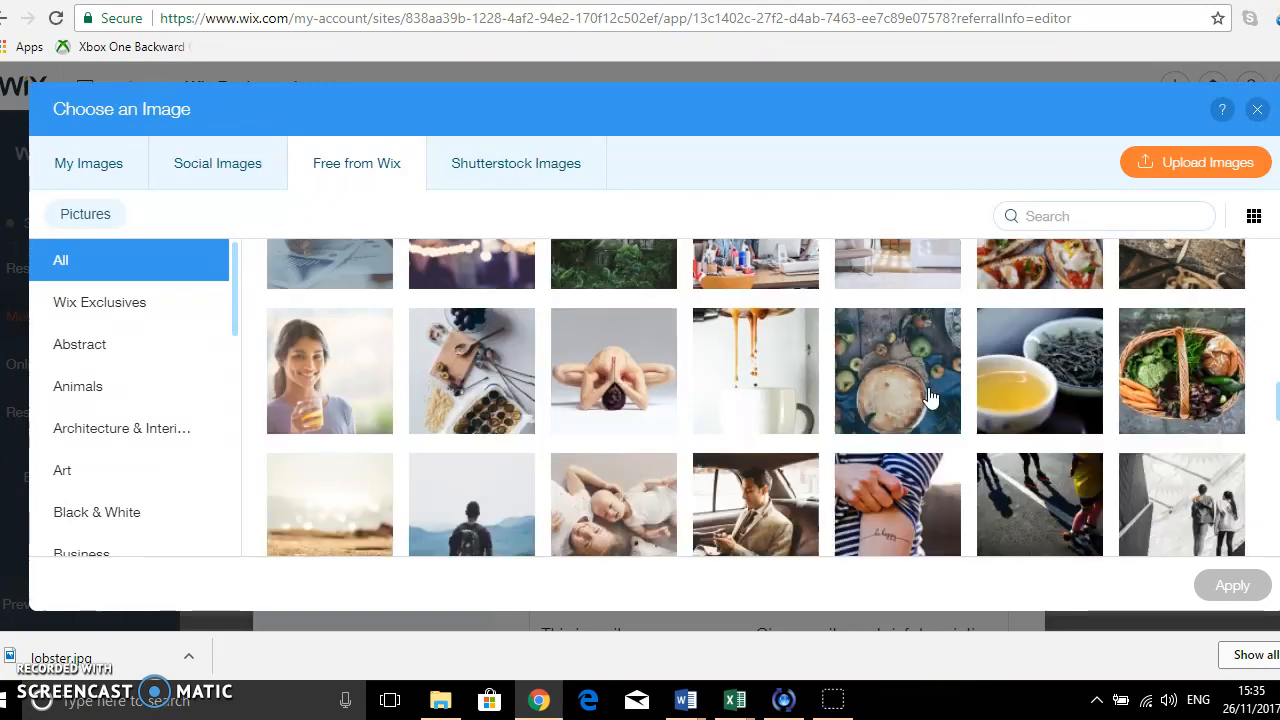
scroll(932, 395, "up", 1)
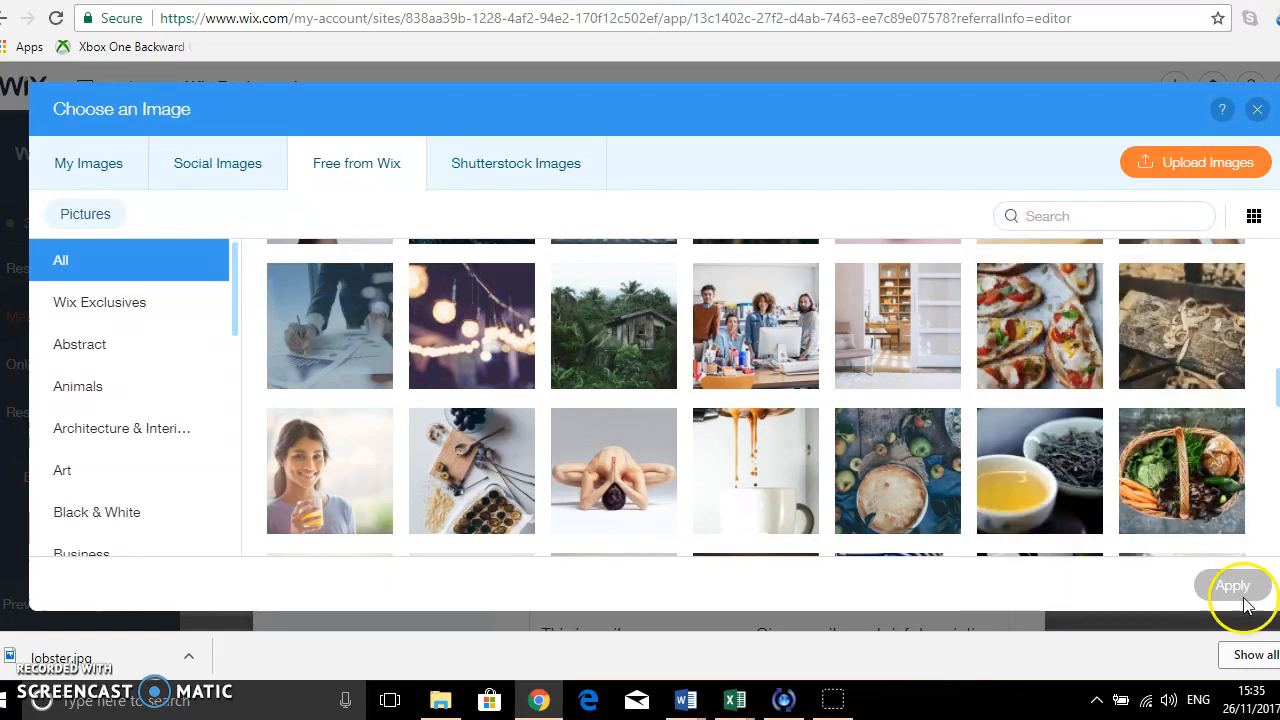
left_click(1030, 316)
left_click(1234, 587)
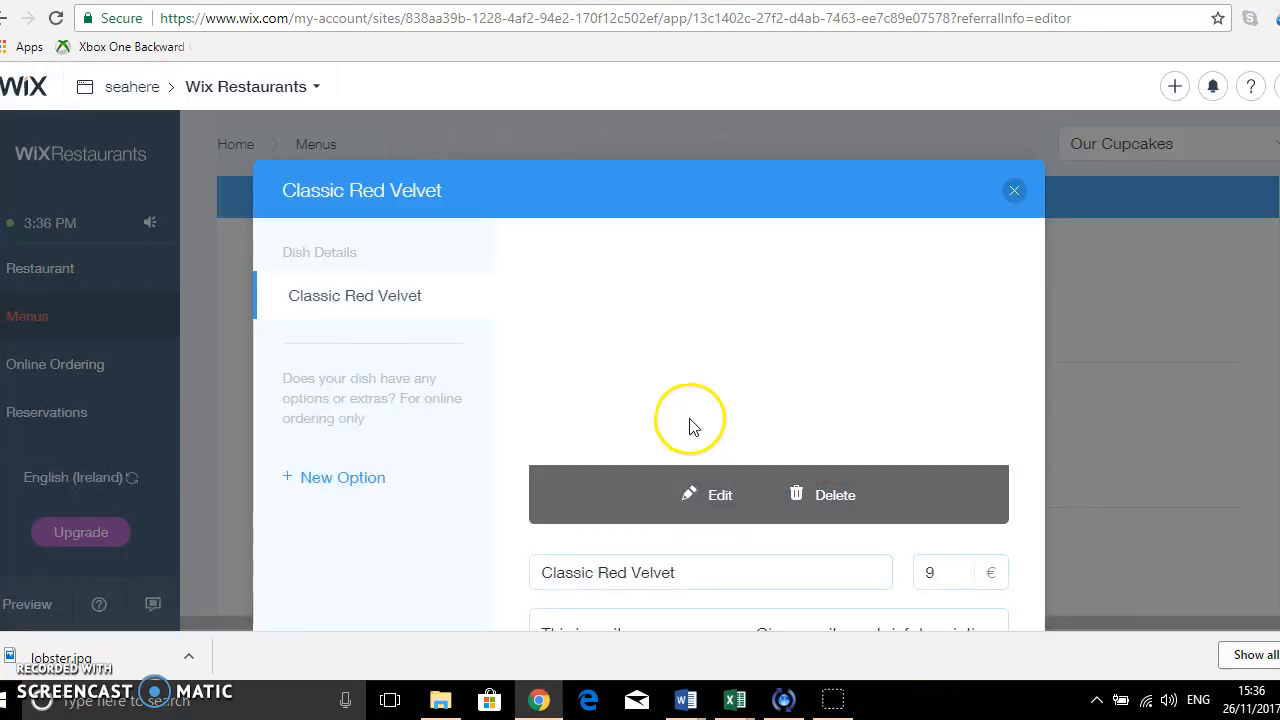
Rename the dish as "Bruschetta".
scroll(852, 455, "down", 2)
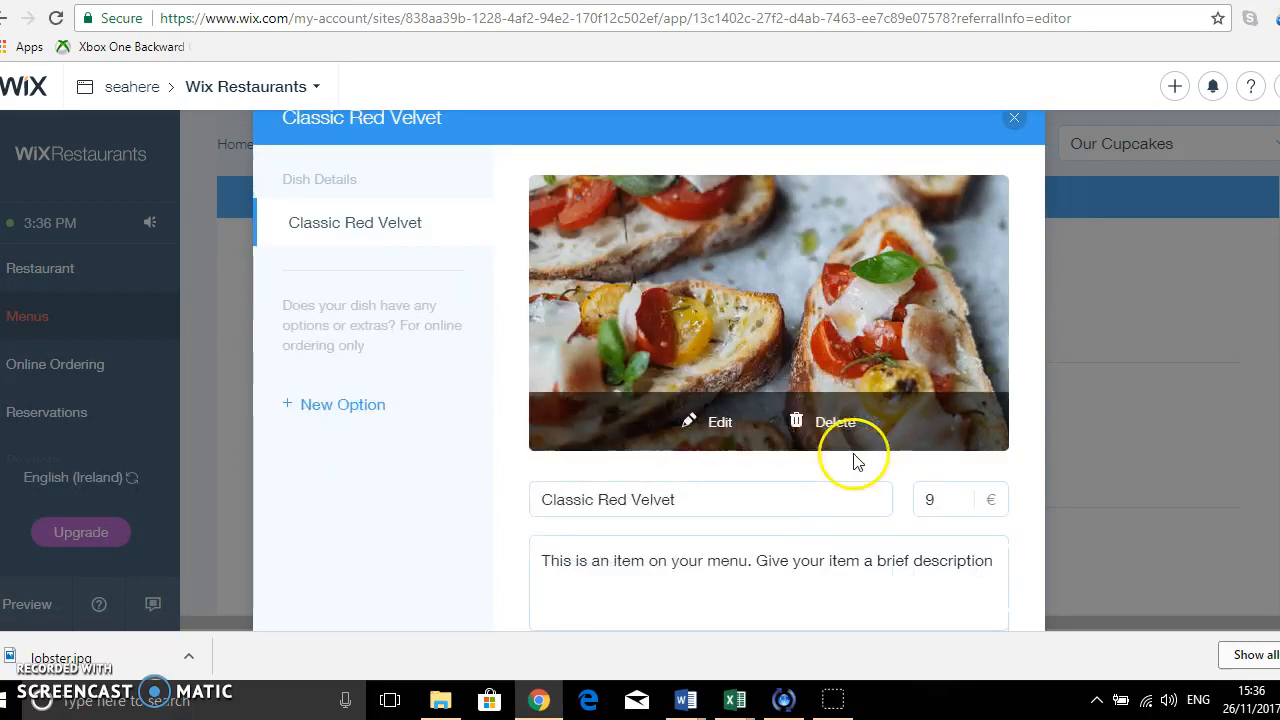
triple_click(648, 370)
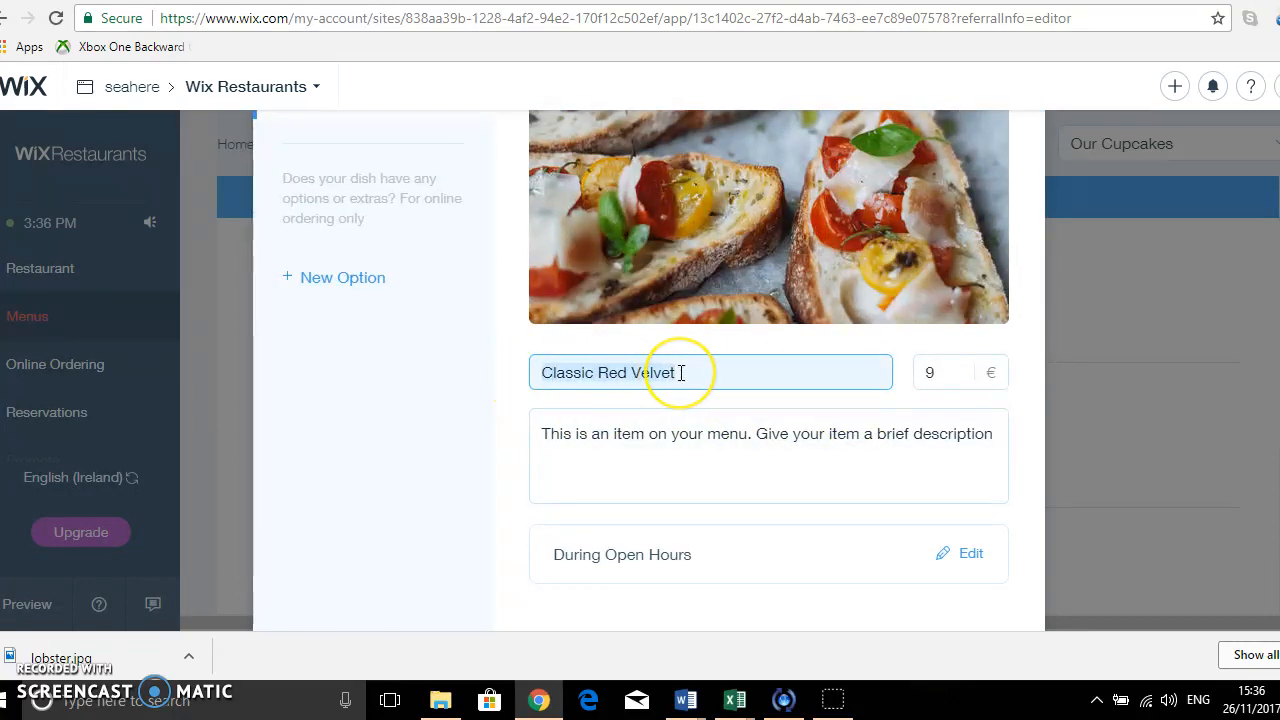
type("Bruschetta")
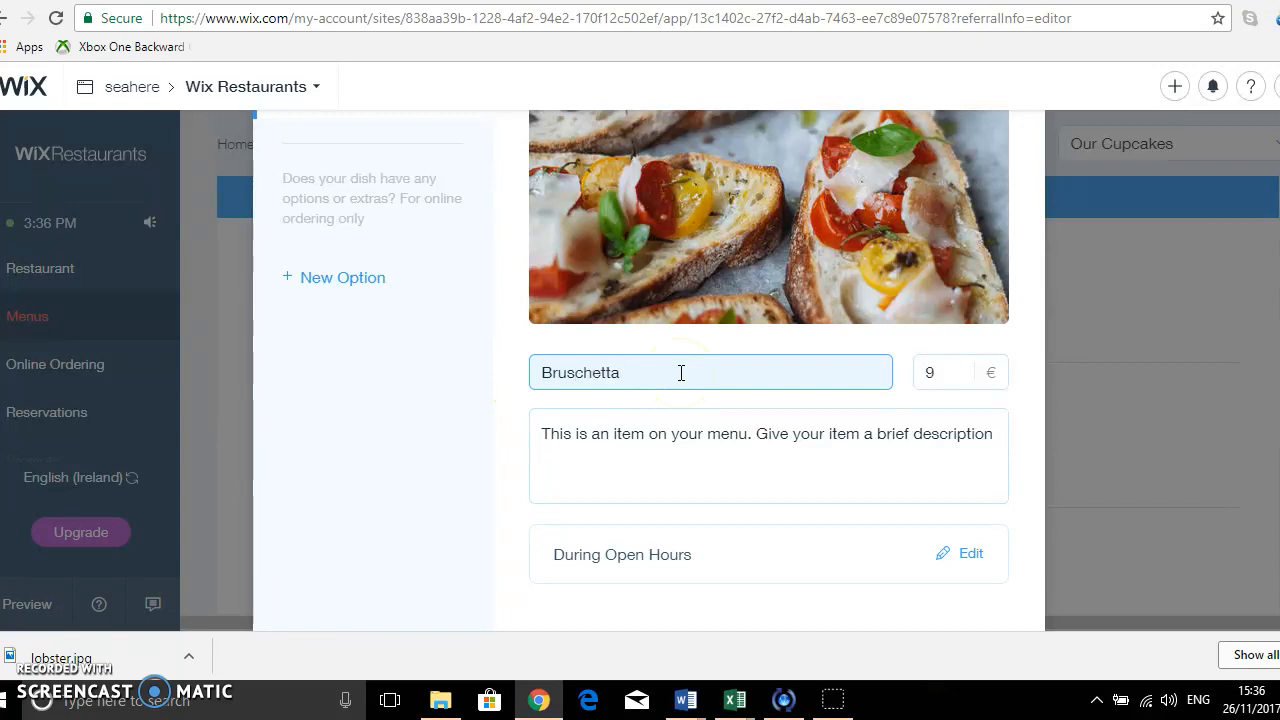
left_click(995, 384)
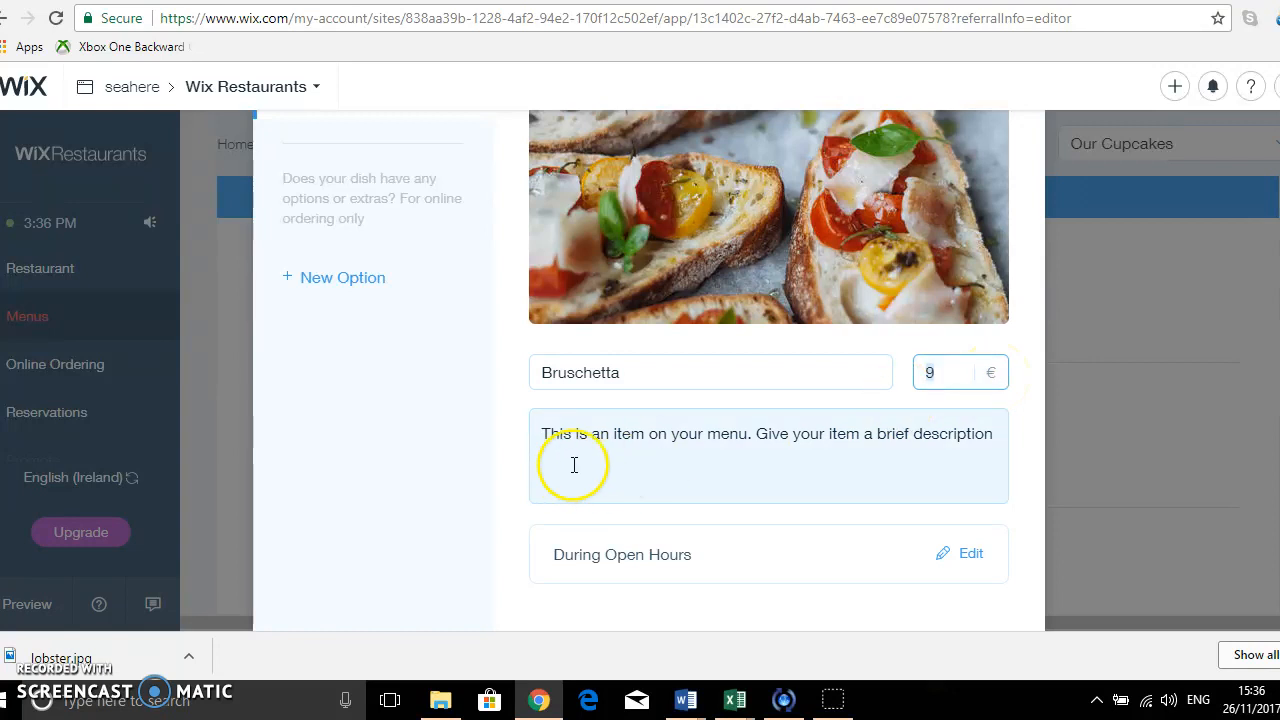
Replace the Bruschetta dish's placeholder description with "Toasted Foccacia bread with fresh cherry tomatoes".
left_click_drag(991, 429, 530, 437)
type("Focca")
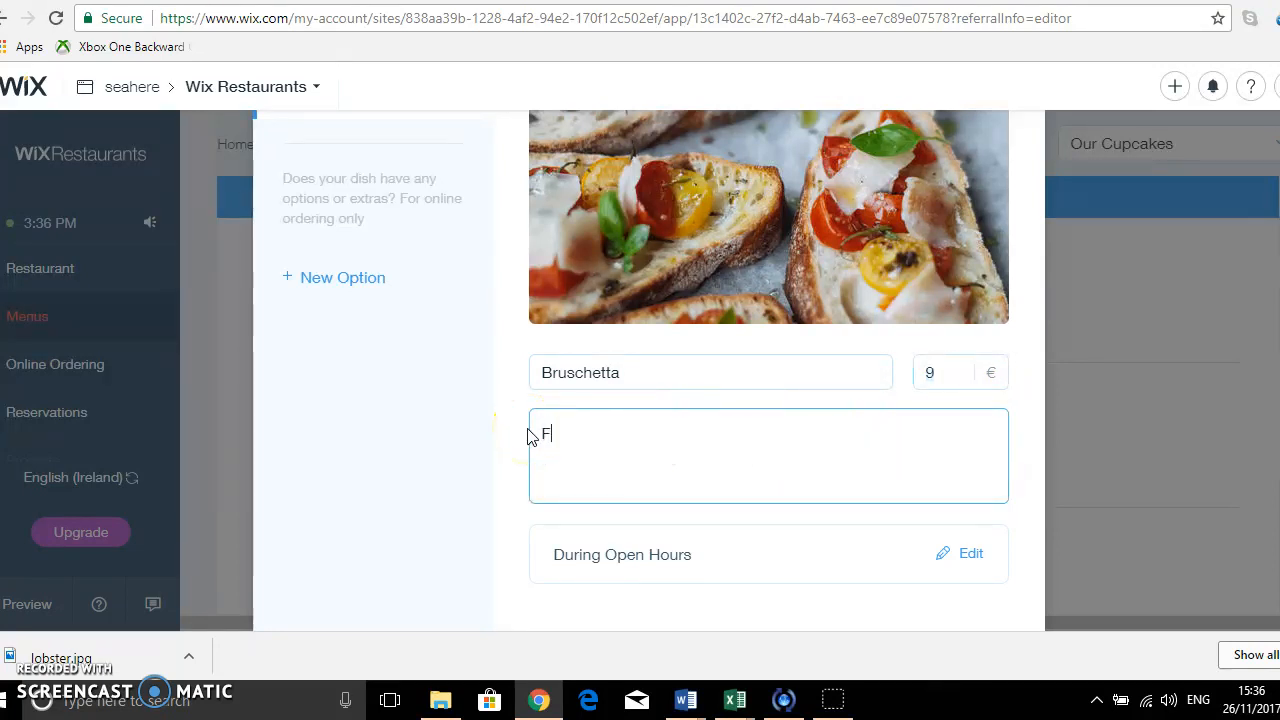
key("BackSpace")
key("BackSpace")
key("BackSpace")
type("Toasted Foccacia bread with")
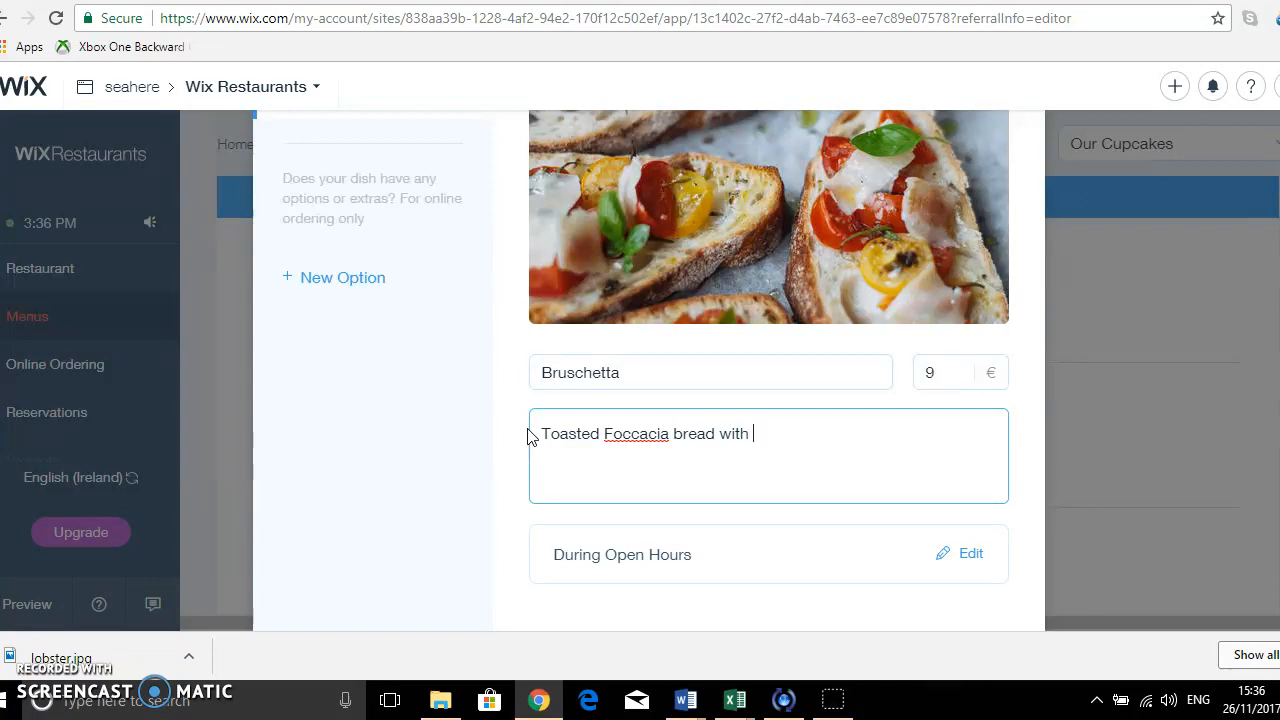
type(" fresh che")
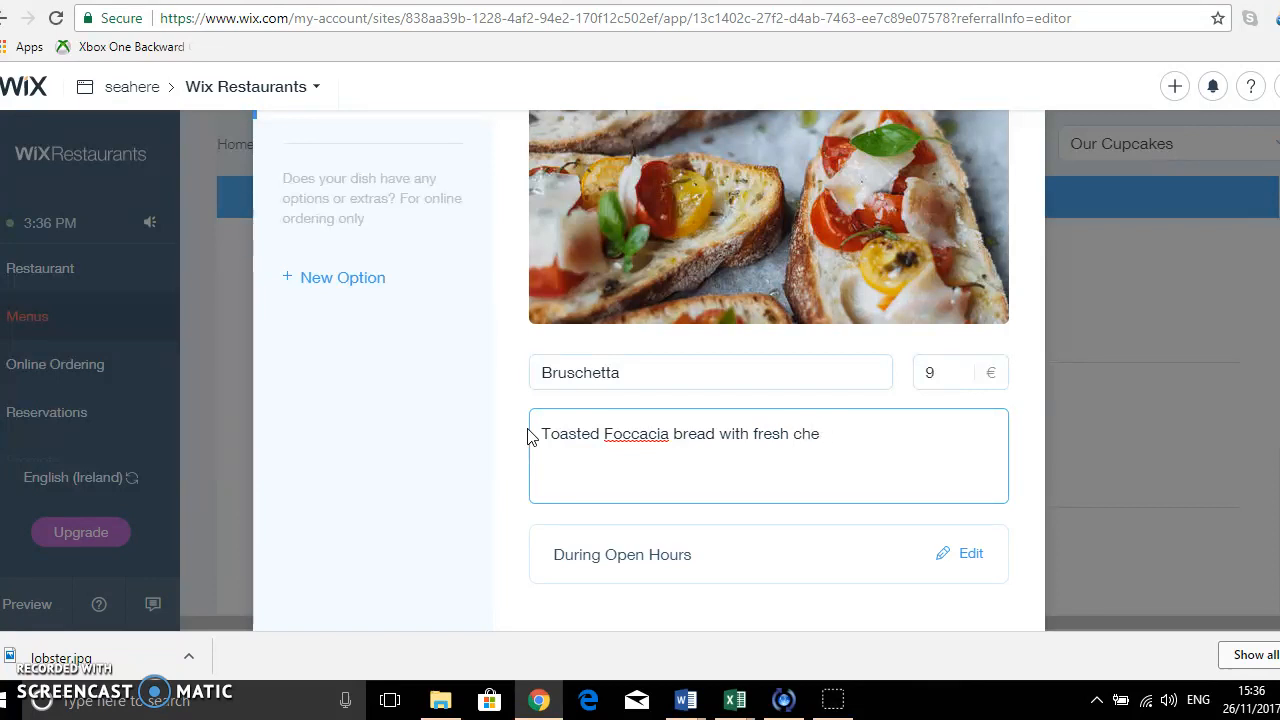
type("rry tomatoes")
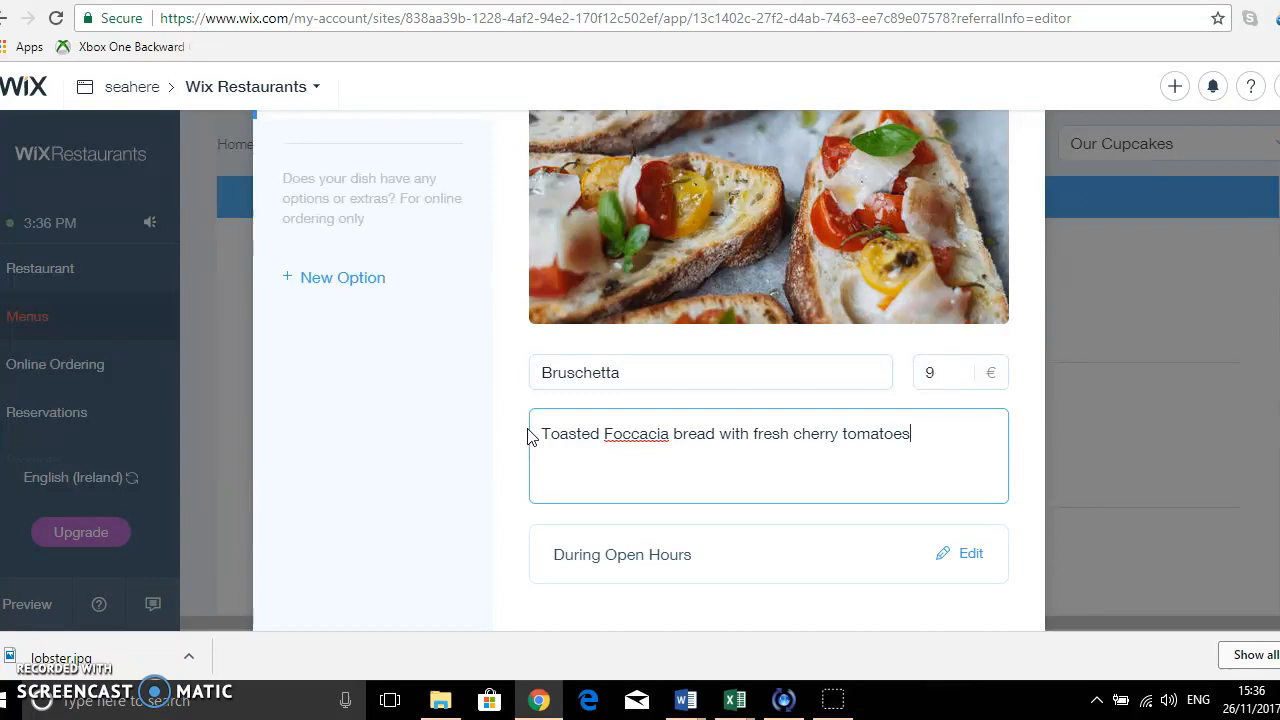
type(" and ")
type("pepper")
Extend the Bruschetta description with "and peppers, garnished with basil and drizzled with olive oil" and save the dish.
key("BackSpace")
type("pp")
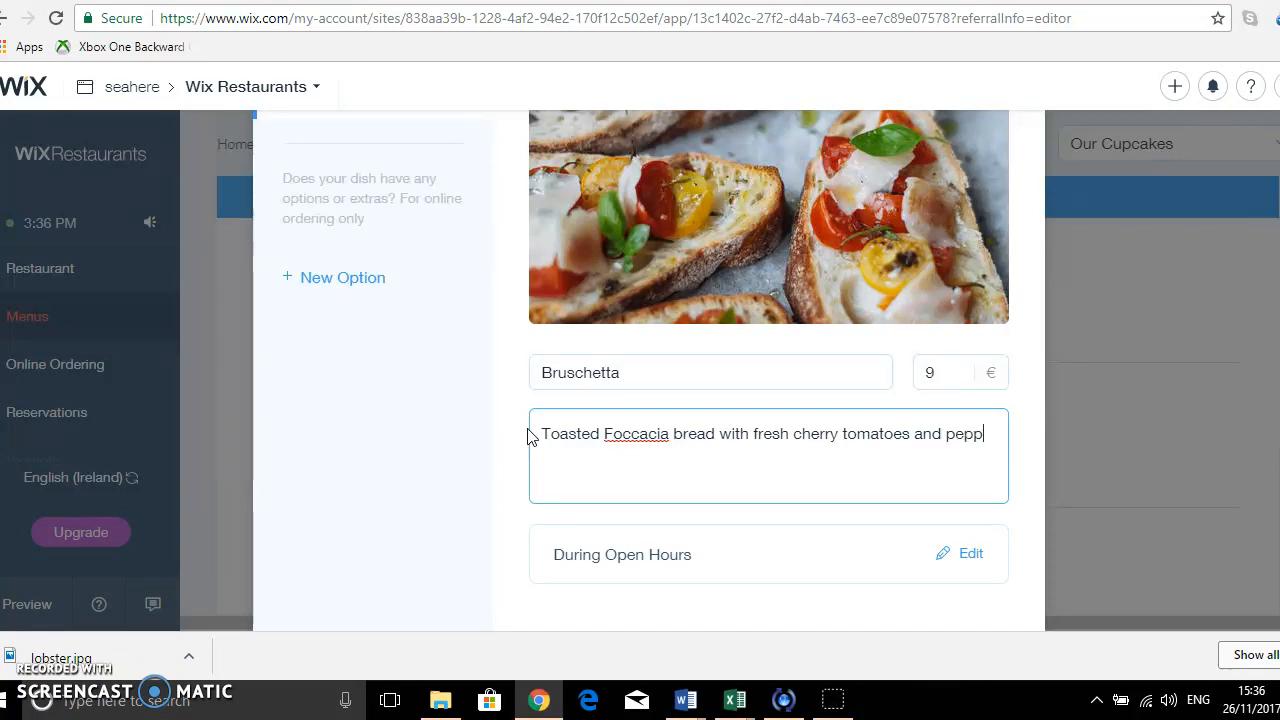
type("ers, garnished ")
type("with basil and")
type(" d")
type("ri")
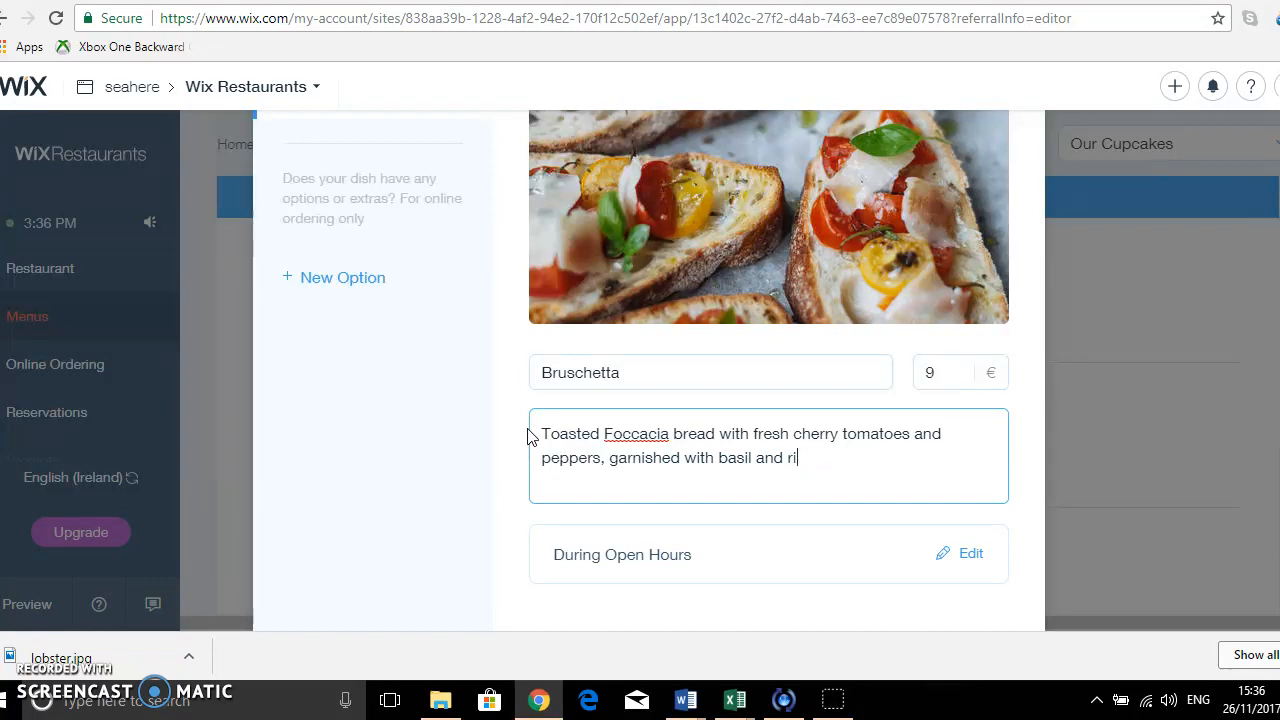
type("zzxzz")
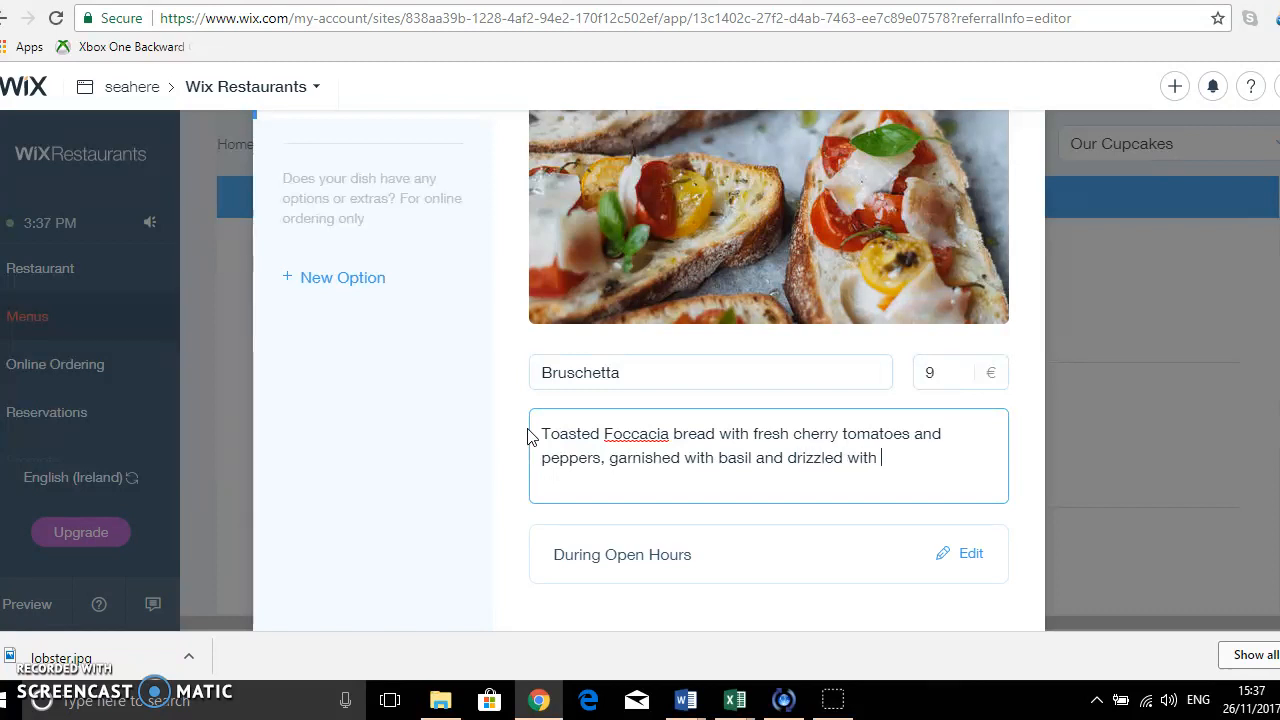
type("ive oil")
scroll(736, 560, "down", 2)
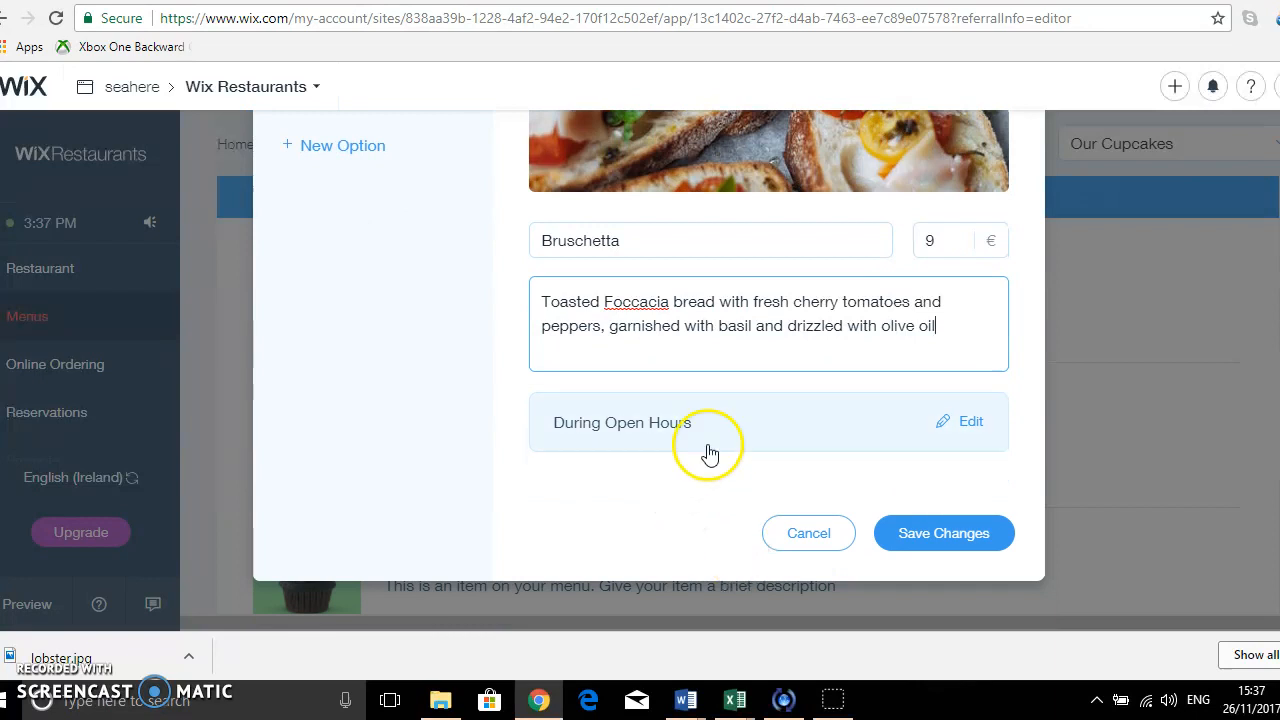
left_click(984, 540)
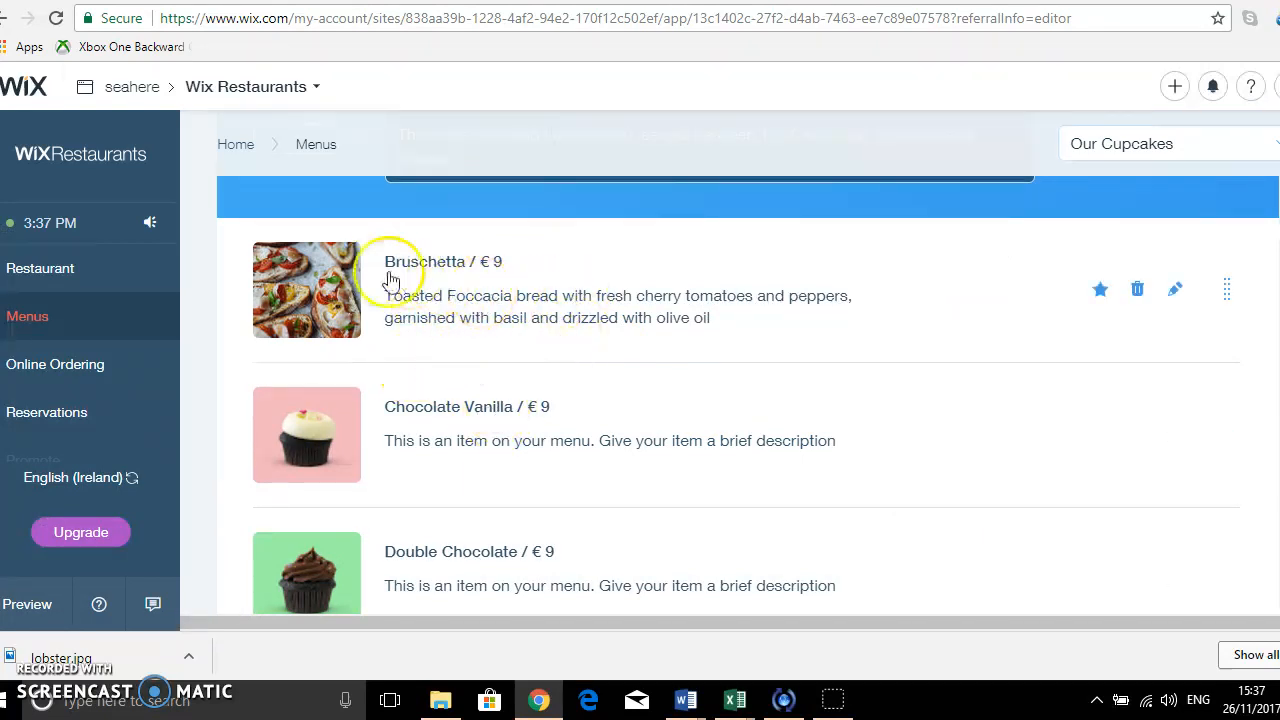
Look through the whole menu page, from the Lunch Menu section to the remaining cupcake dishes and the new-section area.
scroll(482, 413, "down", 2)
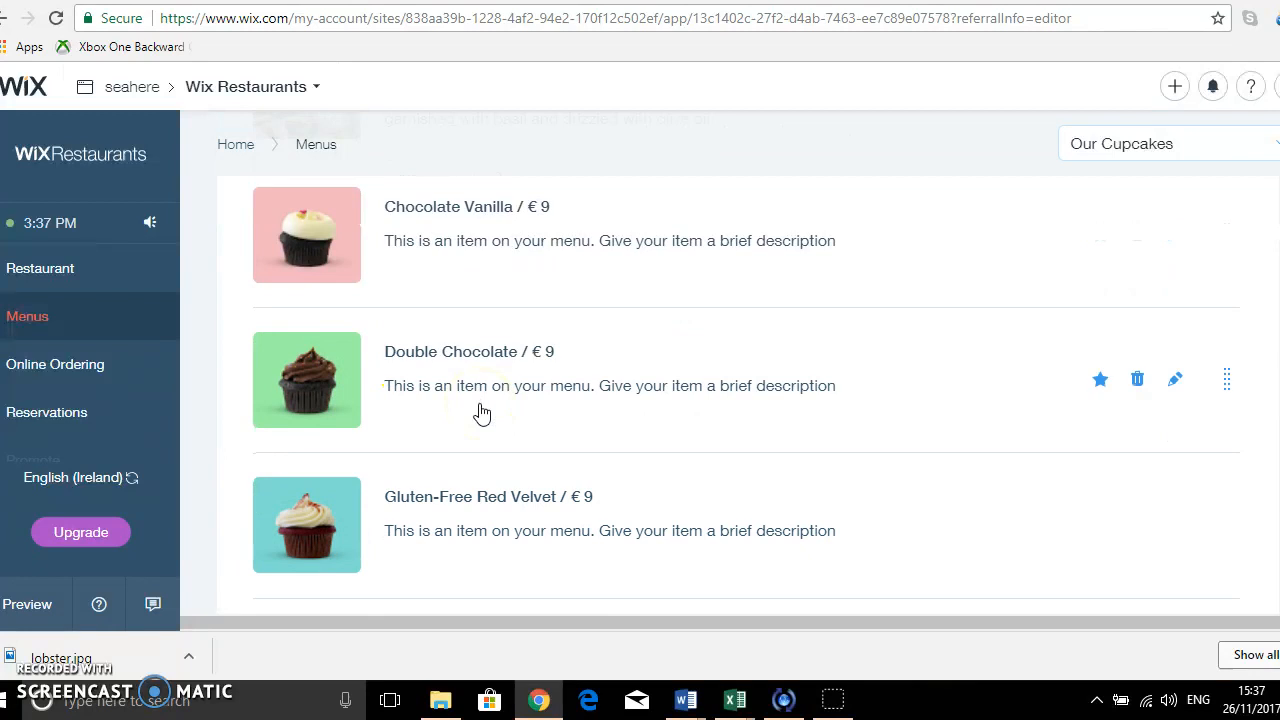
scroll(482, 413, "down", 4)
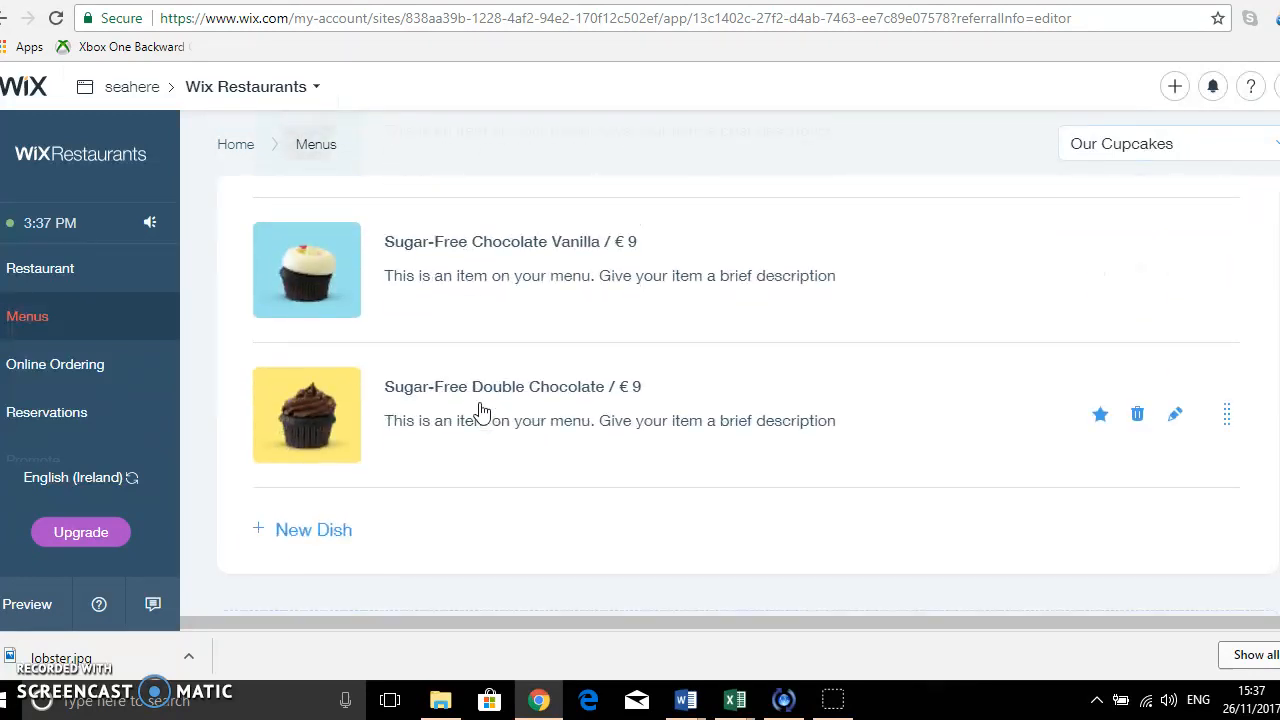
scroll(482, 413, "down", 1)
scroll(482, 412, "up", 3)
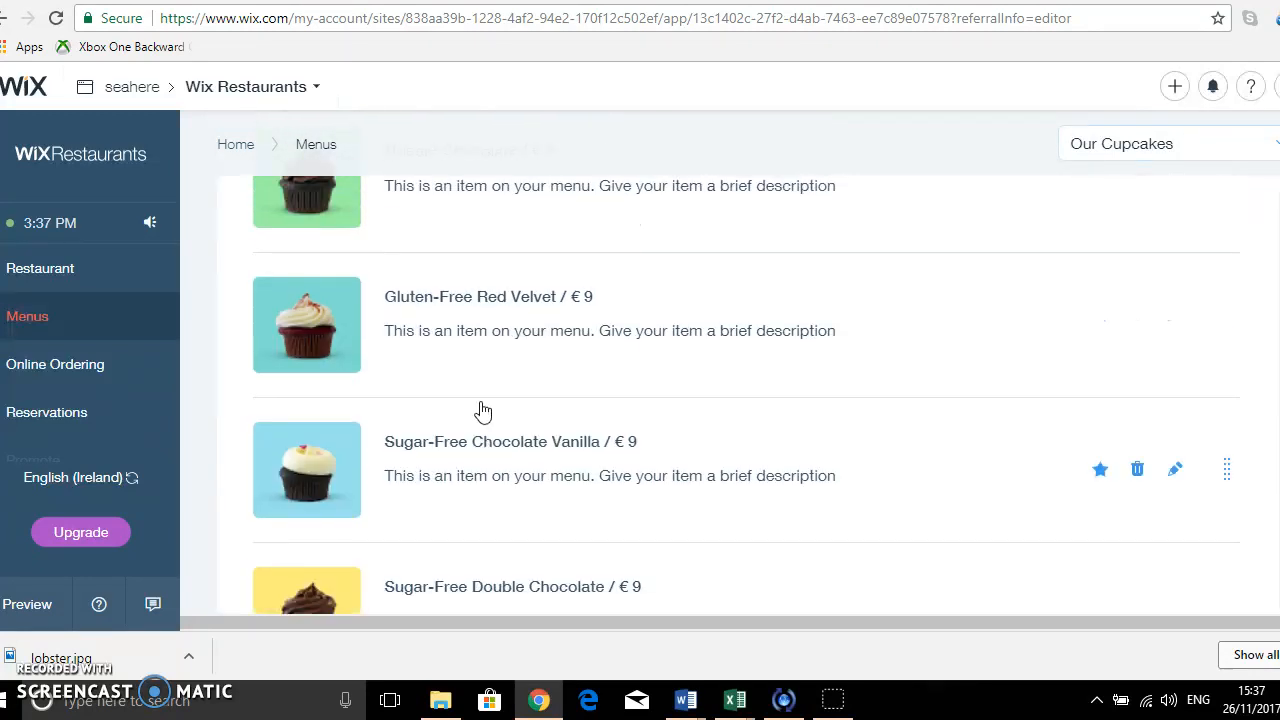
scroll(482, 412, "up", 2)
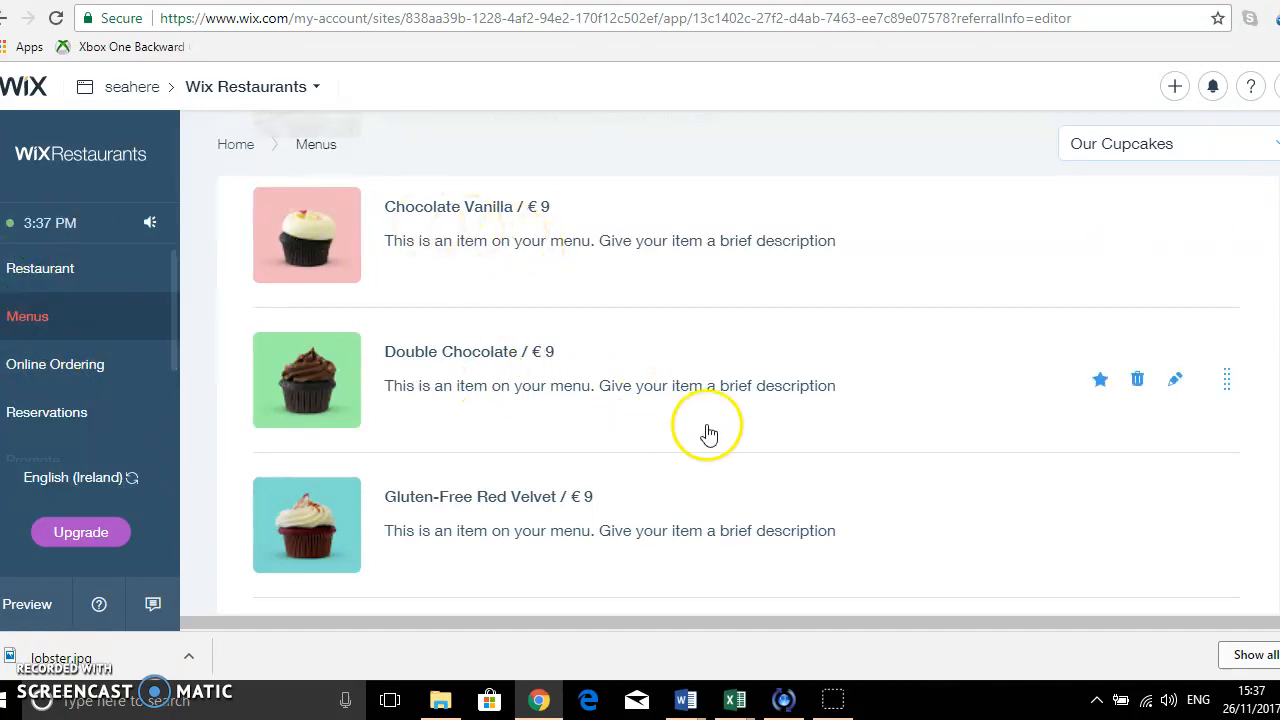
scroll(709, 429, "up", 6)
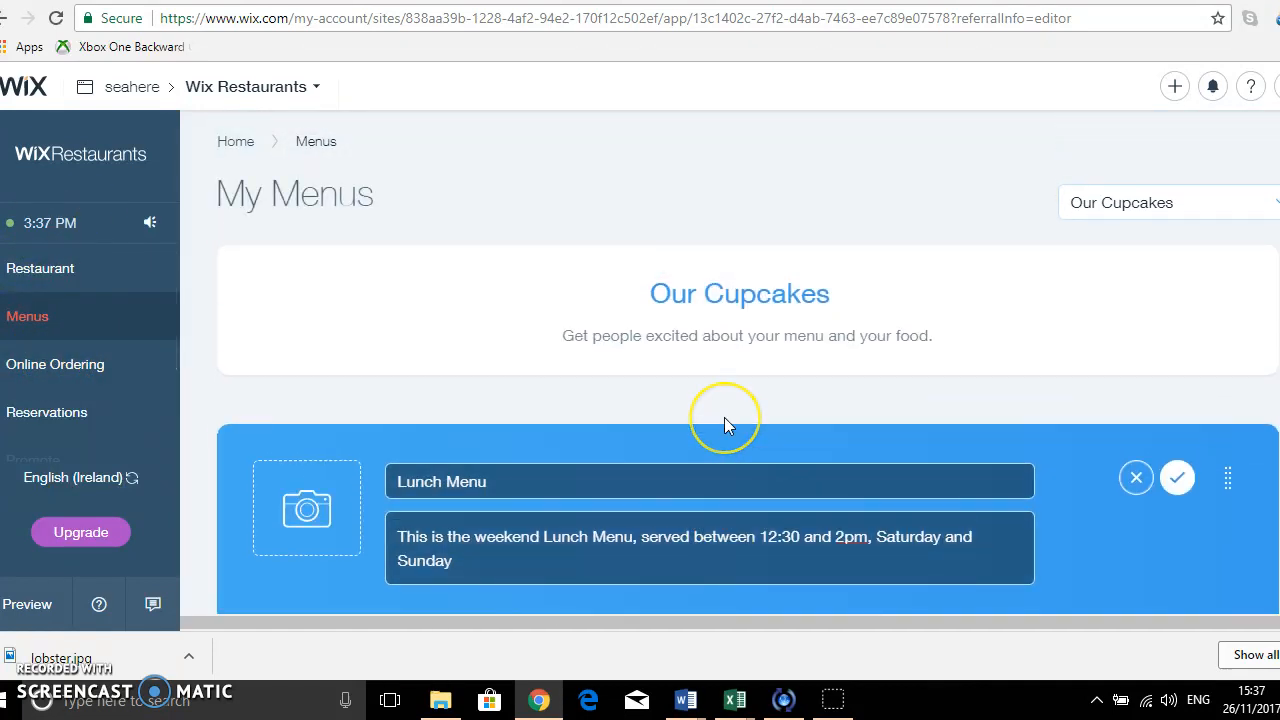
scroll(724, 417, "down", 10)
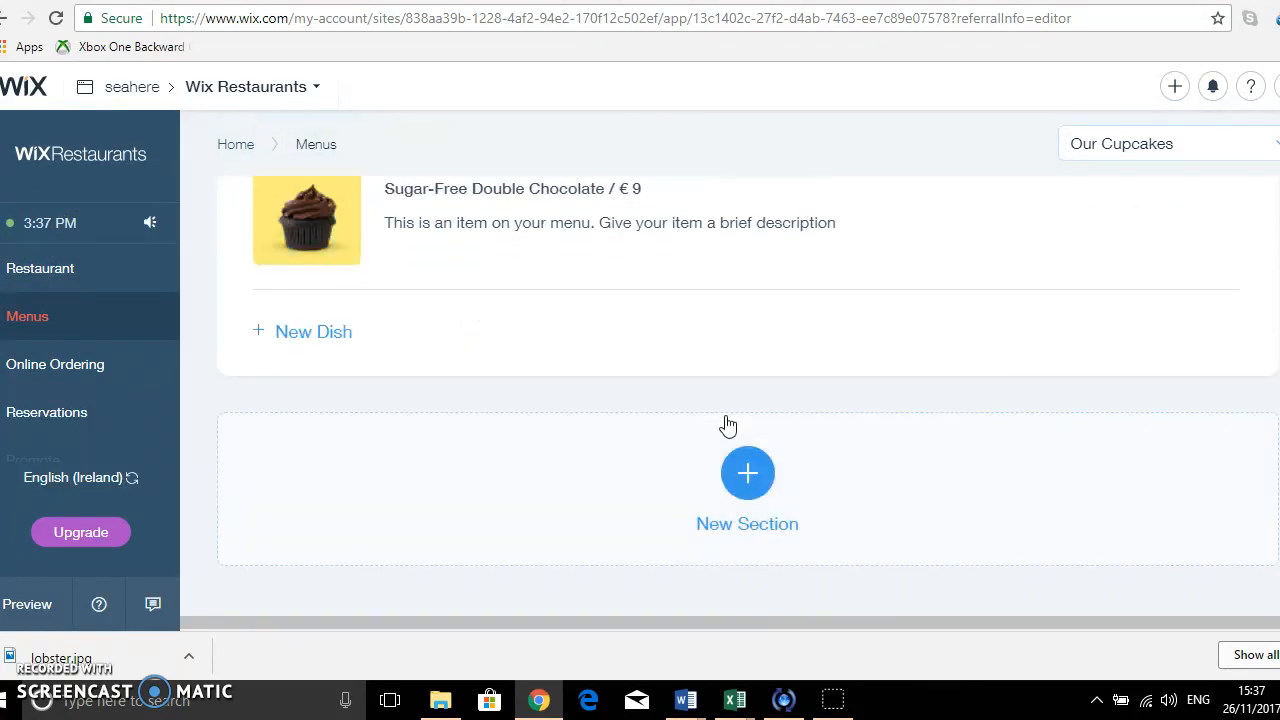
scroll(728, 425, "up", 10)
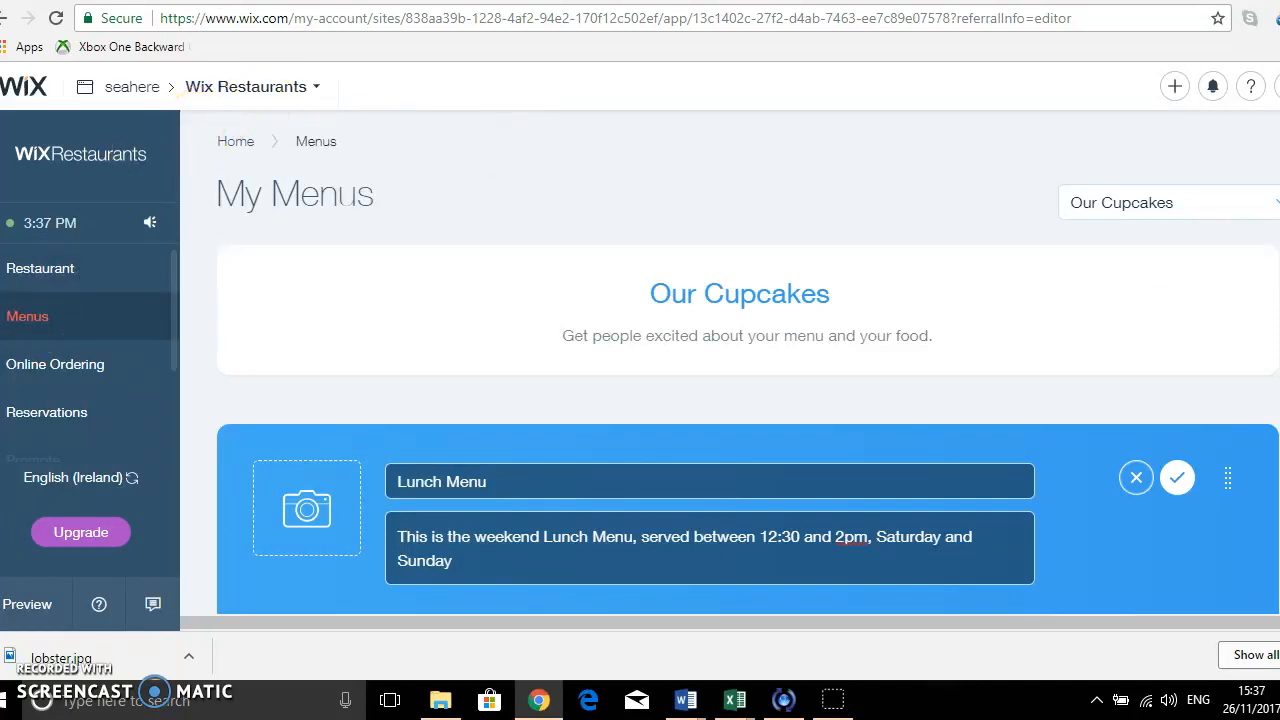
Turn on online ordering for the restaurant and review its connected menus, pickup, delivery, payment, notification and advanced settings.
left_click(30, 372)
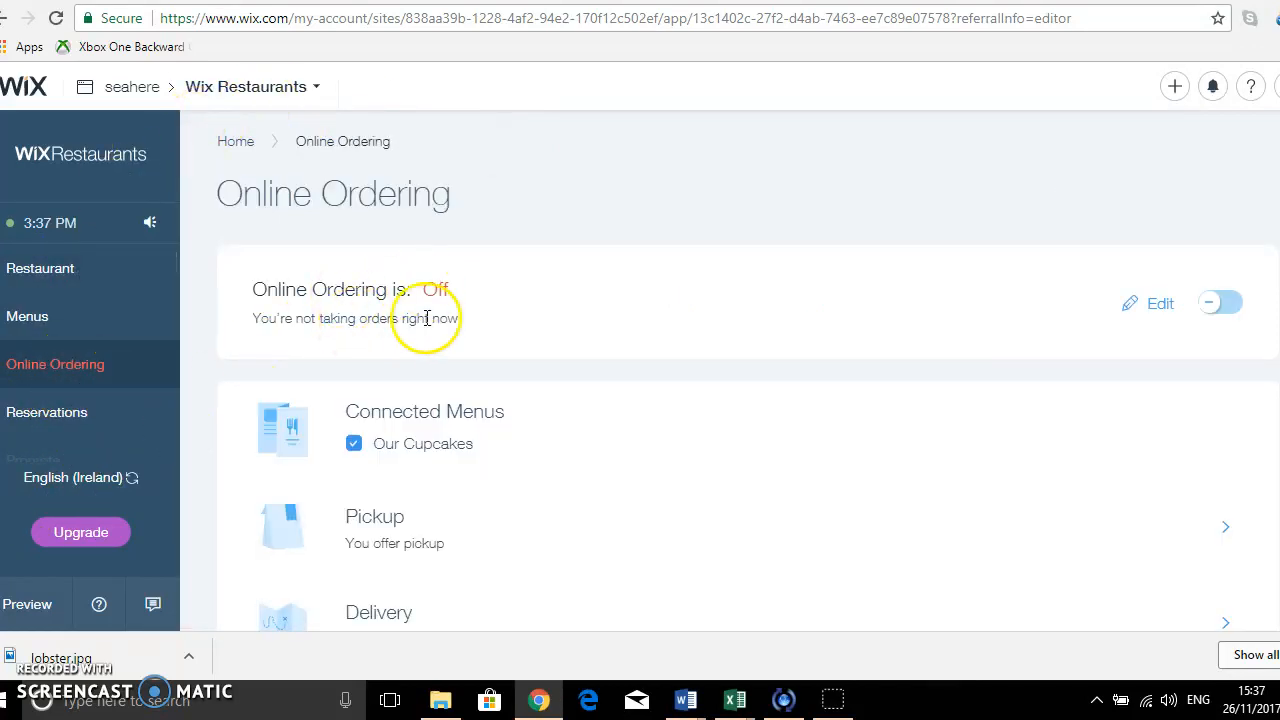
left_click(1224, 305)
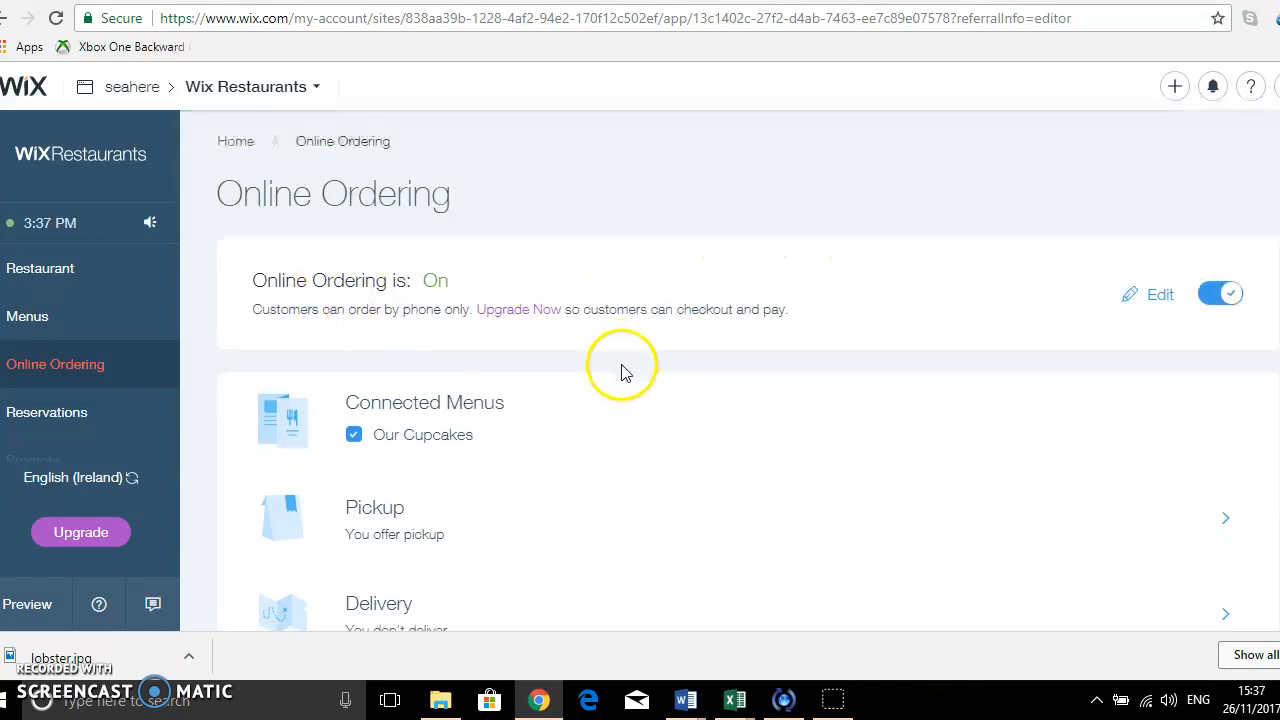
scroll(623, 371, "down", 2)
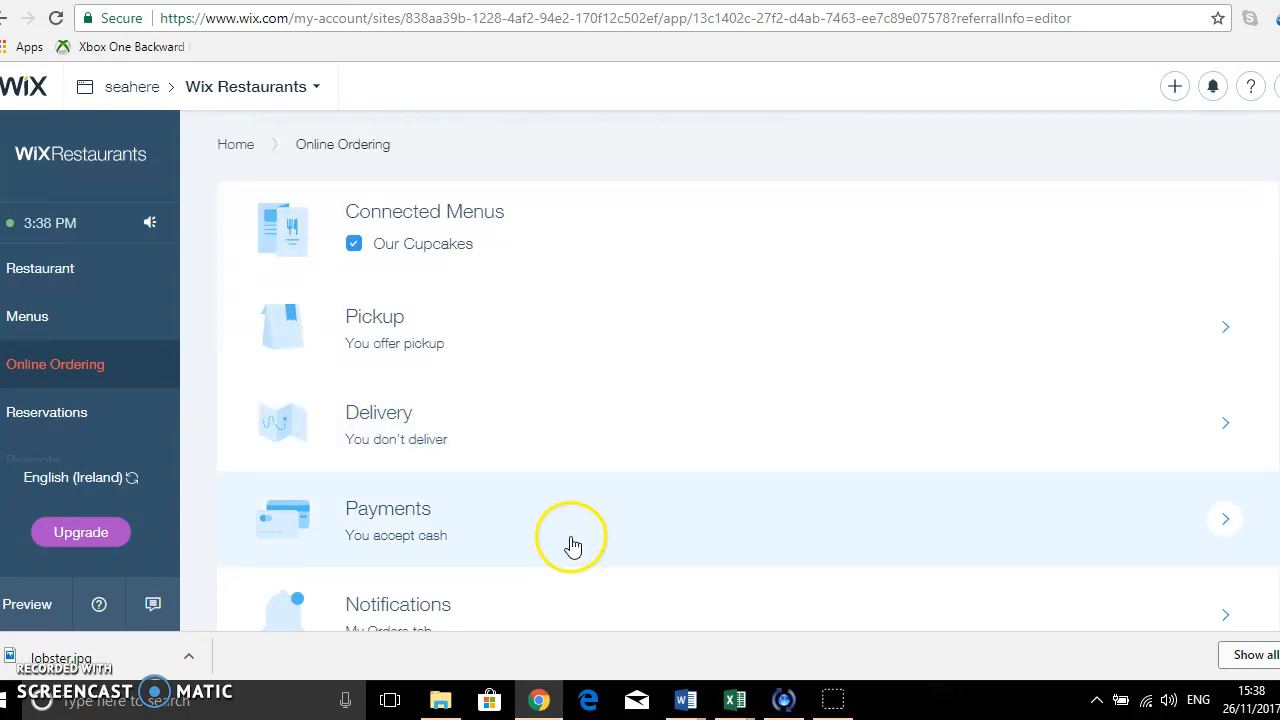
scroll(569, 543, "down", 1)
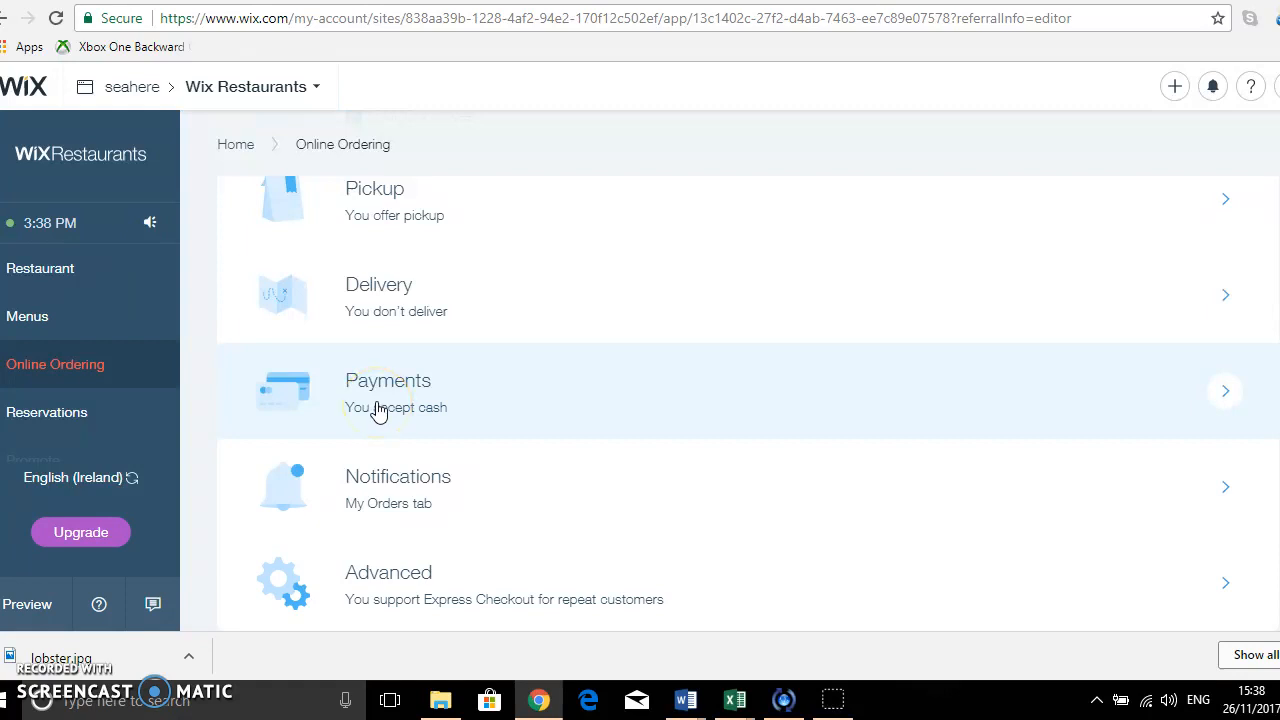
scroll(376, 410, "up", 2)
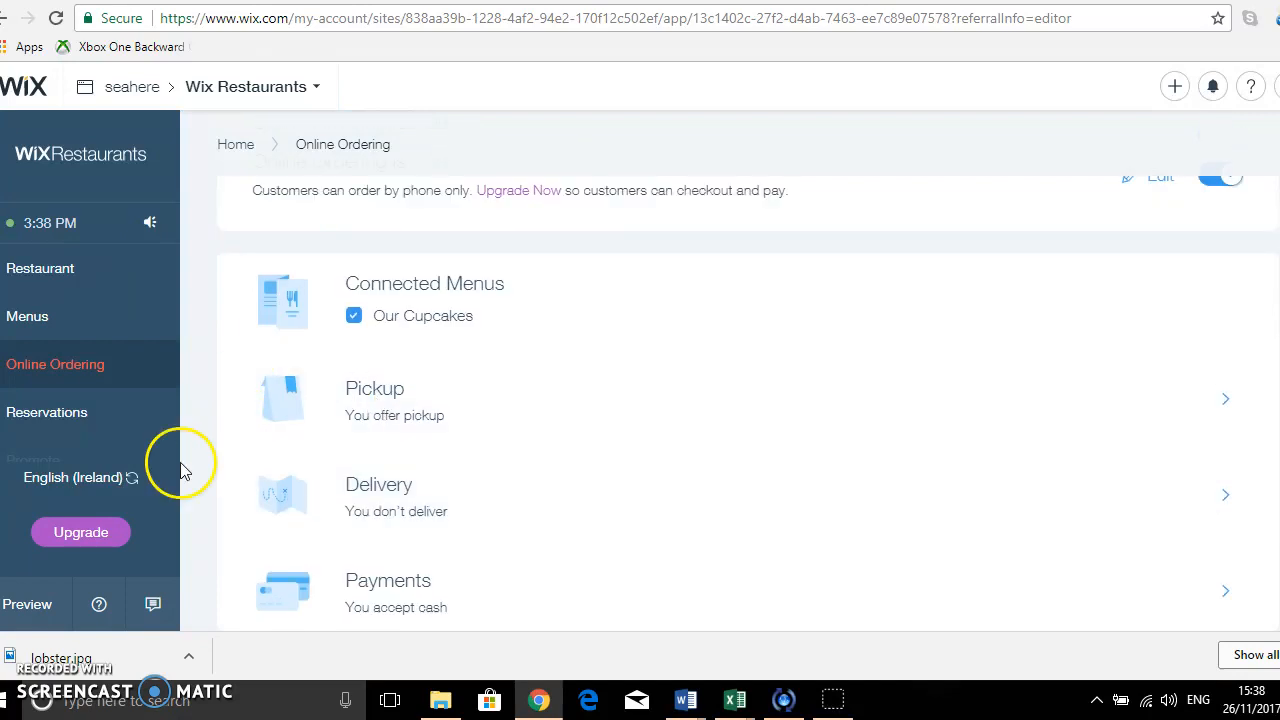
Start setting up reservations for the restaurant and add the Wix Reservations app to the site.
left_click(60, 425)
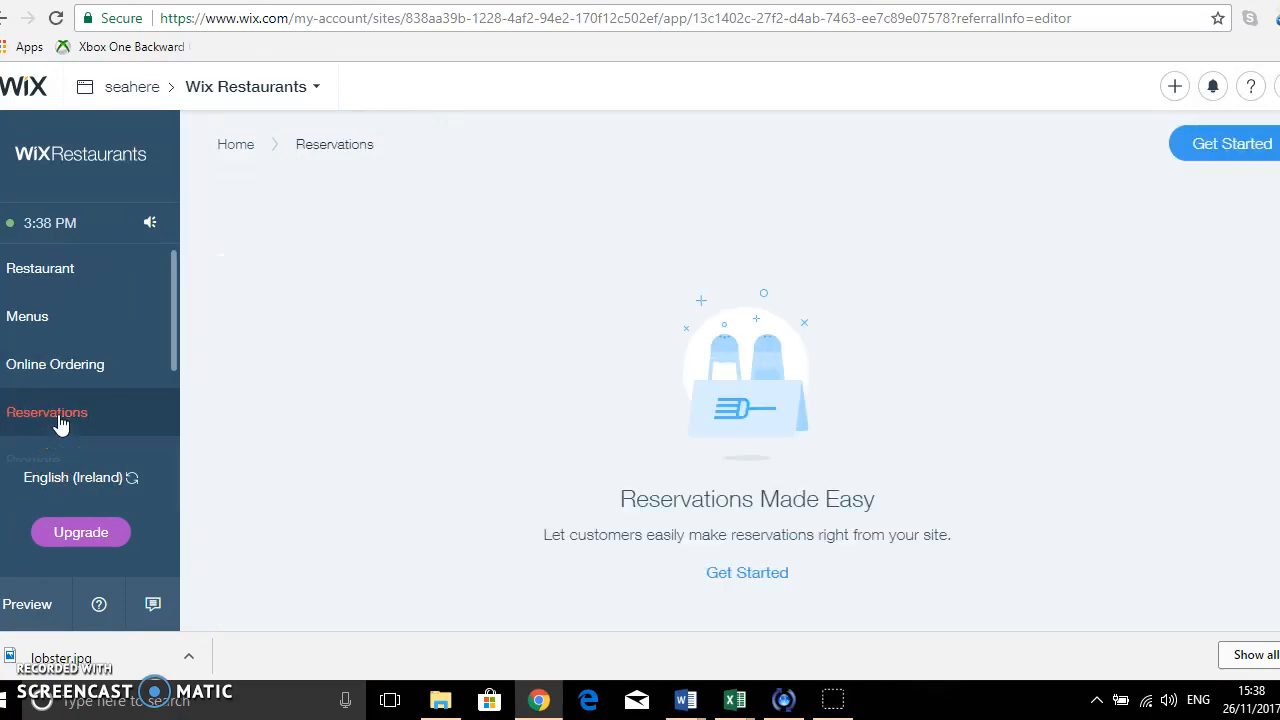
left_click(1230, 148)
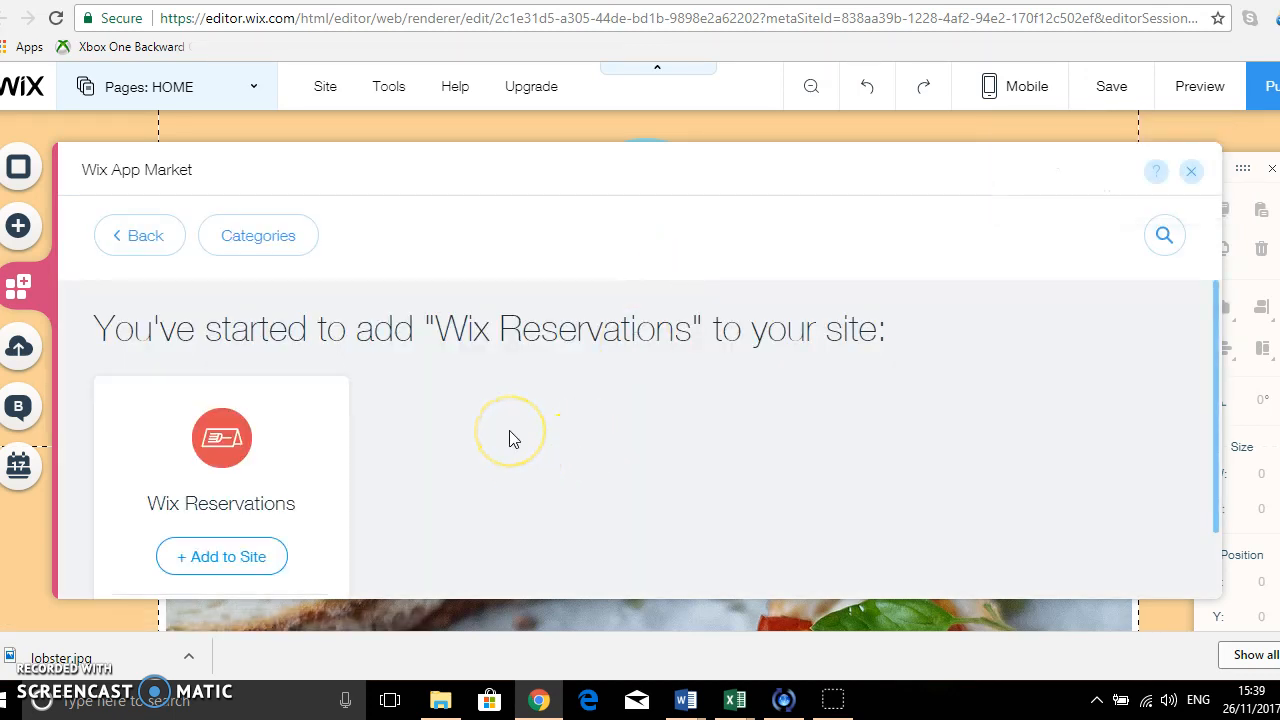
scroll(510, 438, "down", 1)
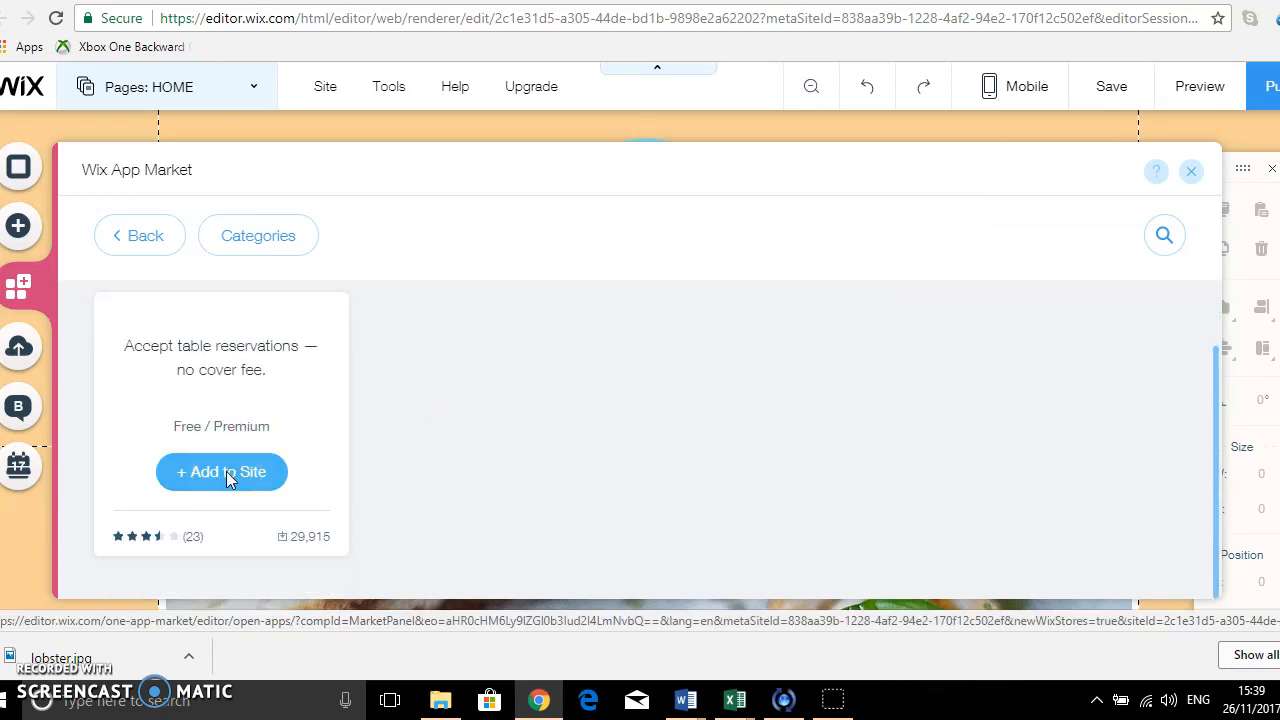
left_click(227, 474)
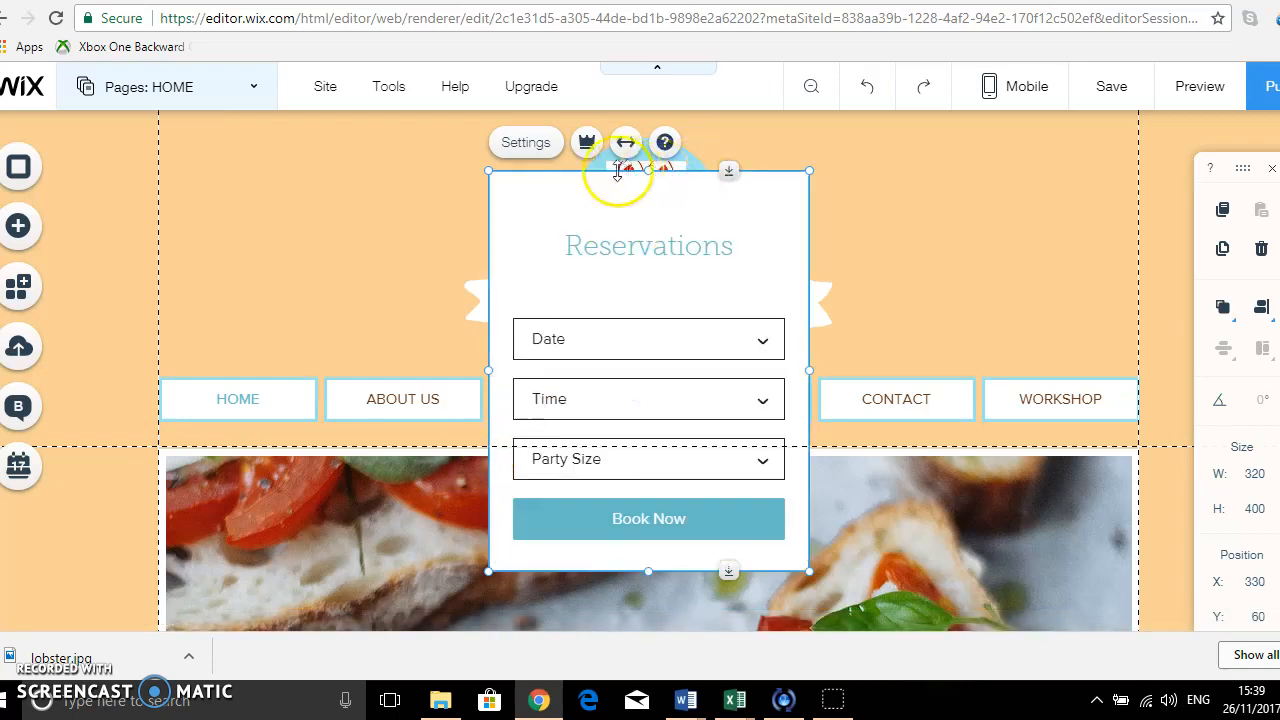
Go to reservation management from the new Reservations form's settings and turn reservations on.
left_click(522, 145)
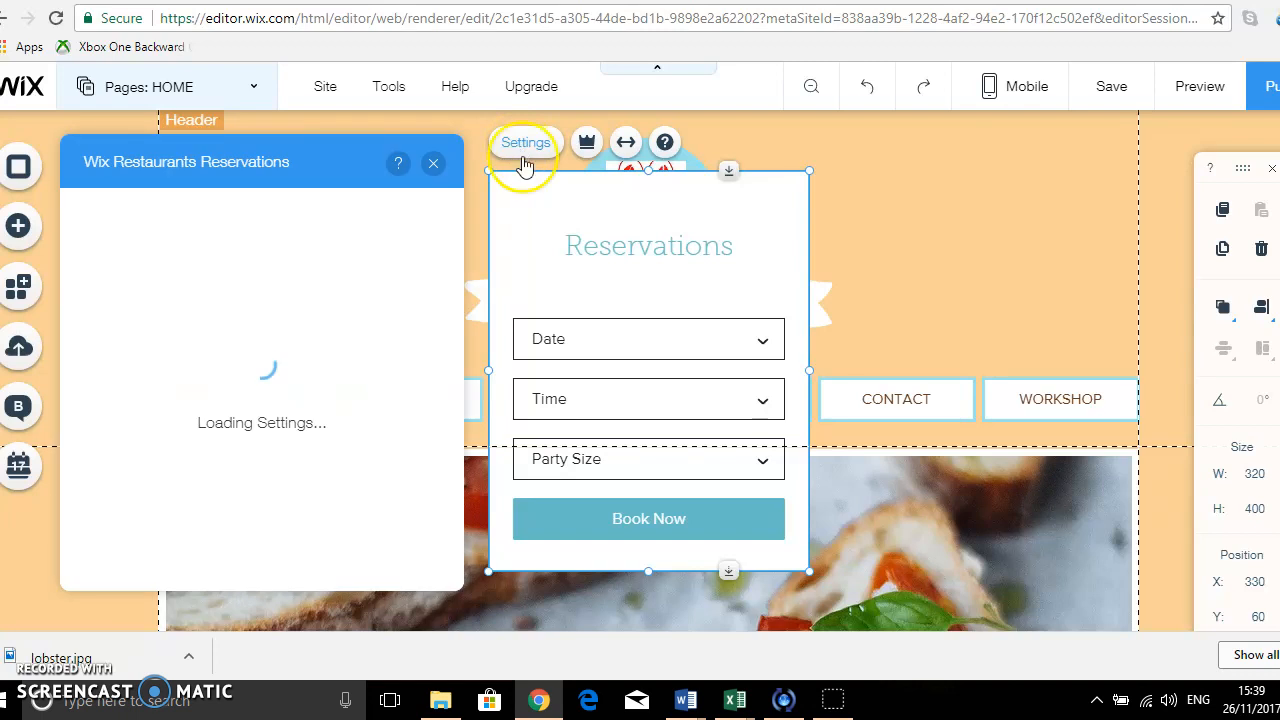
left_click(348, 378)
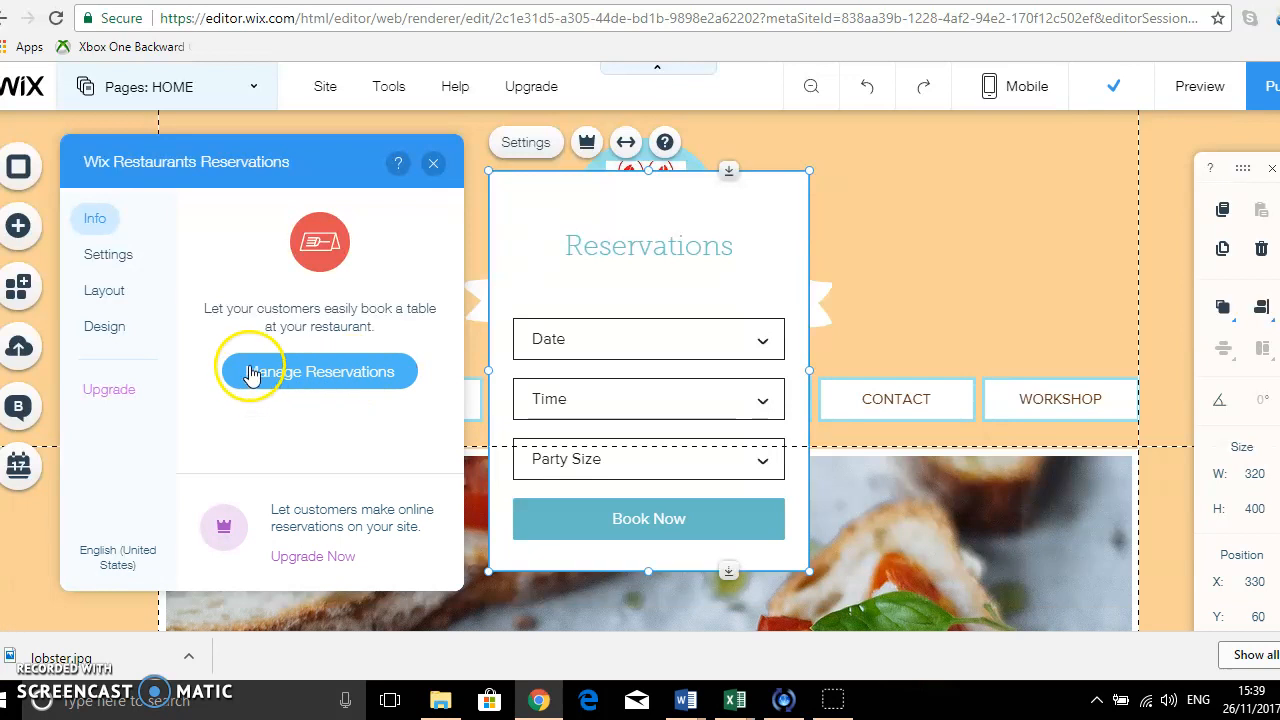
left_click(326, 386)
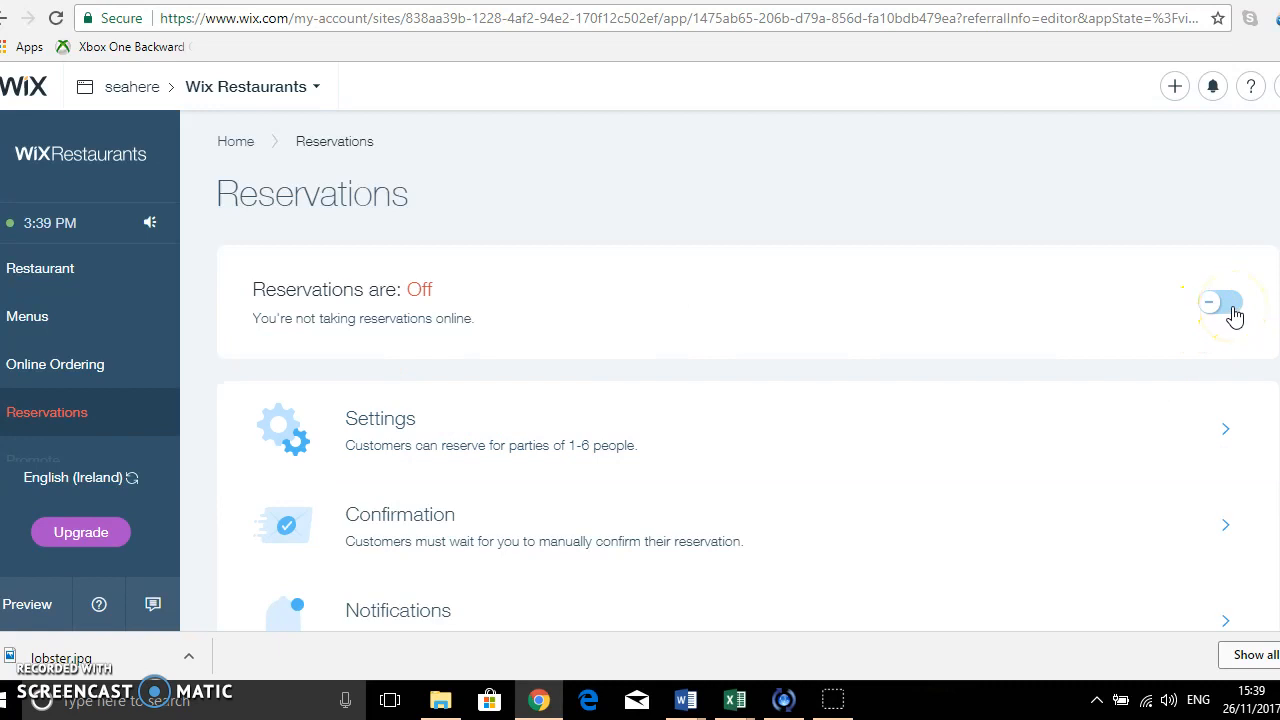
left_click(1222, 304)
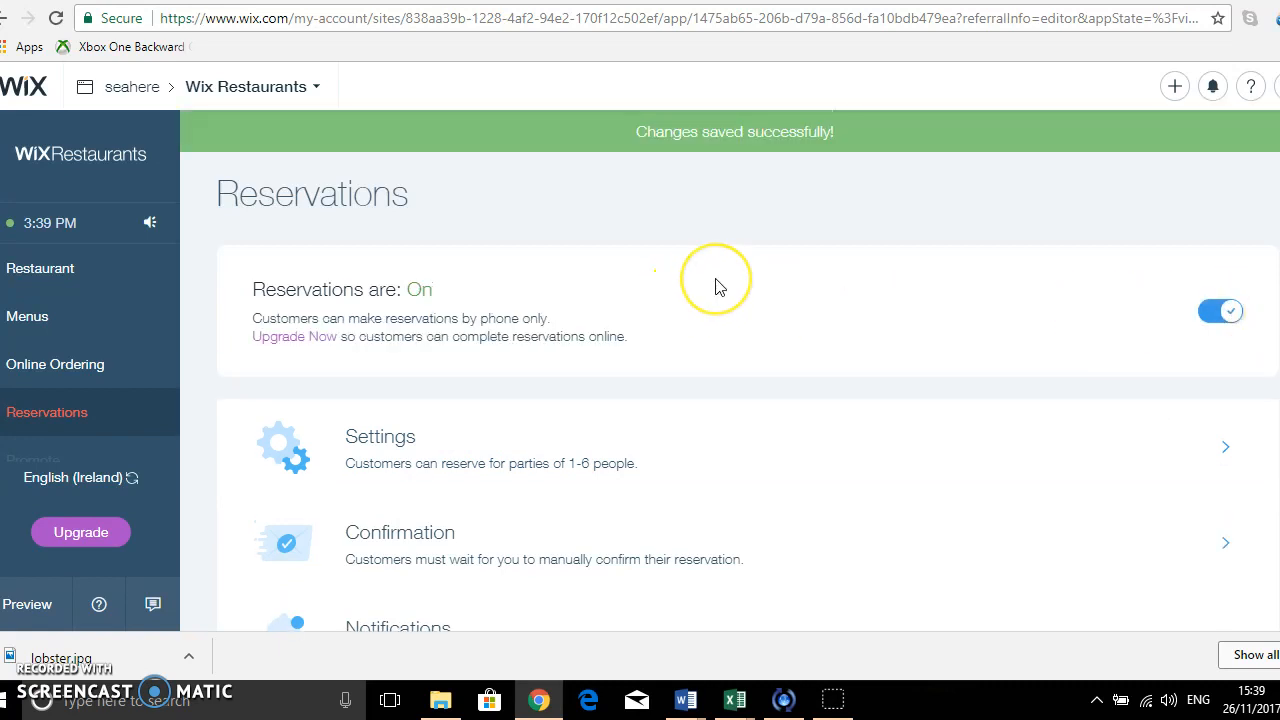
In the reservation settings, set the advance notice customers must give to 1 hour.
scroll(715, 287, "down", 1)
scroll(718, 287, "up", 1)
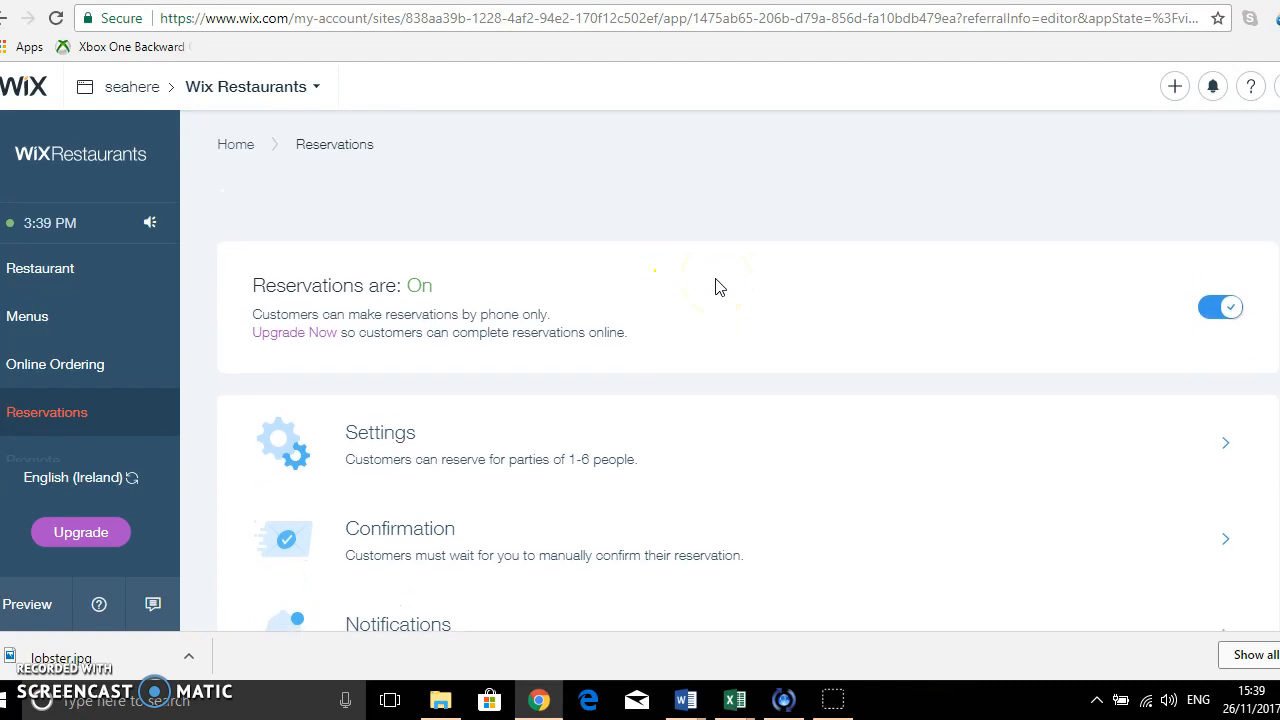
scroll(680, 292, "down", 1)
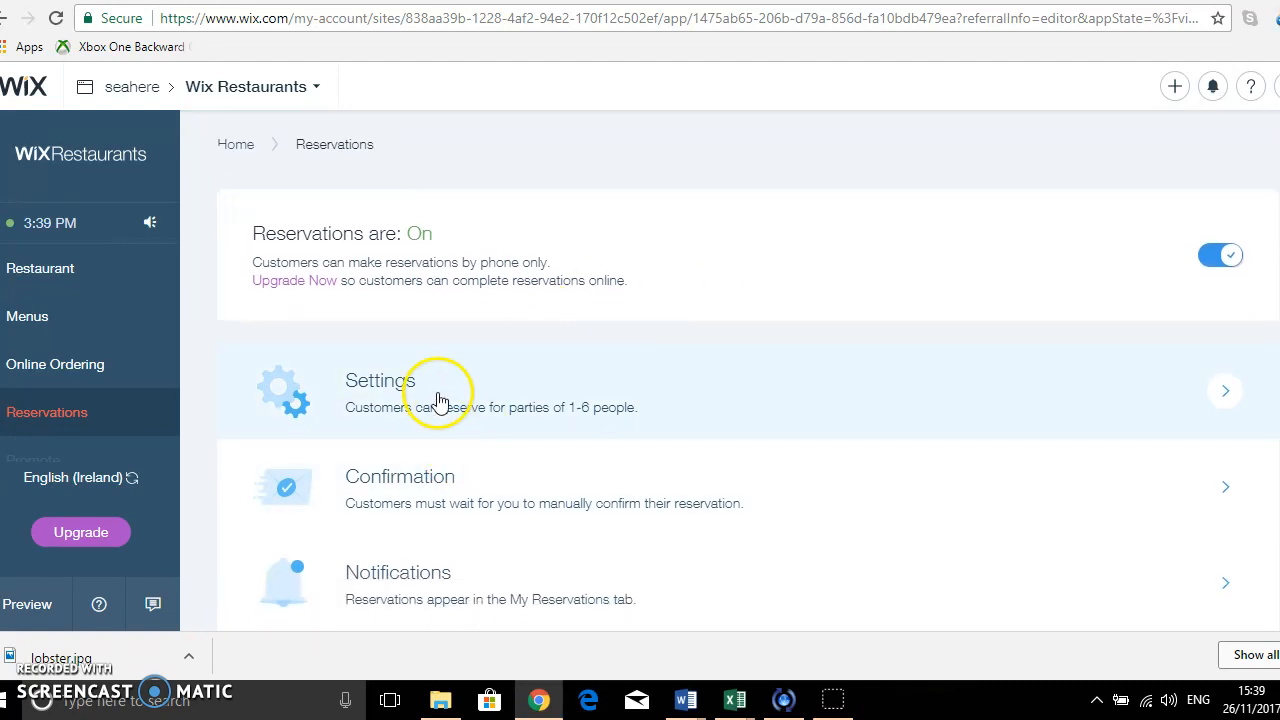
left_click(440, 410)
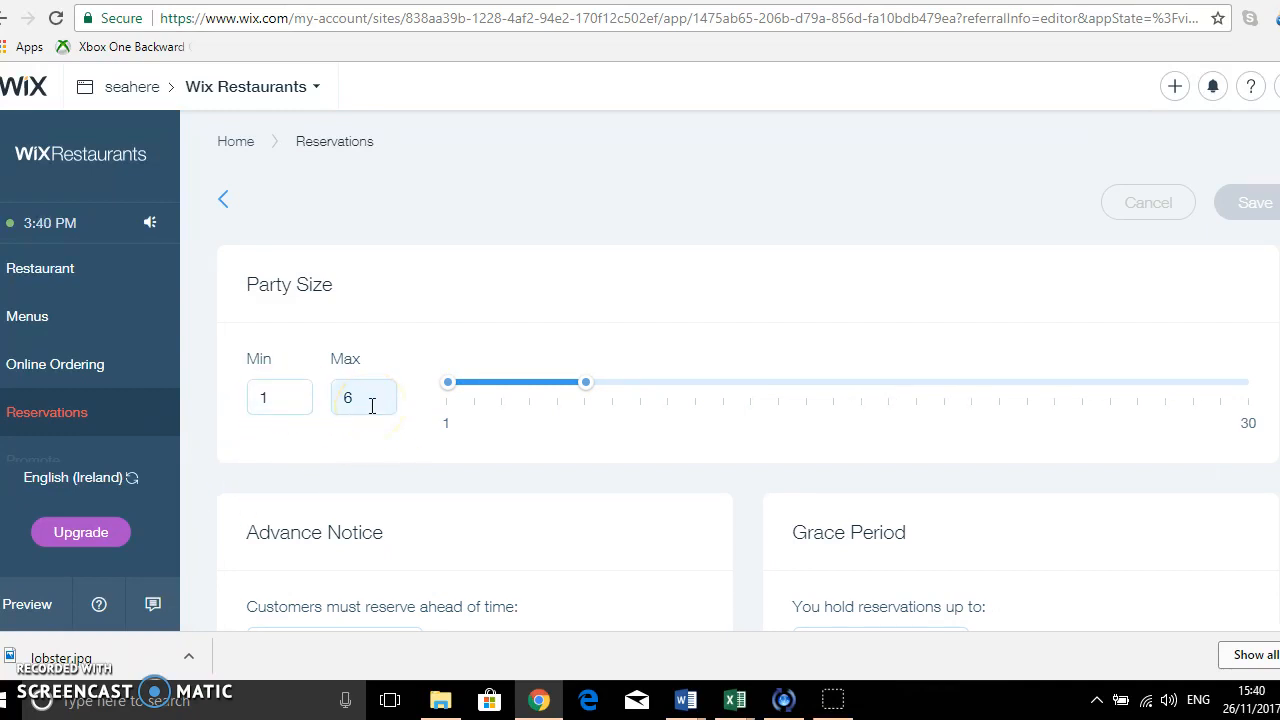
scroll(371, 405, "down", 2)
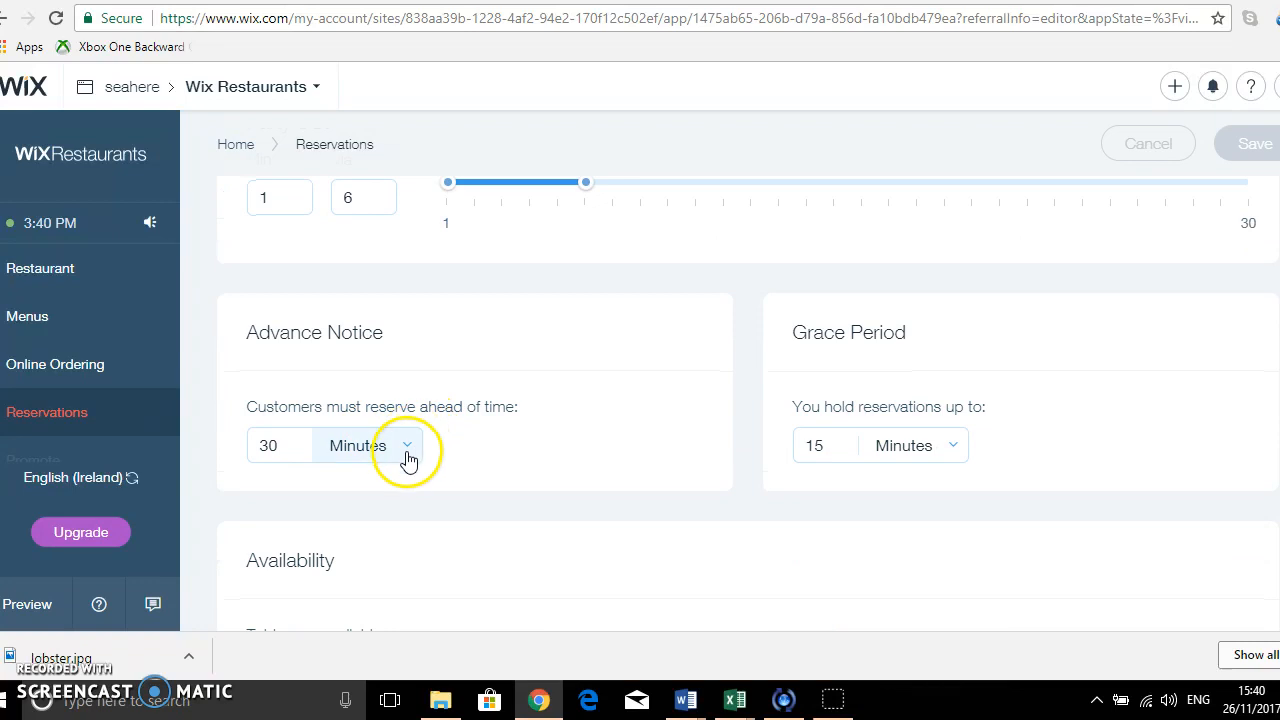
left_click(410, 457)
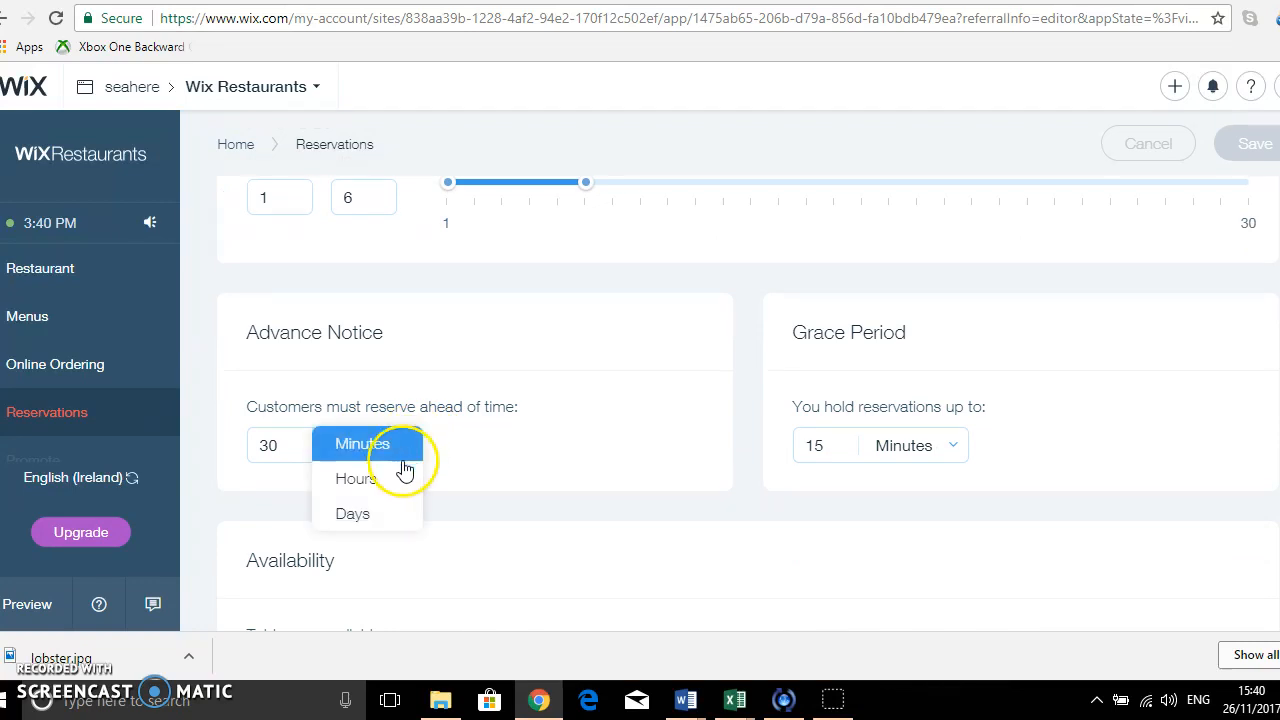
left_click(365, 480)
left_click_drag(284, 445, 234, 445)
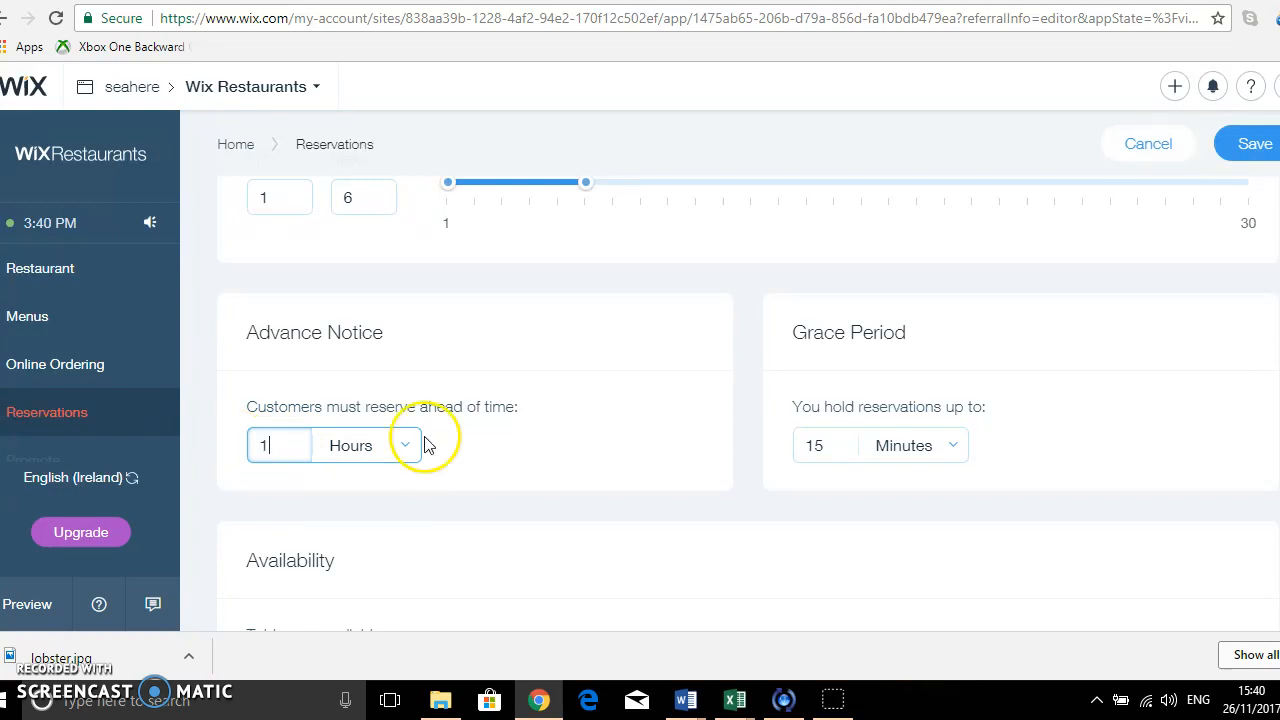
Set the reservation grace period to 30 minutes and apply During Open Hours as the table availability.
left_click(841, 447)
double_click(838, 446)
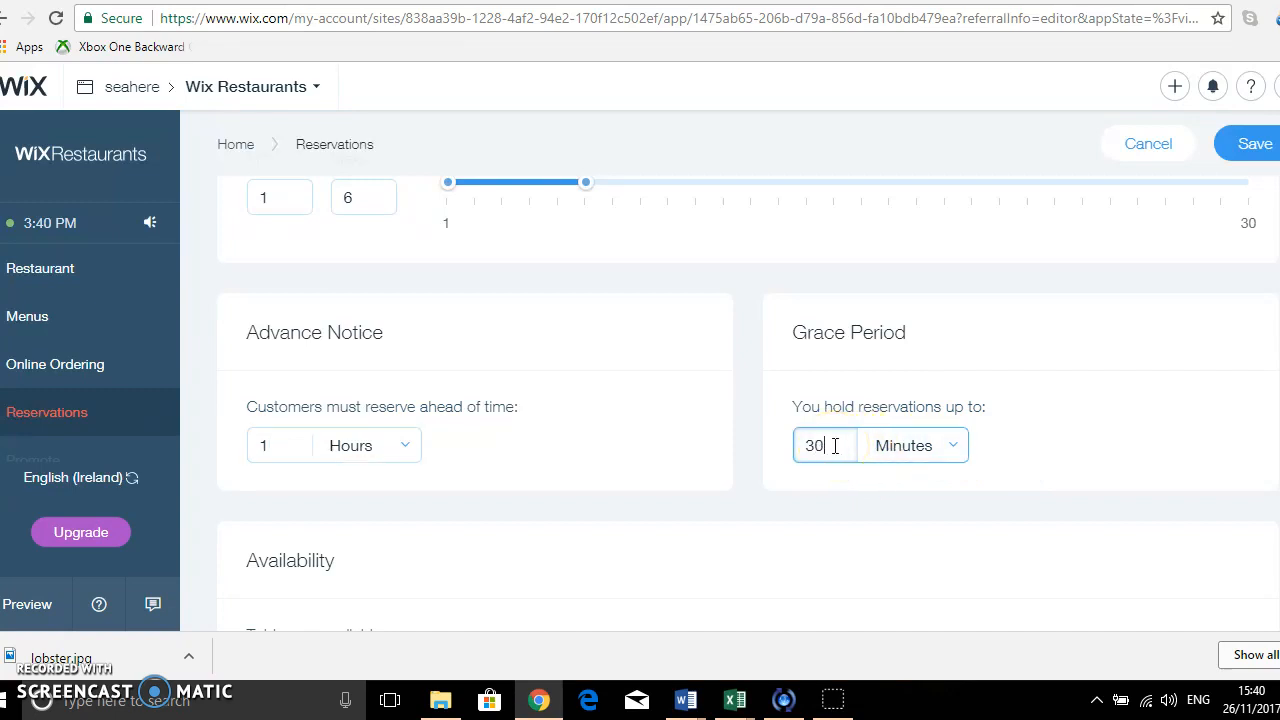
scroll(835, 443, "down", 2)
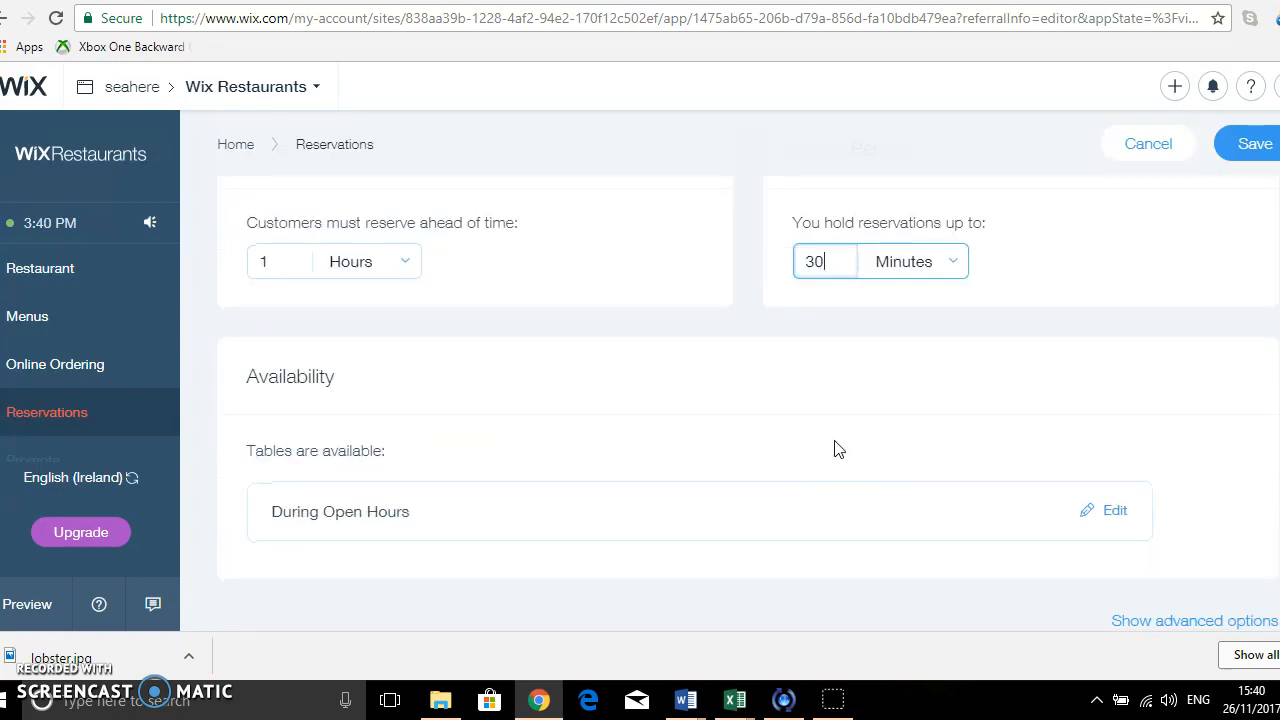
left_click(1112, 518)
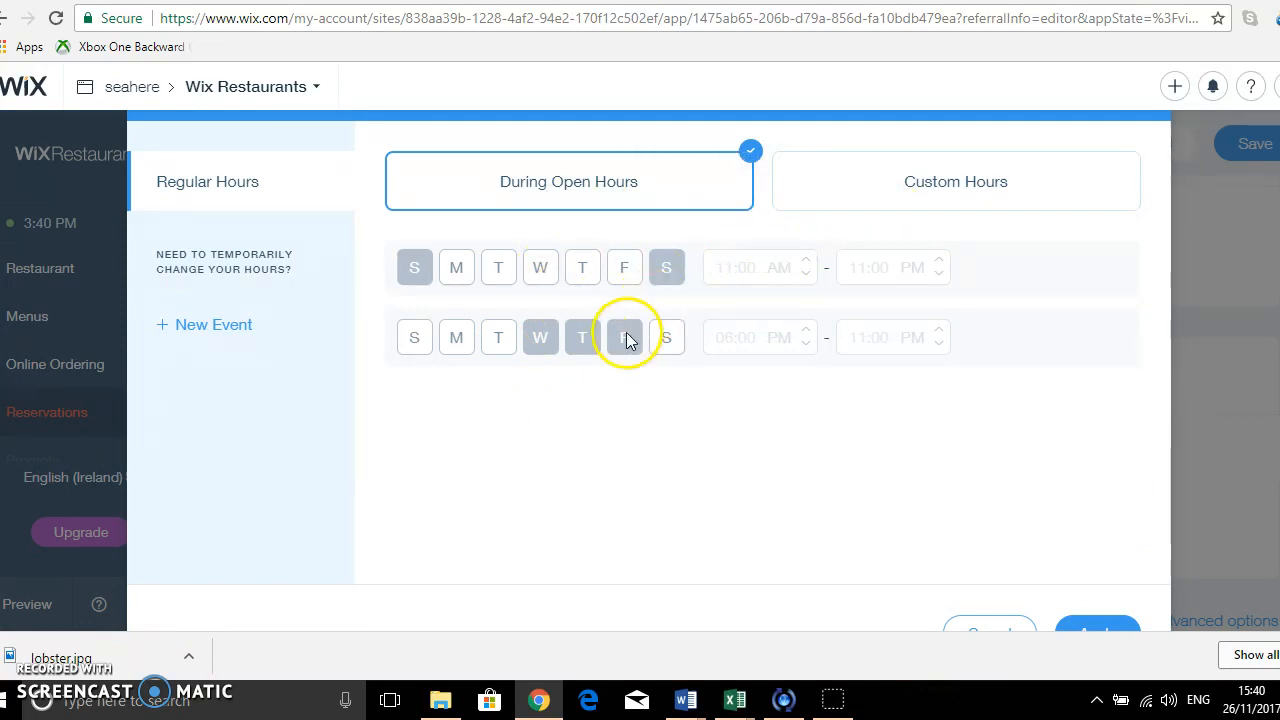
left_click(1100, 632)
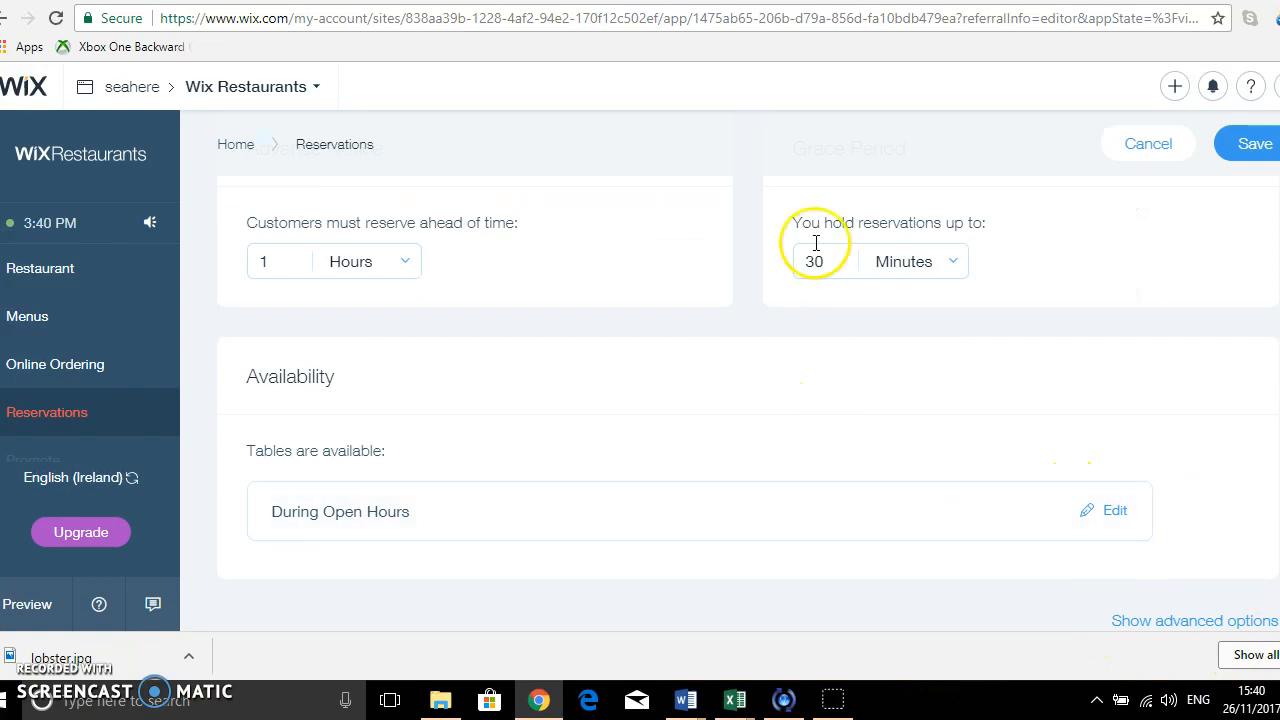
Save the reservation settings and look back over the party size, advance notice and grace period.
left_click(1252, 146)
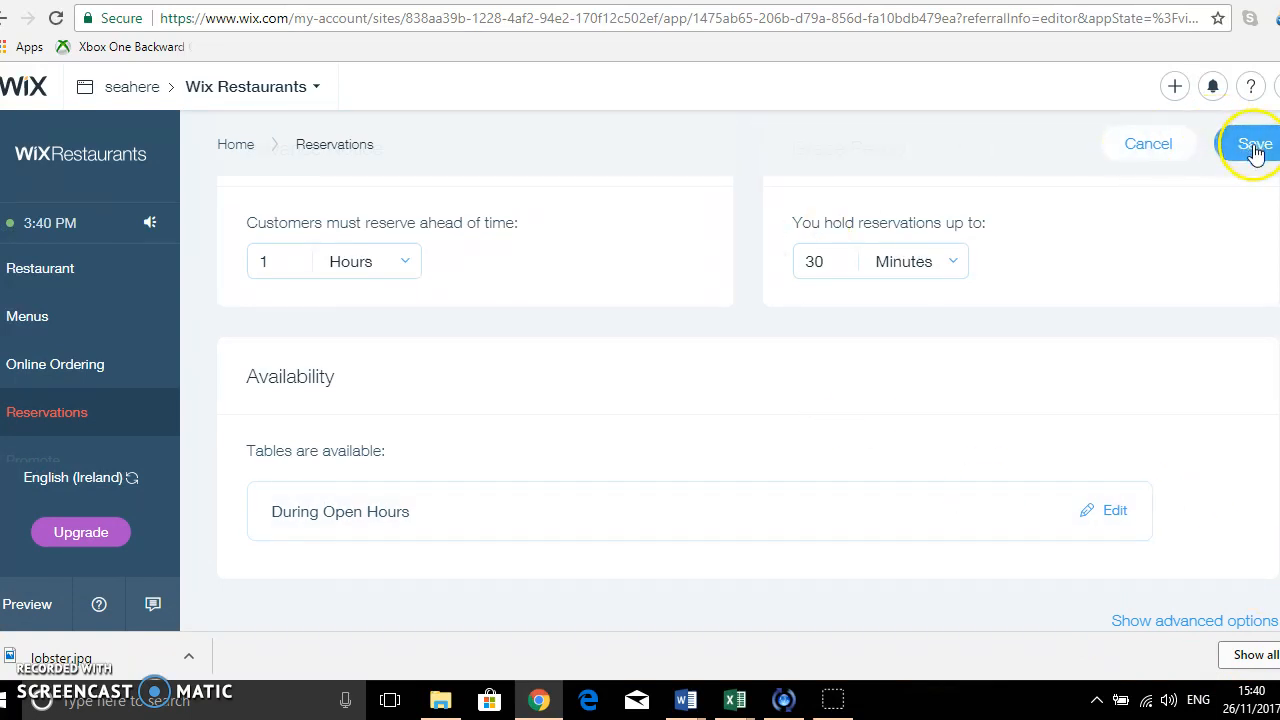
left_click(253, 423)
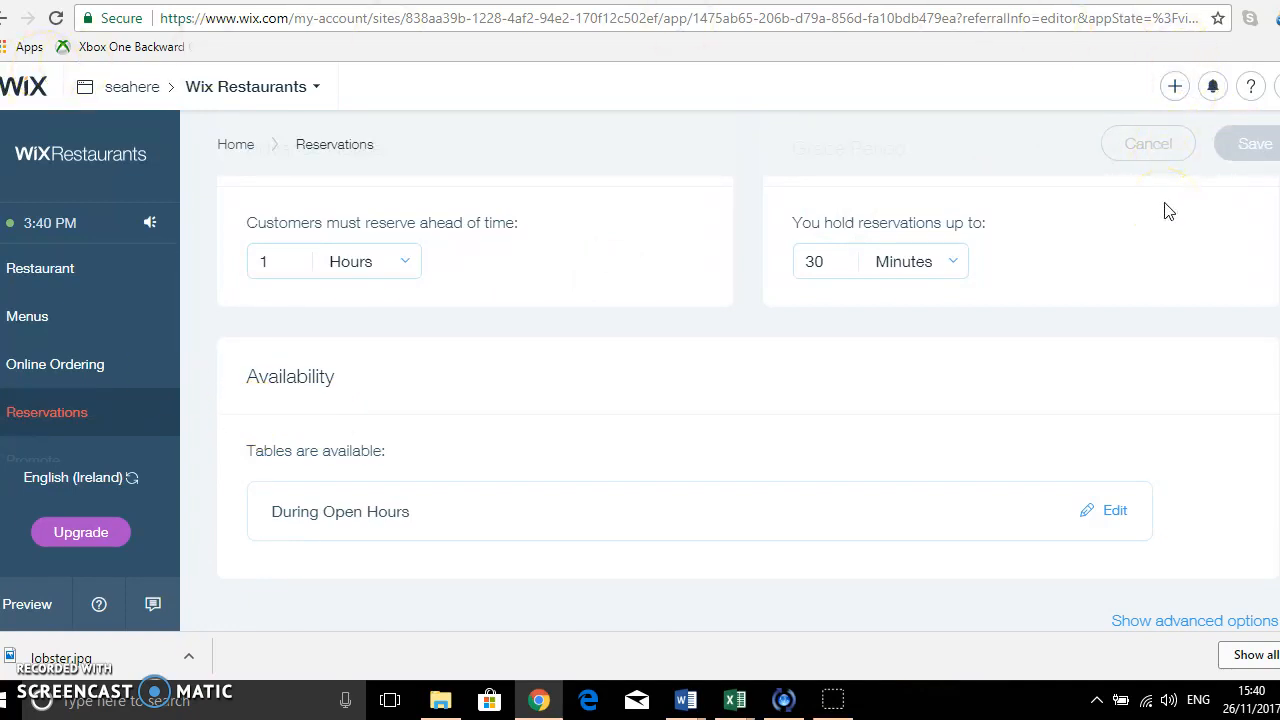
scroll(1168, 210, "up", 3)
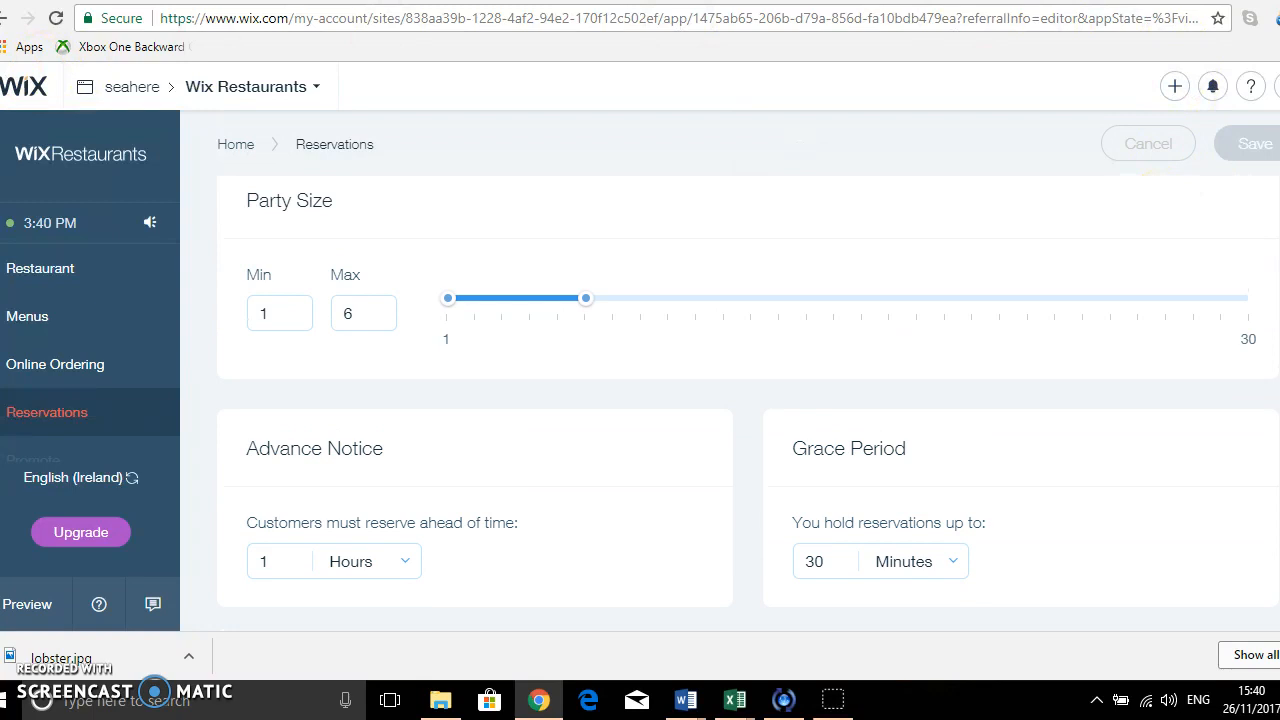
scroll(748, 378, "up", 1)
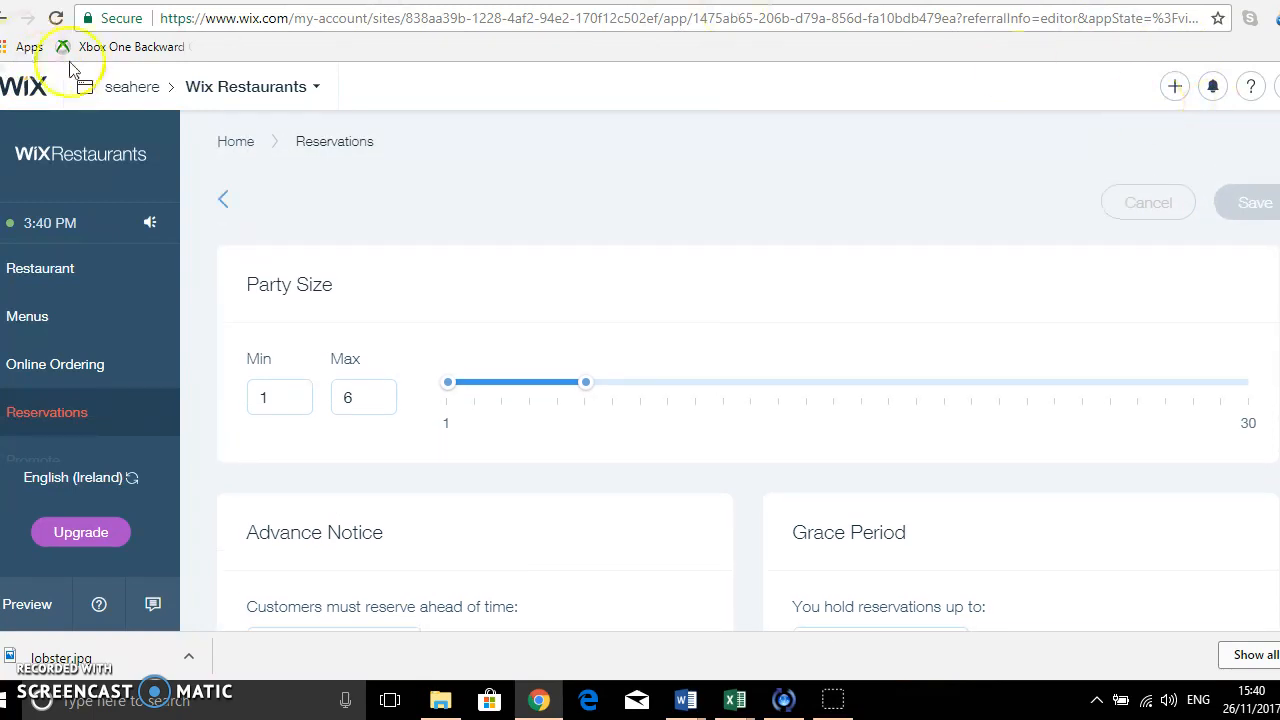
Leave the reservation settings for the seahere site overview and reopen the site for editing through its site management page.
left_click(137, 90)
left_click(234, 102)
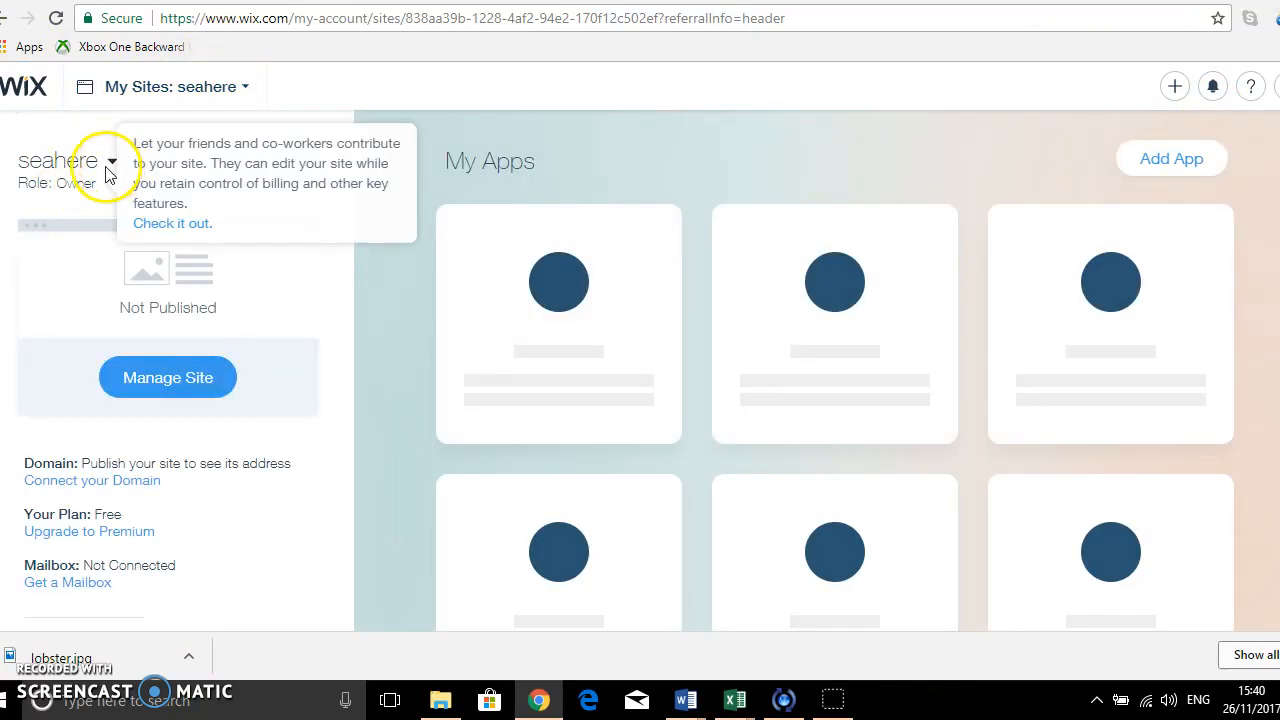
left_click(180, 388)
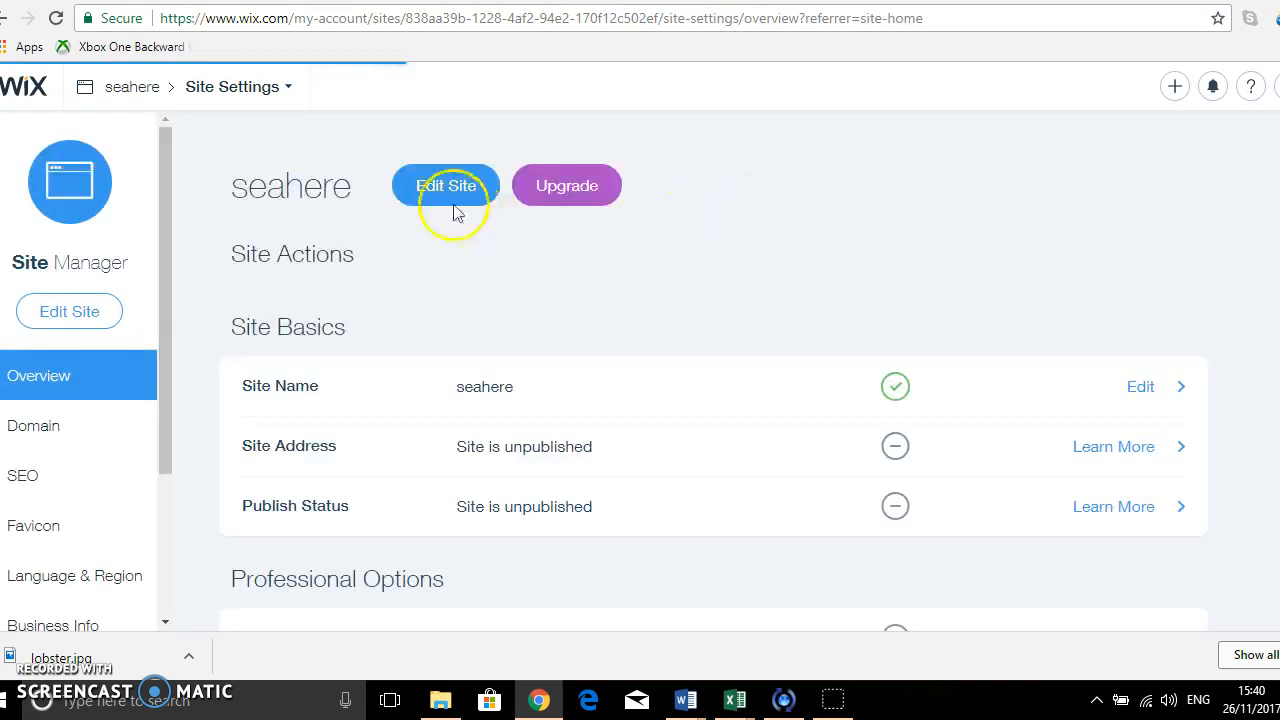
left_click(452, 192)
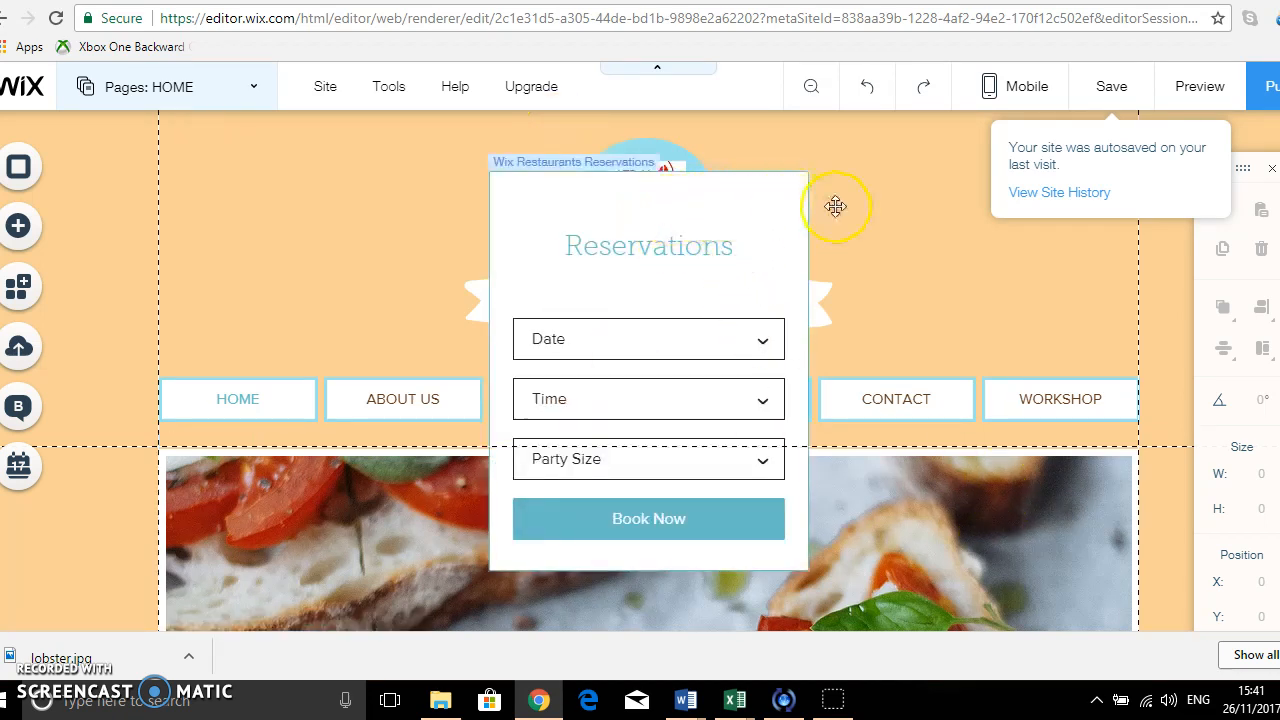
Move the Reservations form on the home page to the right of the Sea Here logo, at about X 716, Y 13.
left_click(720, 172)
left_click_drag(753, 172, 880, 161)
left_click_drag(1138, 548, 1005, 435)
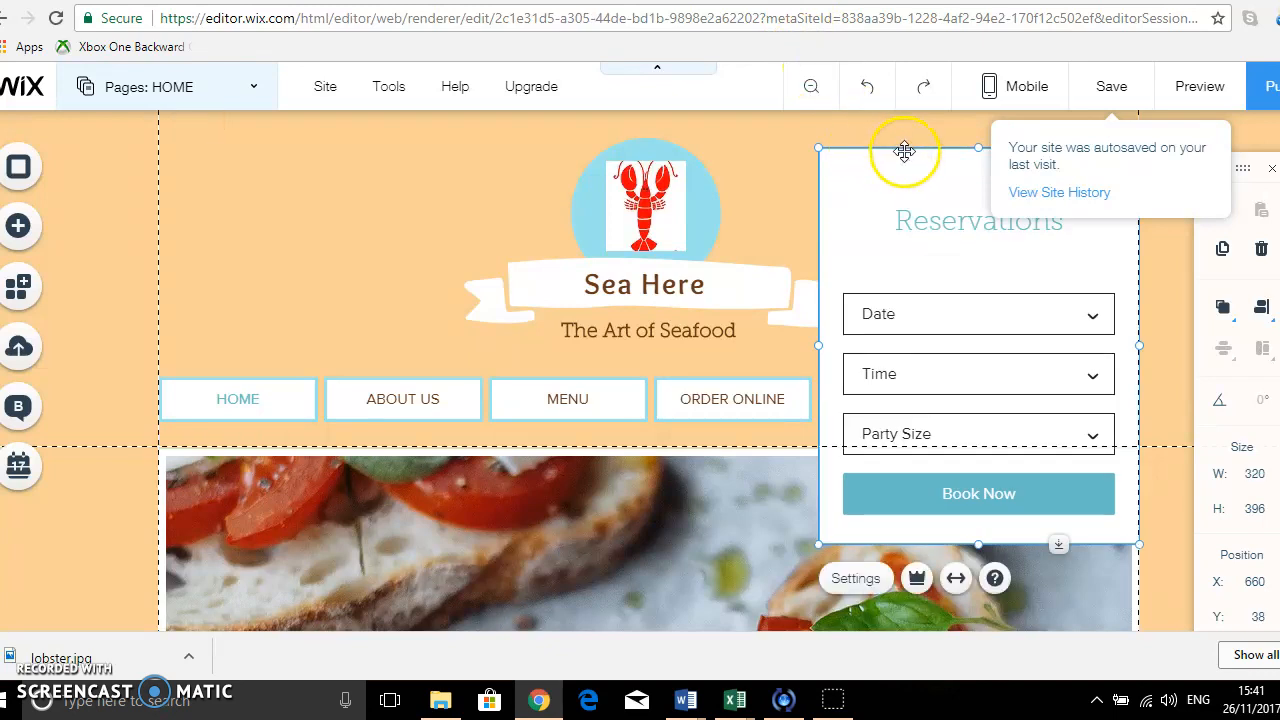
left_click_drag(936, 141, 963, 134)
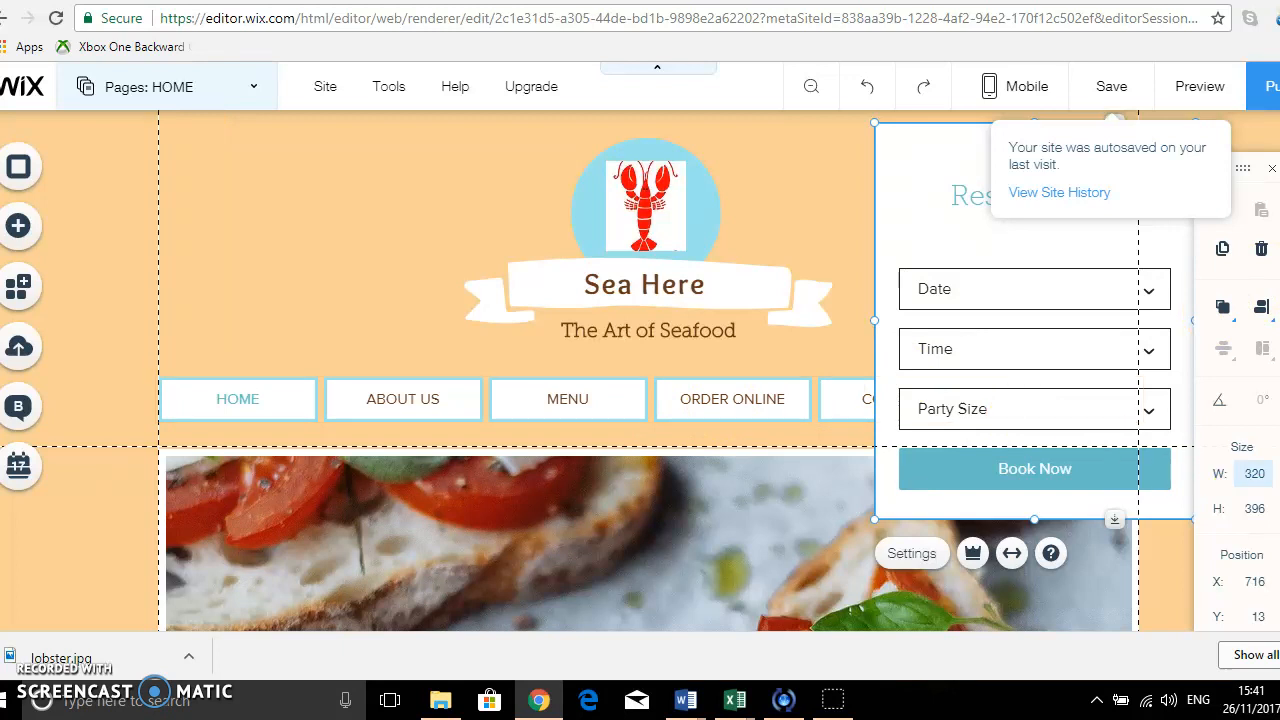
scroll(640, 370, "down", 2)
scroll(640, 370, "up", 2)
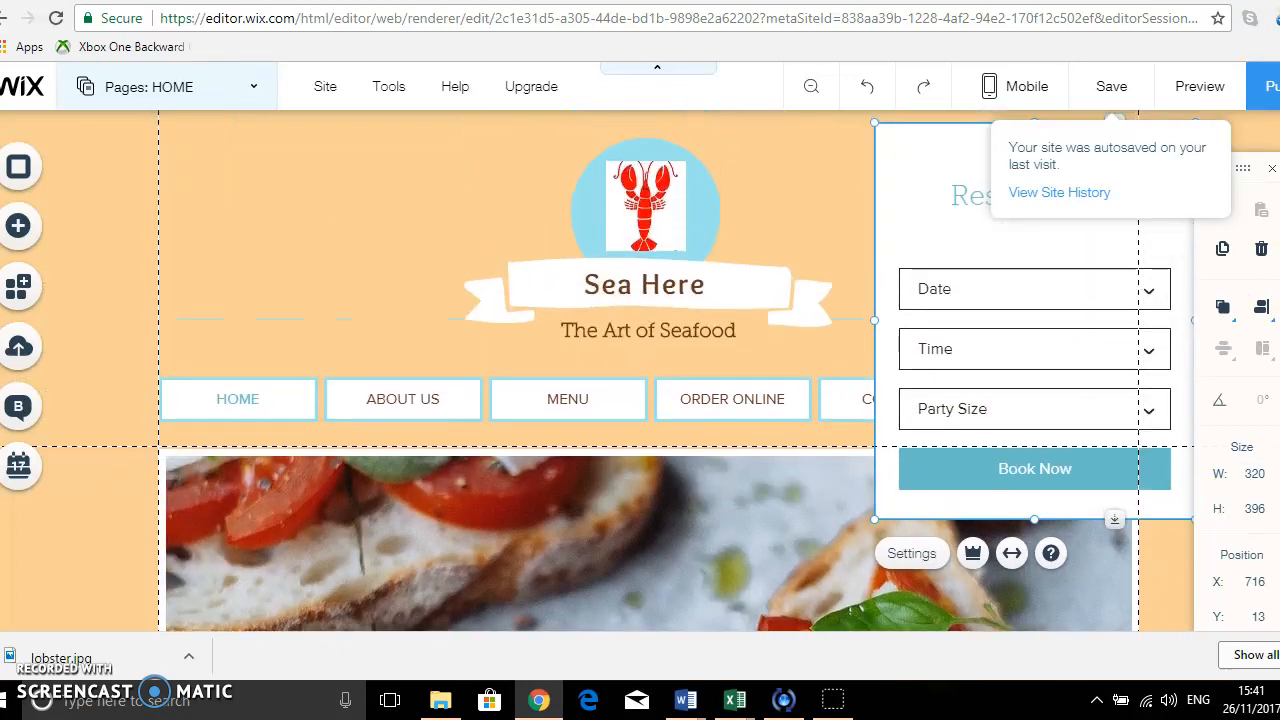
Try to shorten the Reservations form by pulling its lower edge upward.
left_click_drag(1032, 519, 1007, 422)
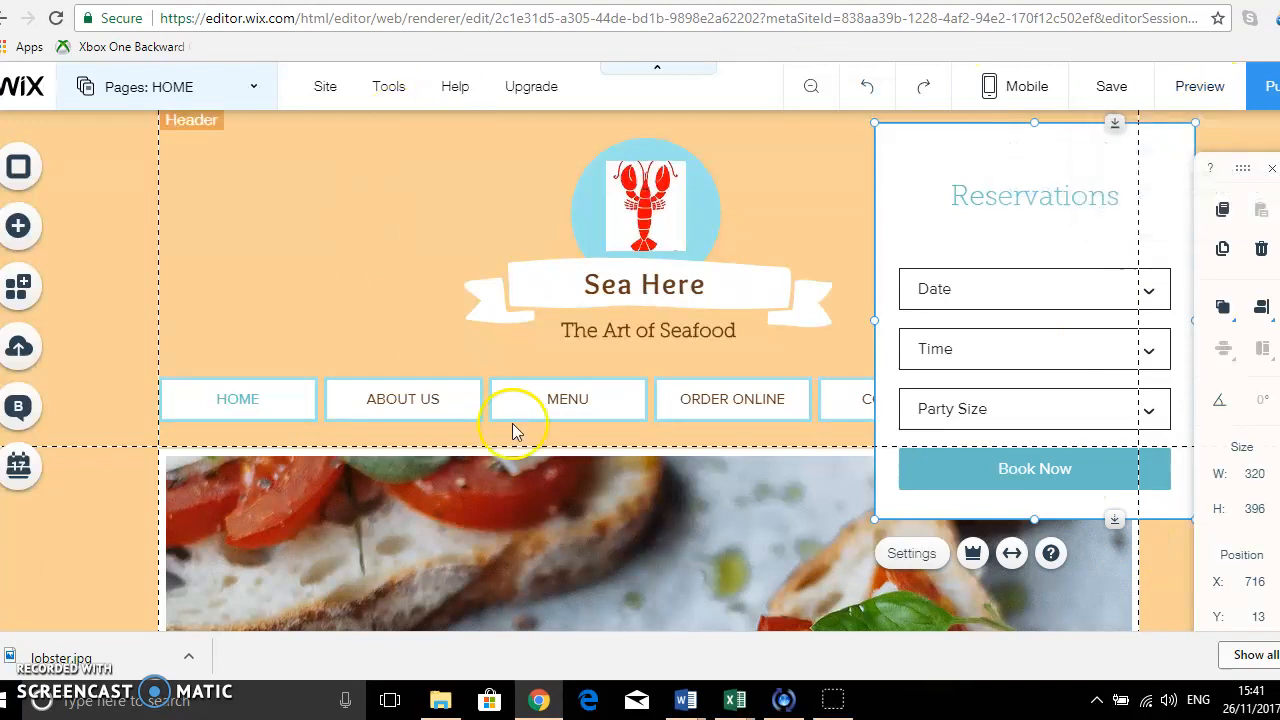
left_click_drag(1114, 521, 1116, 398)
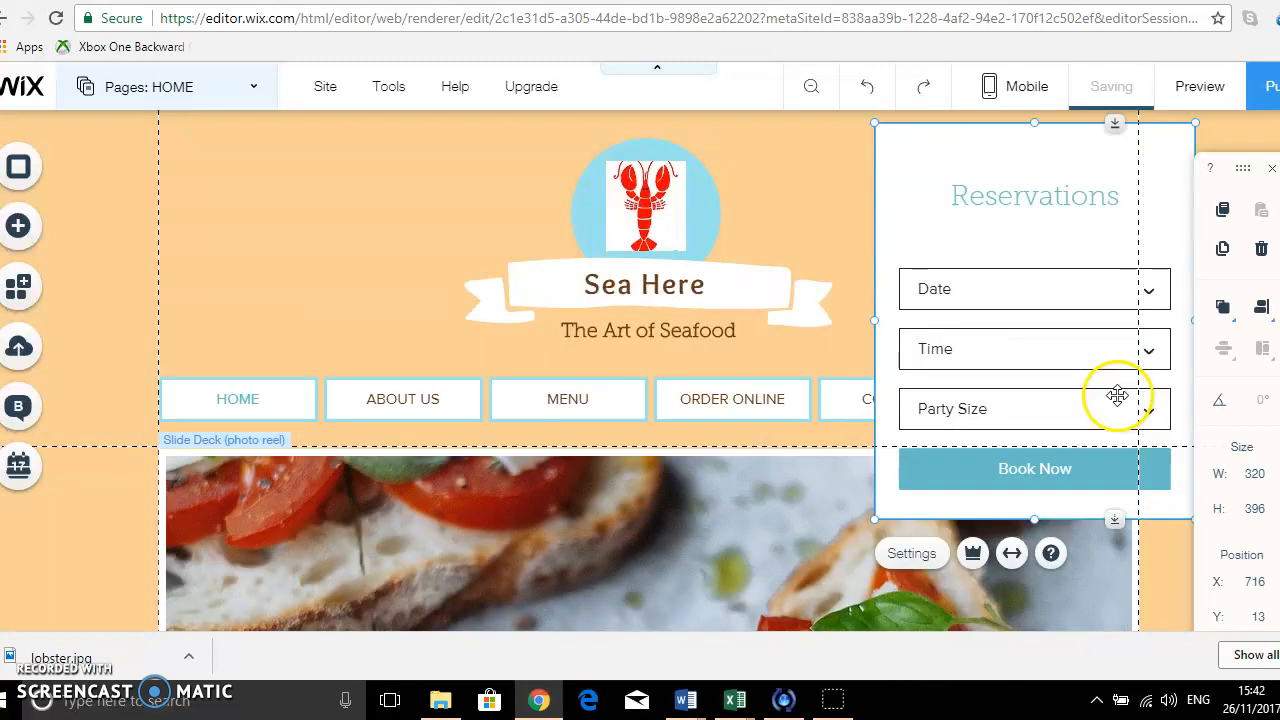